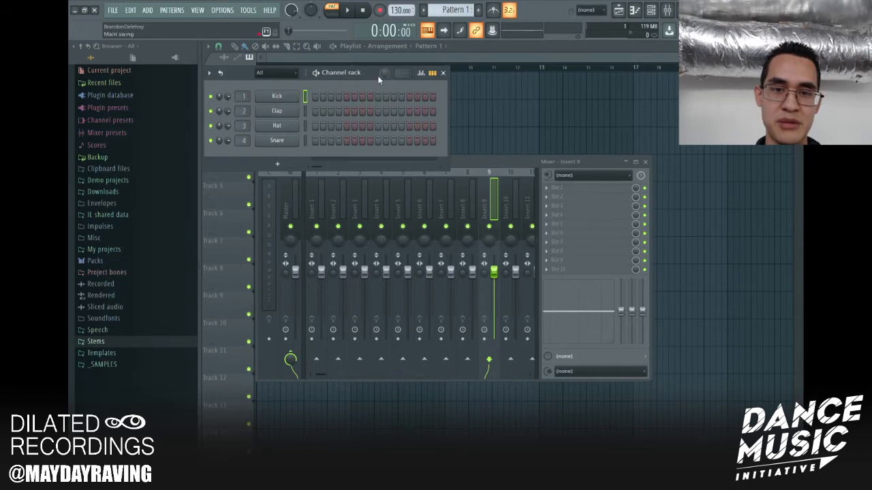
Step: Hide the playlist and mixer, and place the channel rack in the upper middle of the workspace
{"action": "key", "text": "F5"}
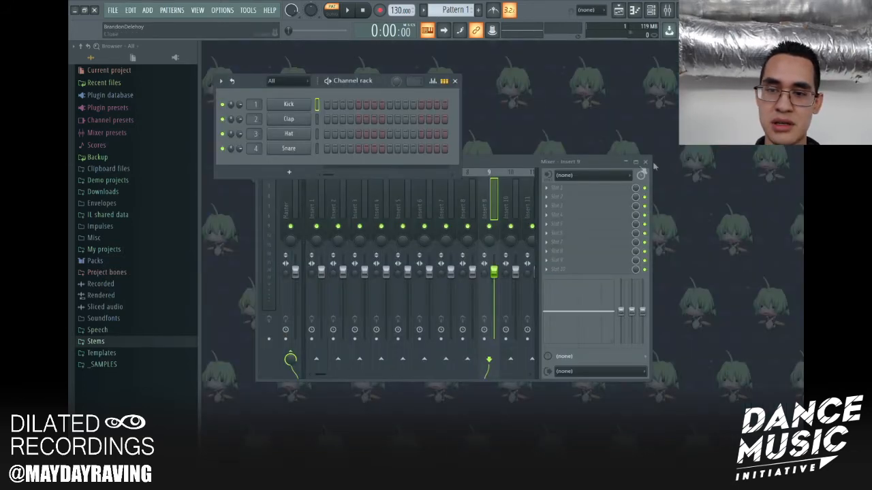
{"action": "key", "text": "F9"}
{"action": "left_click_drag", "start_coordinate": [393, 89], "coordinate": [469, 154]}
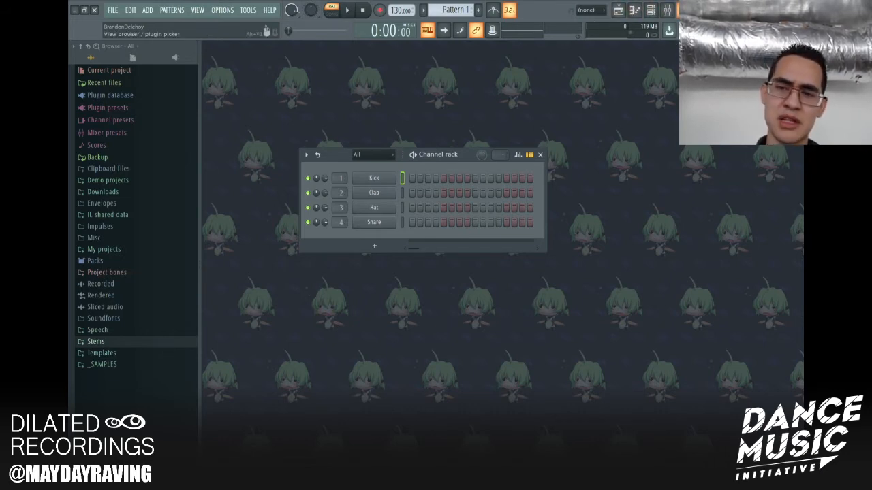
{"action": "left_click", "coordinate": [683, 10]}
{"action": "left_click", "coordinate": [684, 10]}
{"action": "left_click", "coordinate": [684, 10]}
{"action": "left_click", "coordinate": [684, 10]}
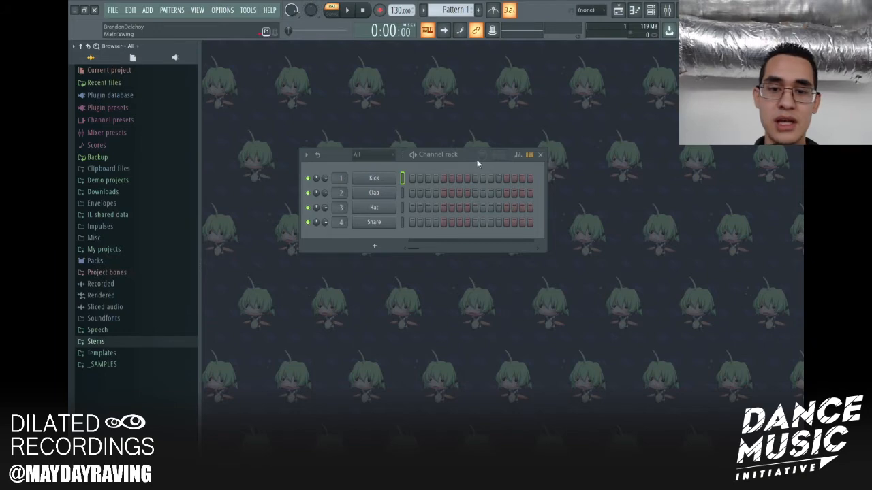
{"action": "left_click_drag", "start_coordinate": [467, 156], "coordinate": [489, 135]}
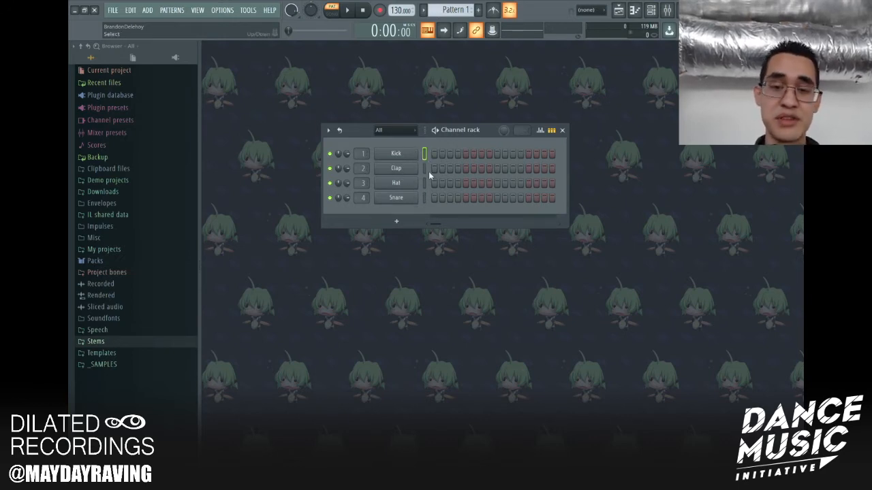
Step: Open the Kick channel's sampler settings, audition its waveform and close the settings
{"action": "left_click", "coordinate": [395, 153]}
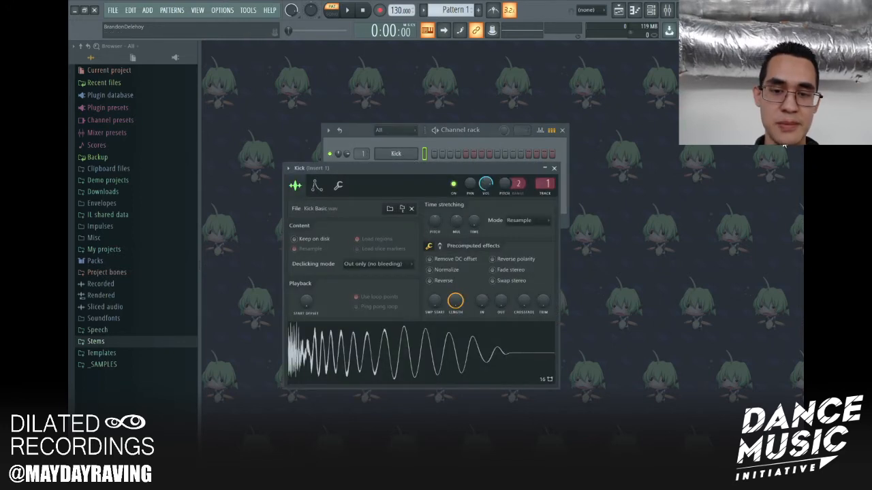
{"action": "left_click", "coordinate": [411, 352]}
{"action": "left_click", "coordinate": [411, 353]}
{"action": "left_click", "coordinate": [411, 353]}
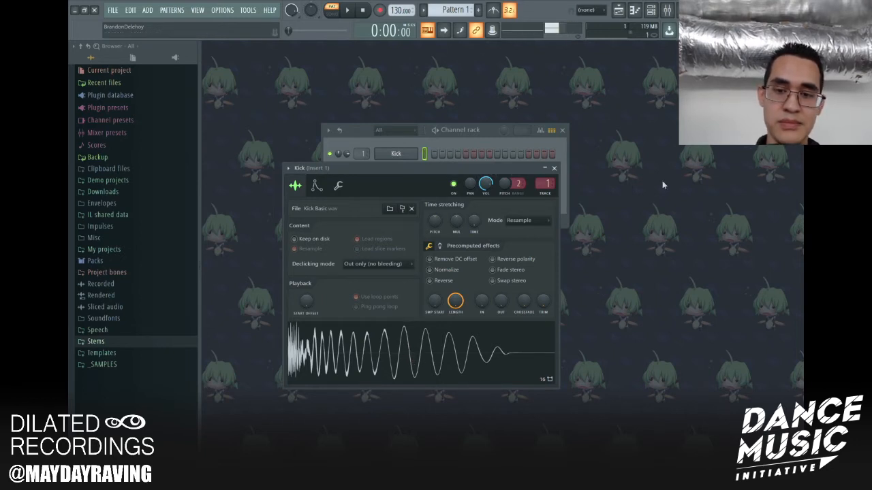
{"action": "left_click", "coordinate": [553, 168]}
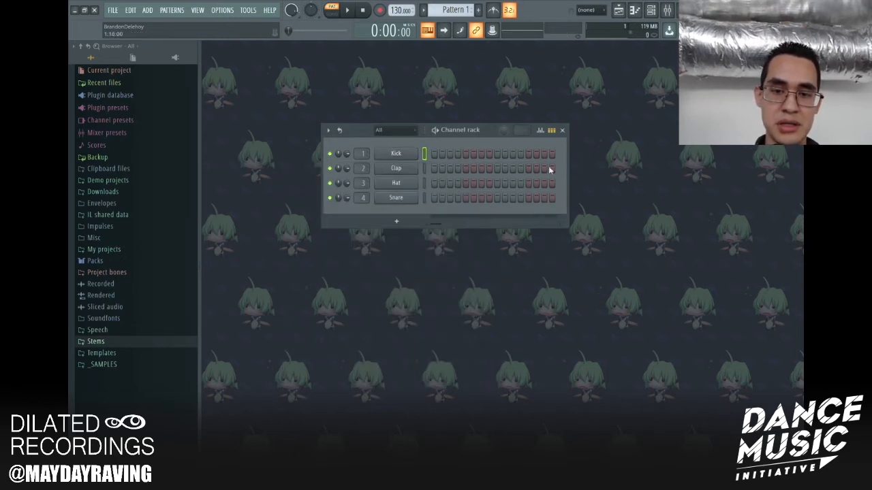
Step: Open the Clap channel's sampler settings, audition its waveform and move the window clear of the channel rack
{"action": "left_click", "coordinate": [414, 170]}
{"action": "left_click", "coordinate": [410, 374]}
{"action": "left_click", "coordinate": [411, 375]}
{"action": "left_click_drag", "start_coordinate": [471, 185], "coordinate": [681, 186]}
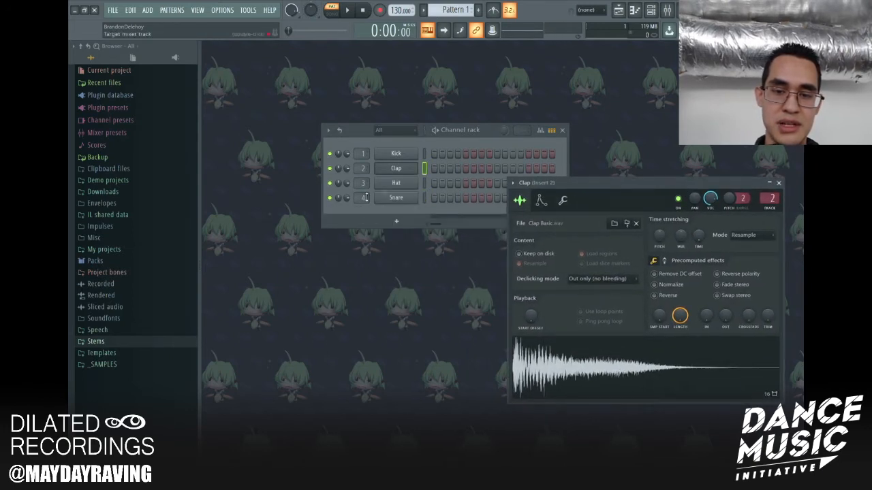
Step: Inspect the sampler settings of the Hat and Snare channels and audition the Snare's waveform
{"action": "left_click", "coordinate": [394, 184]}
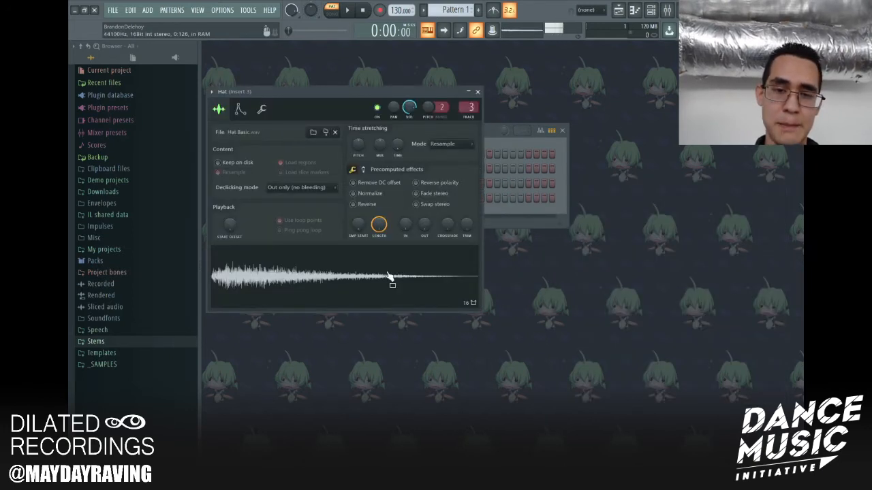
{"action": "left_click_drag", "start_coordinate": [274, 88], "coordinate": [414, 215]}
{"action": "left_click", "coordinate": [396, 197]}
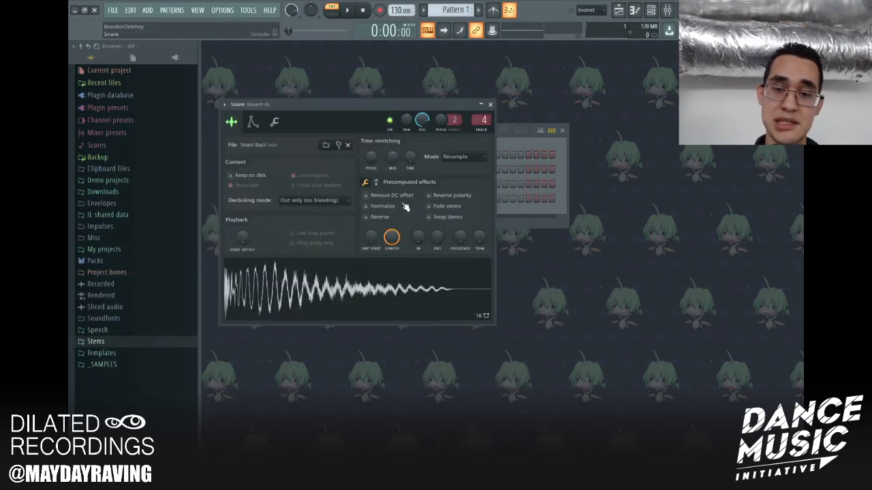
{"action": "left_click_drag", "start_coordinate": [423, 104], "coordinate": [687, 121]}
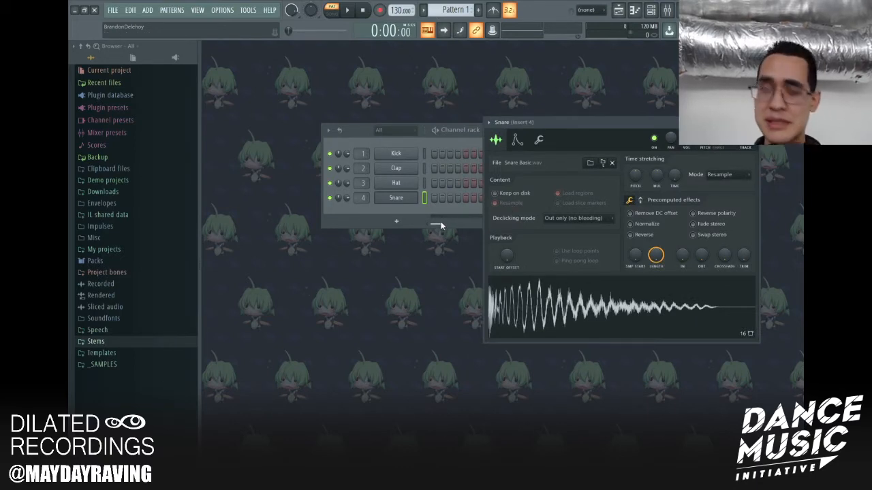
{"action": "left_click", "coordinate": [654, 309]}
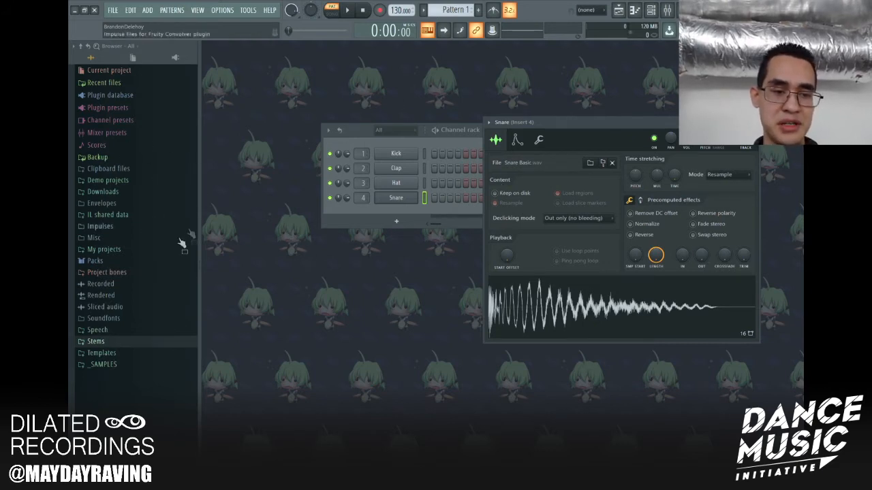
Step: Browse the drum collections in Packs and expand the Kicks folder of Drums (ModeAudio)
{"action": "left_click", "coordinate": [117, 264]}
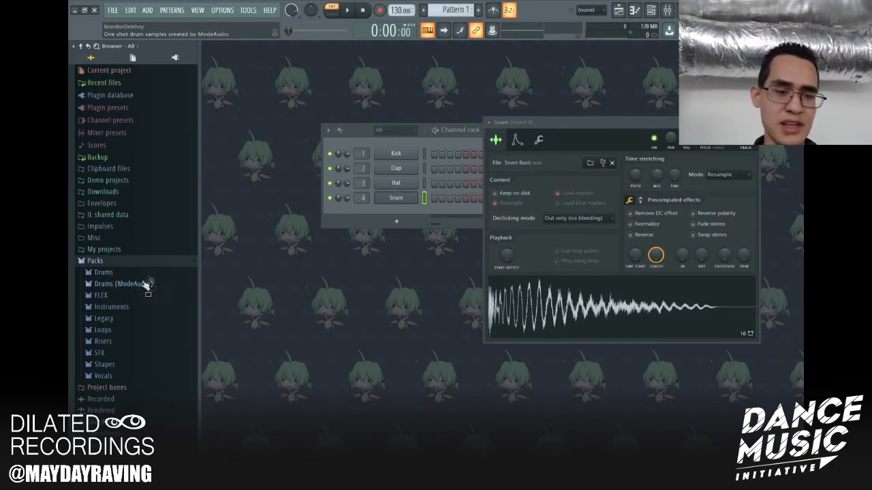
{"action": "left_click", "coordinate": [165, 284]}
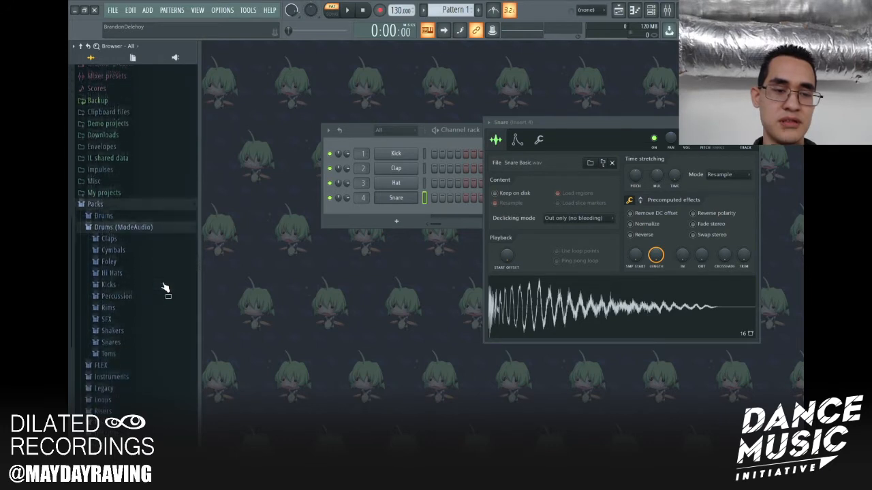
{"action": "left_click", "coordinate": [173, 210]}
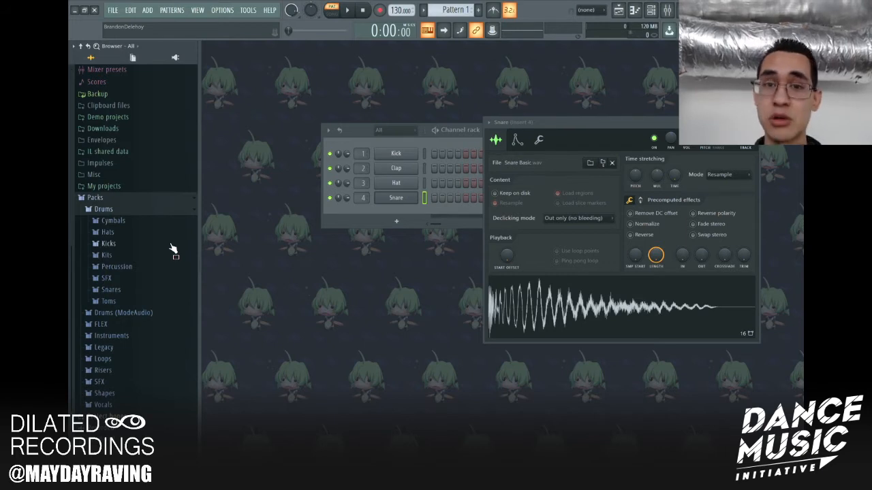
{"action": "left_click", "coordinate": [183, 209]}
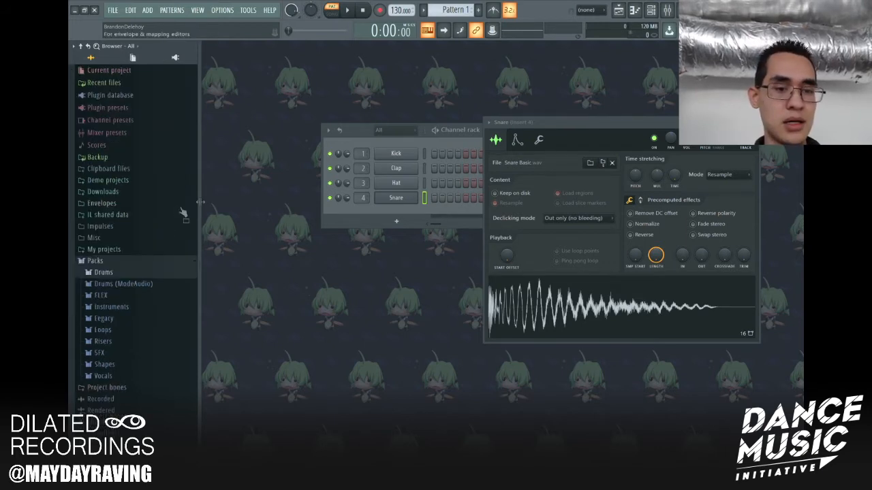
{"action": "left_click", "coordinate": [133, 285]}
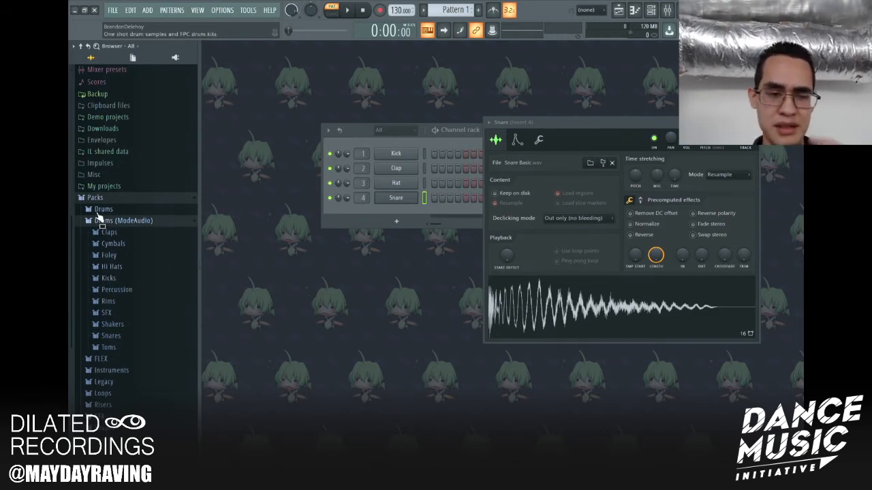
{"action": "left_click", "coordinate": [126, 278]}
{"action": "scroll", "coordinate": [136, 233], "scroll_direction": "down", "scroll_amount": 5}
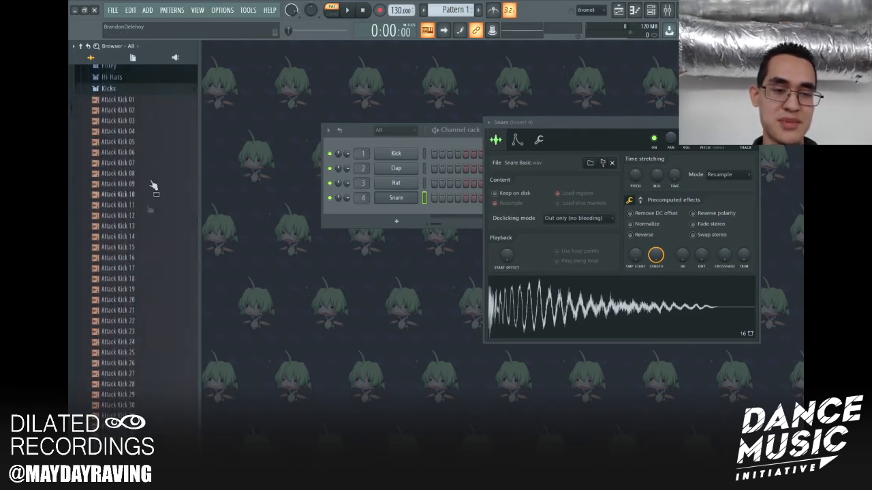
Step: Audition a selection of Attack Kick samples from 01 through 31
{"action": "left_click", "coordinate": [159, 104]}
{"action": "left_click", "coordinate": [151, 130]}
{"action": "left_click", "coordinate": [143, 166]}
{"action": "left_click", "coordinate": [146, 205]}
{"action": "left_click", "coordinate": [126, 257]}
{"action": "scroll", "coordinate": [132, 306], "scroll_direction": "down", "scroll_amount": 2}
{"action": "left_click", "coordinate": [141, 293]}
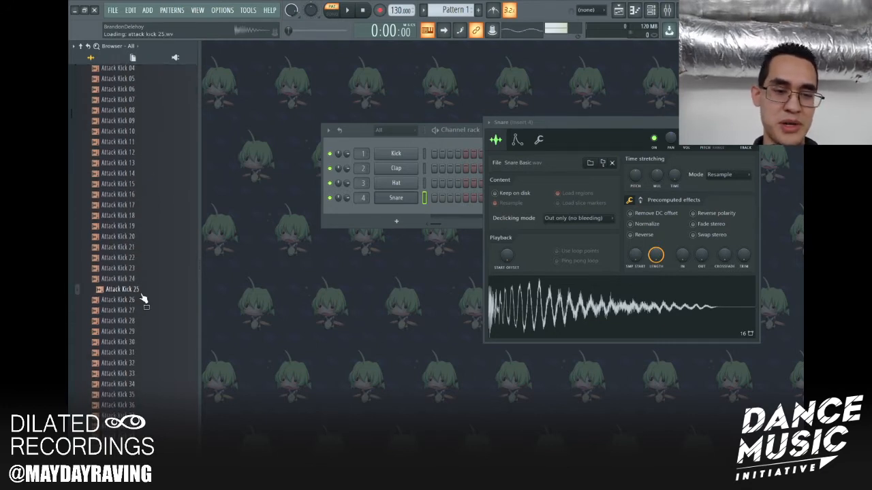
{"action": "left_click", "coordinate": [125, 353]}
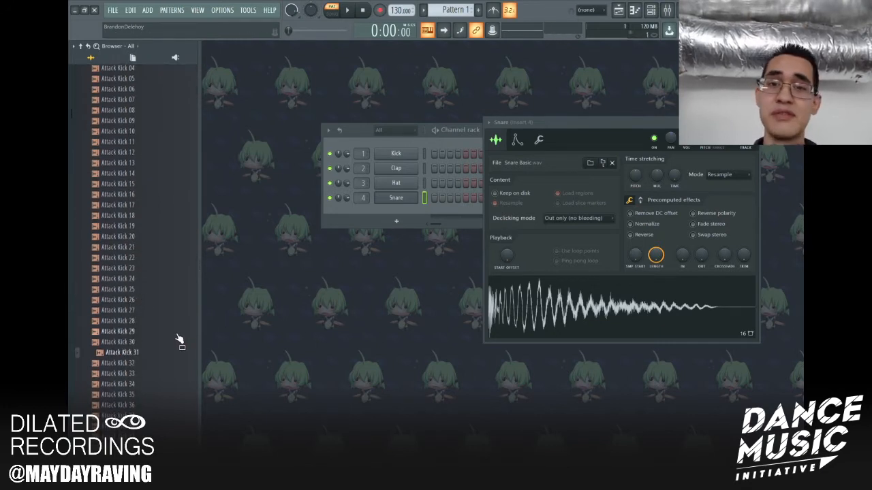
Step: Audition the Attack Kick samples one after another from 32 through at least 45
{"action": "scroll", "coordinate": [147, 317], "scroll_direction": "down", "scroll_amount": 2}
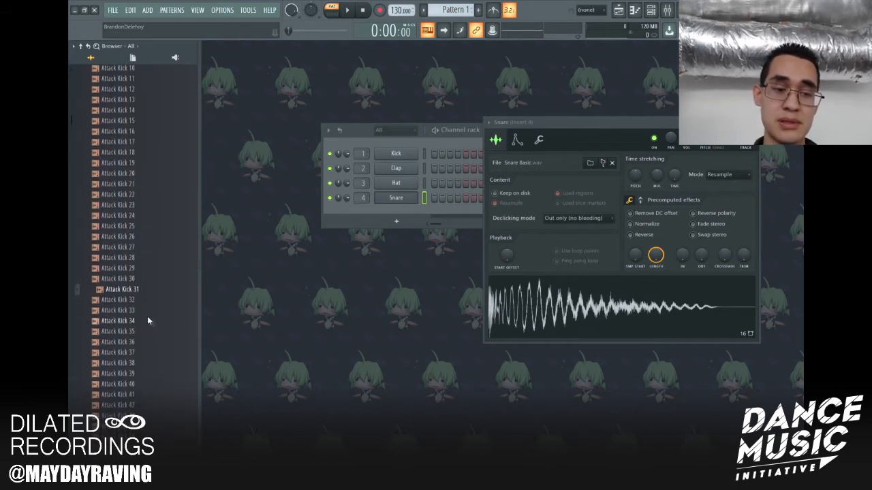
{"action": "left_click", "coordinate": [153, 303]}
{"action": "key", "text": "Down"}
{"action": "key", "text": "Down"}
{"action": "key", "text": "Down"}
{"action": "key", "text": "Down"}
{"action": "key", "text": "Down"}
{"action": "key", "text": "Down"}
{"action": "key", "text": "Down"}
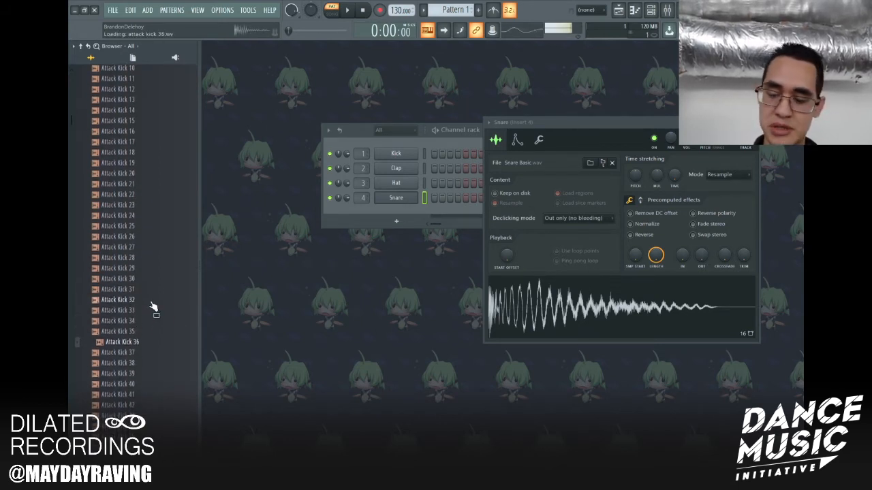
{"action": "key", "text": "Down"}
{"action": "key", "text": "Down"}
{"action": "key", "text": "Down"}
{"action": "key", "text": "Down"}
{"action": "key", "text": "Down"}
{"action": "key", "text": "Down"}
{"action": "key", "text": "Down"}
{"action": "key", "text": "Down"}
{"action": "key", "text": "Down"}
{"action": "key", "text": "Down"}
{"action": "key", "text": "Down"}
{"action": "key", "text": "Down"}
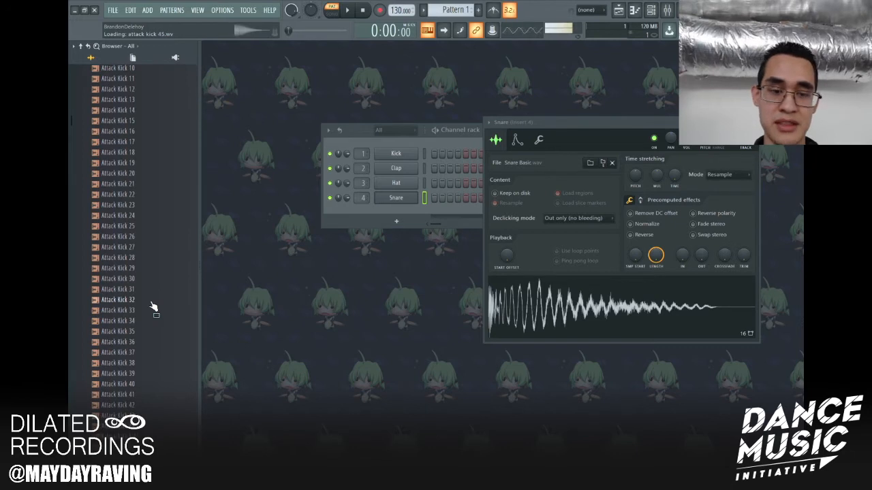
{"action": "scroll", "coordinate": [153, 307], "scroll_direction": "down", "scroll_amount": 3}
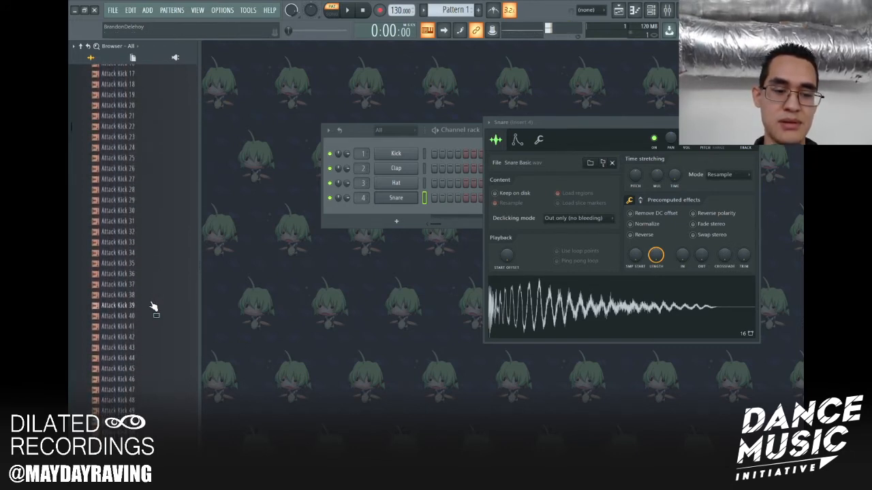
{"action": "scroll", "coordinate": [150, 300], "scroll_direction": "up", "scroll_amount": 4}
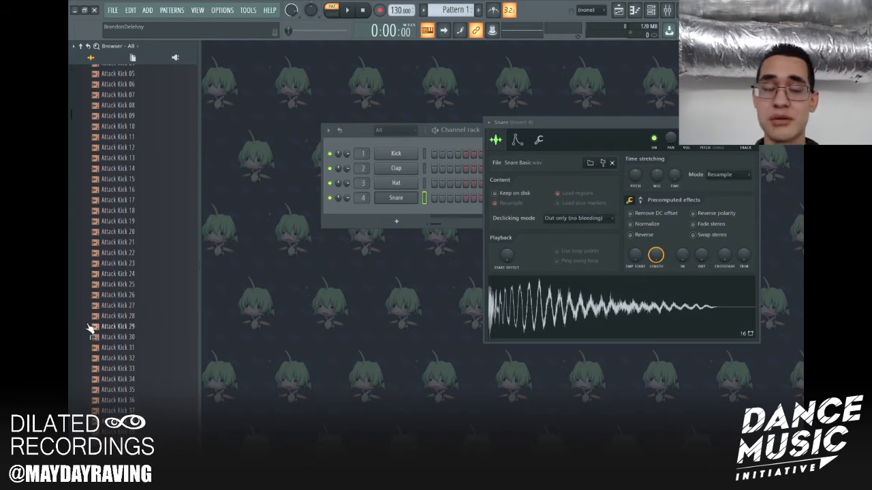
Step: Audition Attack Kick 24 and 28, and add Attack Kick 28 to the channel rack as a new channel below Snare
{"action": "left_click", "coordinate": [140, 274]}
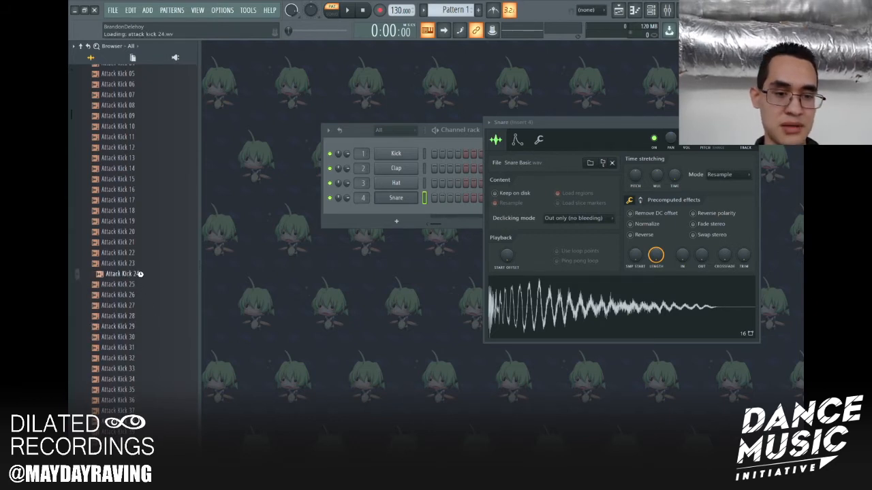
{"action": "left_click", "coordinate": [123, 316]}
{"action": "left_click_drag", "start_coordinate": [117, 321], "coordinate": [395, 215]}
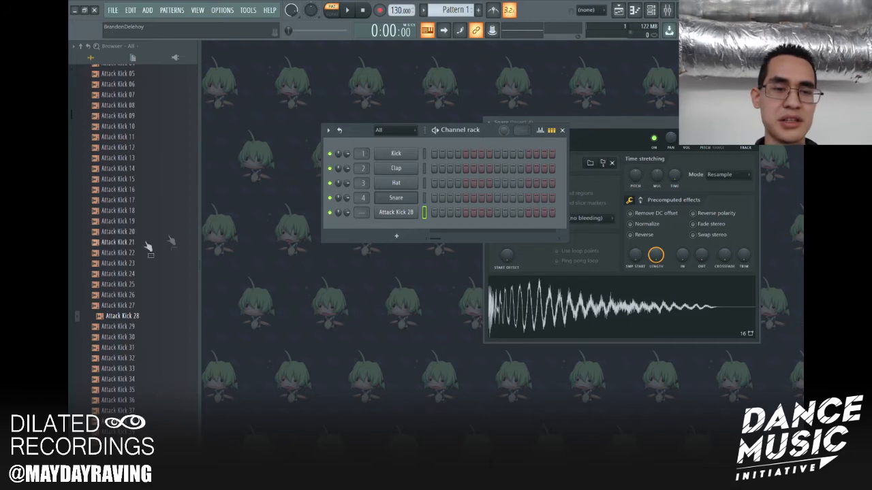
Step: Replace the Kick channel's sample with Attack Kick 28 and delete that first channel from the rack
{"action": "left_click_drag", "start_coordinate": [125, 316], "coordinate": [403, 155]}
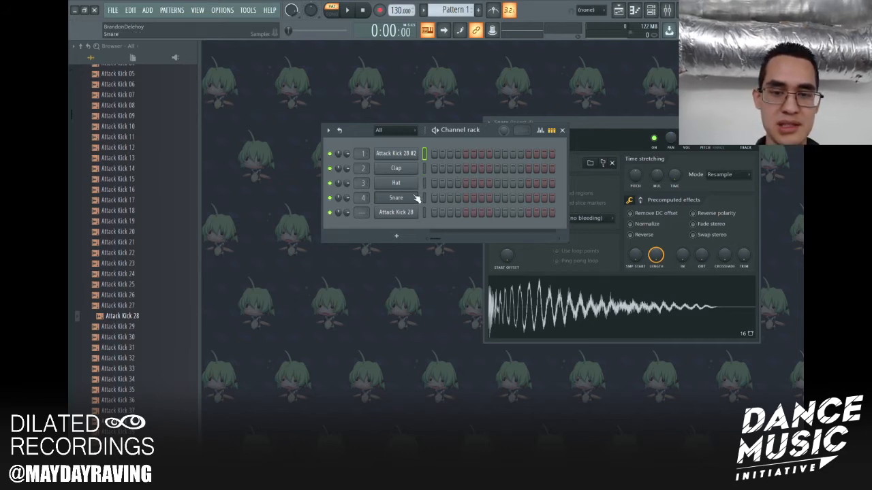
{"action": "right_click", "coordinate": [406, 155]}
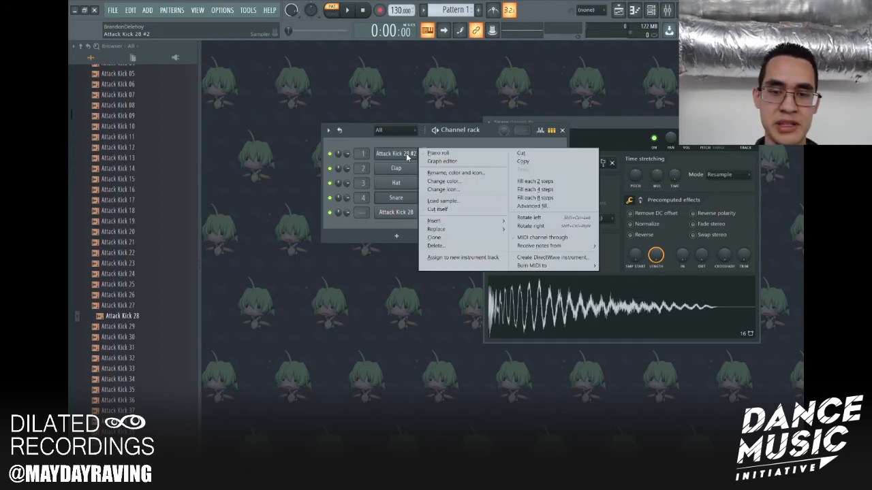
{"action": "left_click", "coordinate": [442, 246]}
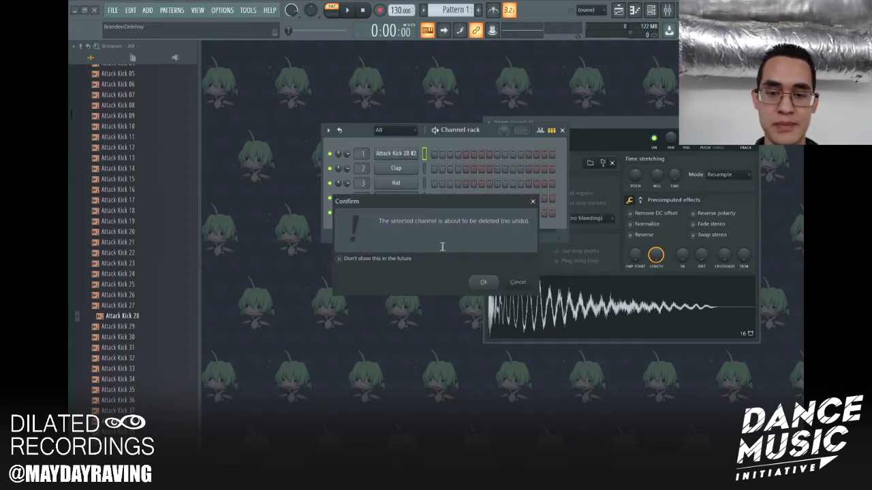
{"action": "left_click", "coordinate": [480, 282]}
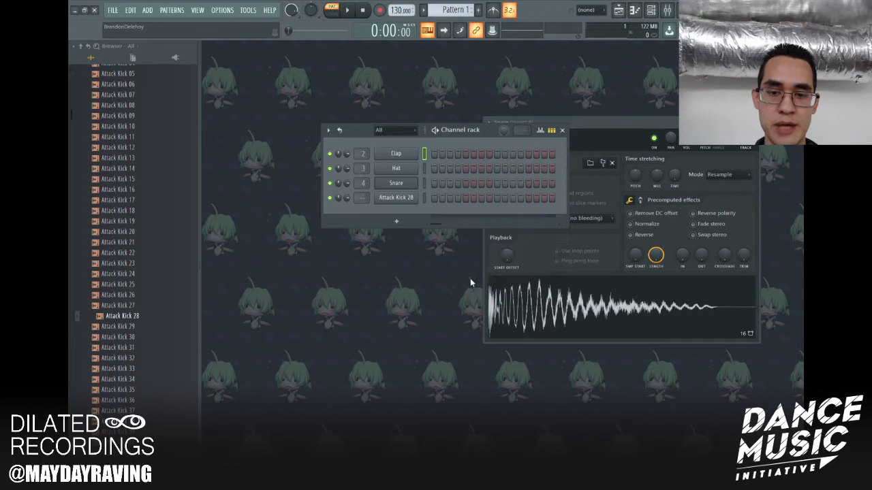
Step: View the sampler settings of the Attack Kick 28 channel, close them and move the channel rack slightly higher
{"action": "left_click", "coordinate": [424, 199]}
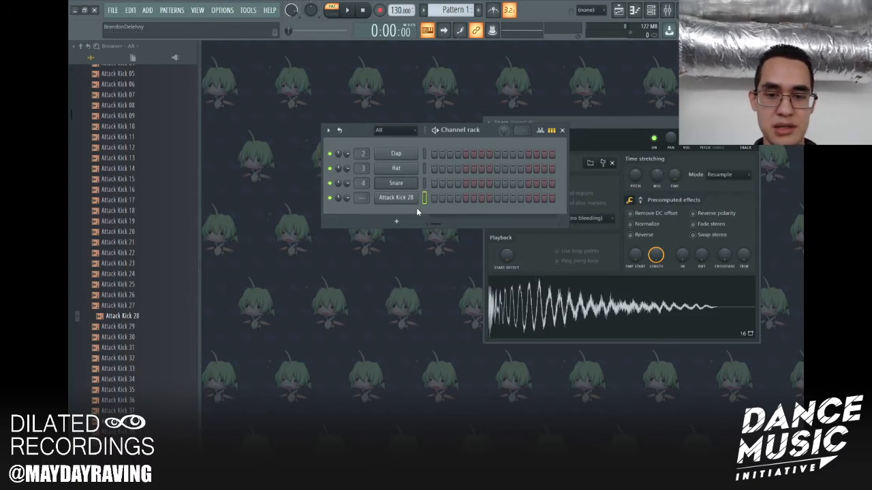
{"action": "left_click", "coordinate": [411, 198]}
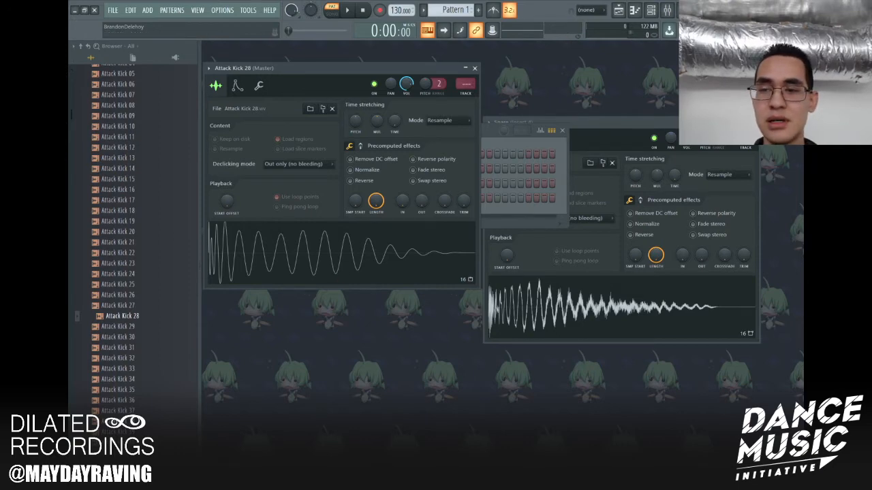
{"action": "left_click", "coordinate": [475, 68]}
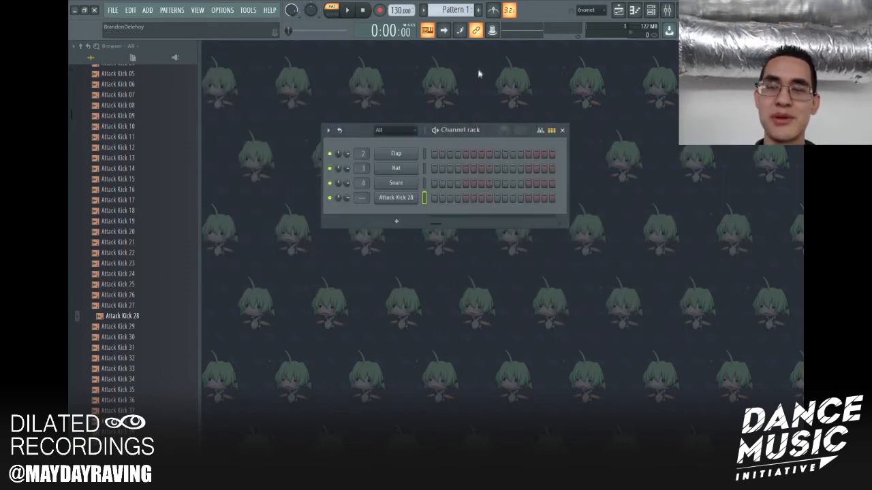
{"action": "left_click_drag", "start_coordinate": [477, 130], "coordinate": [486, 103]}
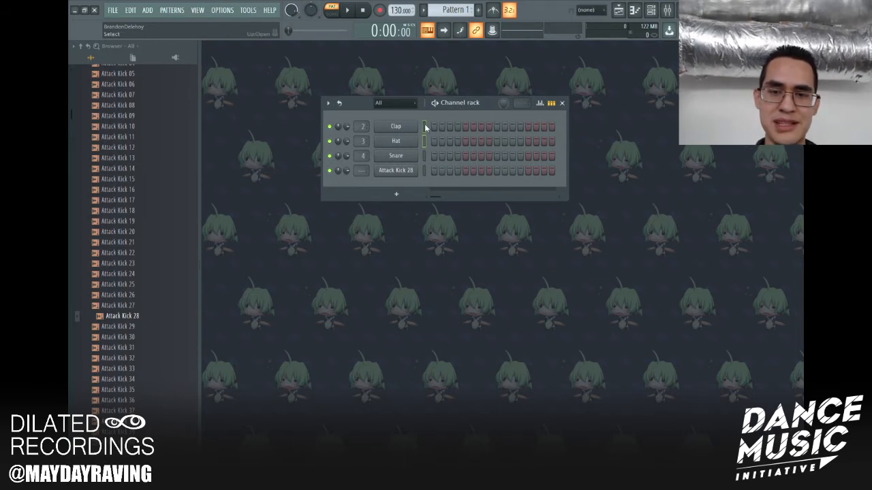
Step: Play the Clap, Hat, Snare and Attack Kick 28 channels one after another, going down the rack
{"action": "left_click", "coordinate": [423, 140]}
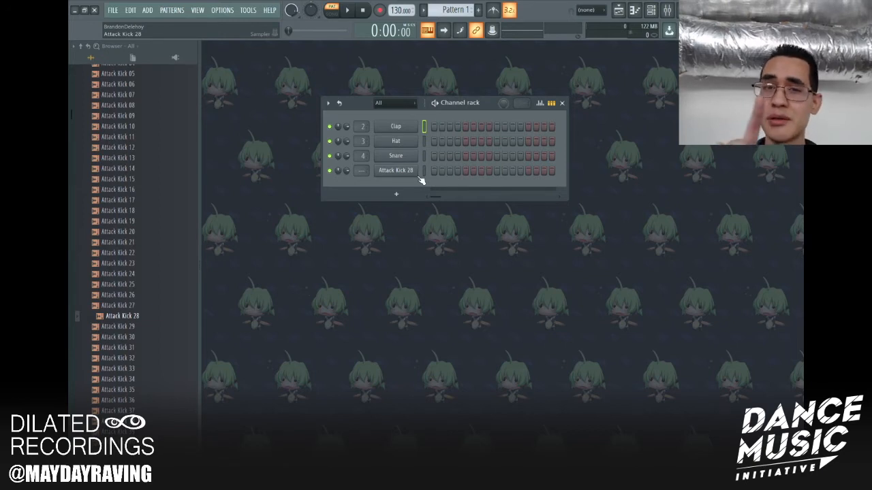
{"action": "key", "text": "q"}
{"action": "key", "text": "q"}
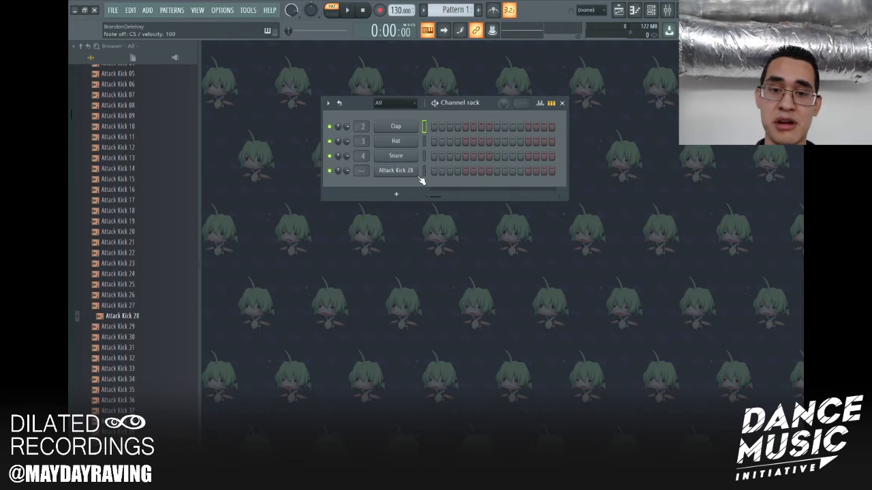
{"action": "key", "text": "q"}
{"action": "key", "text": "q"}
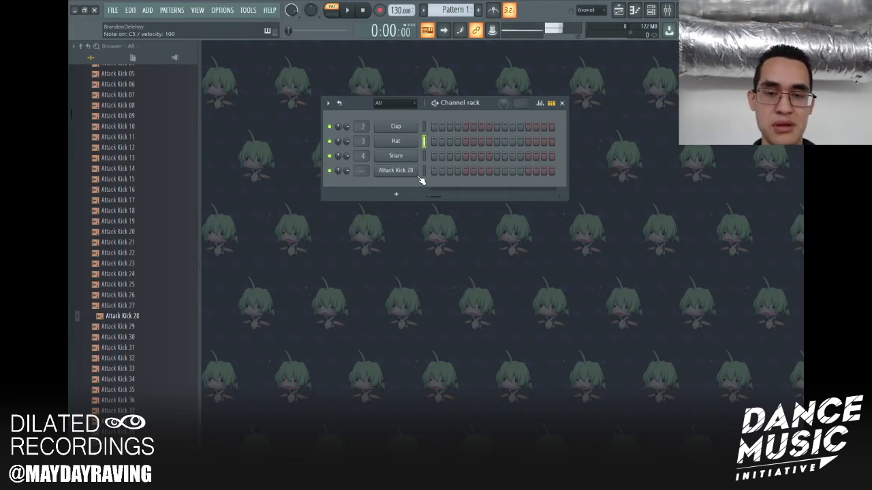
{"action": "key", "text": "Down"}
{"action": "key", "text": "q"}
{"action": "key", "text": "q"}
{"action": "key", "text": "Down"}
{"action": "key", "text": "q"}
{"action": "key", "text": "q"}
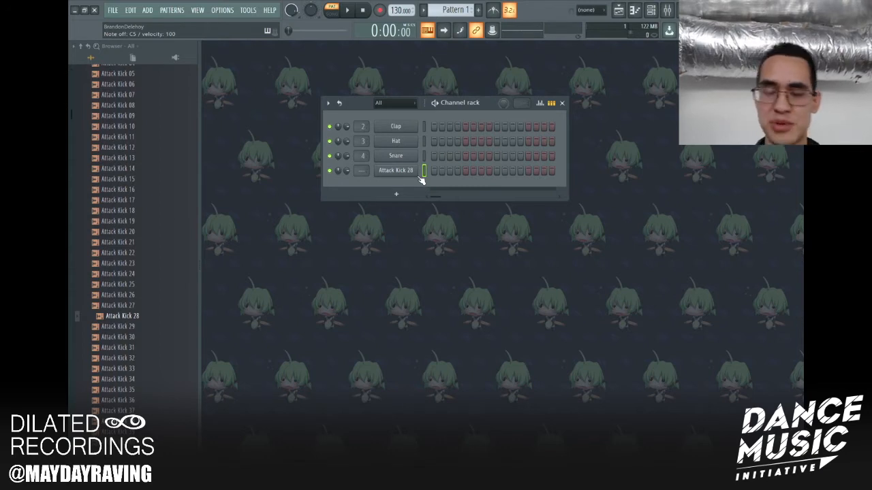
{"action": "key", "text": "q"}
Step: Play the channels back up from Snare to Clap, and play the Attack Kick 28 channel again
{"action": "key", "text": "Up"}
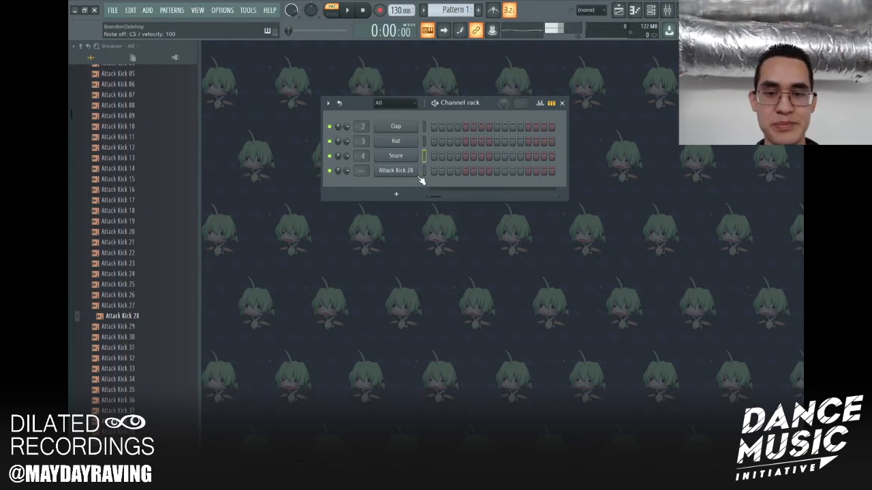
{"action": "key", "text": "q"}
{"action": "key", "text": "Up"}
{"action": "key", "text": "q"}
{"action": "key", "text": "Up"}
{"action": "key", "text": "q"}
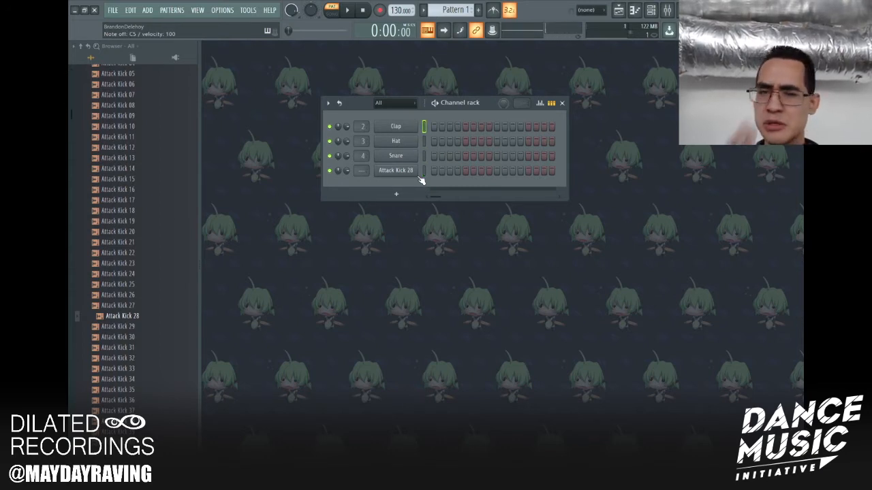
{"action": "left_click", "coordinate": [424, 171]}
{"action": "key", "text": "q"}
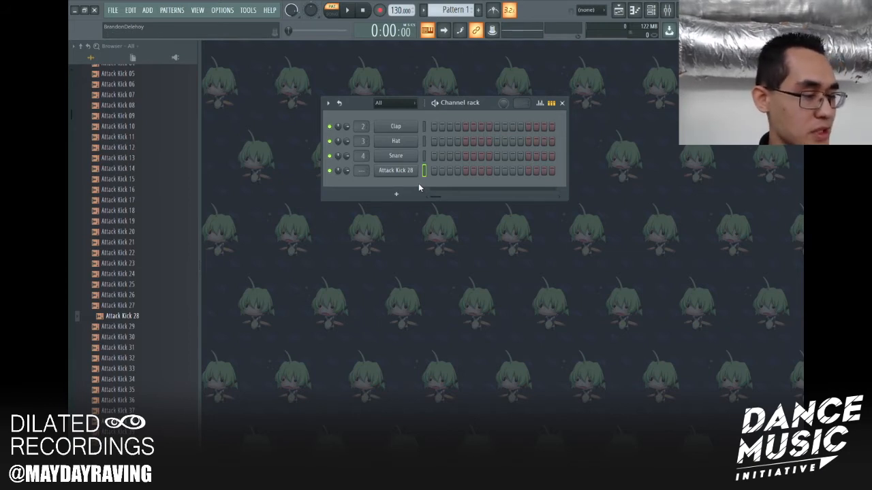
Step: Audition Attack Clap 17 from the ModeAudio Claps folder and replace the Clap channel's sample with it
{"action": "scroll", "coordinate": [113, 297], "scroll_direction": "up", "scroll_amount": 6}
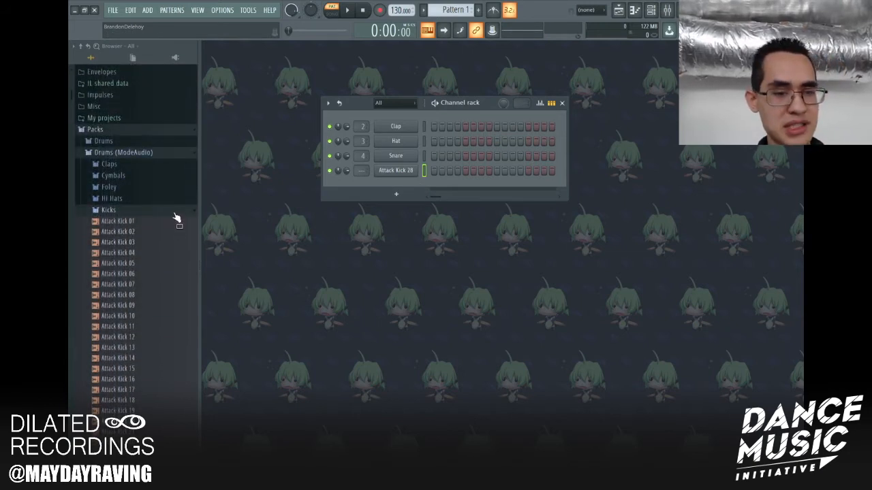
{"action": "left_click", "coordinate": [175, 214]}
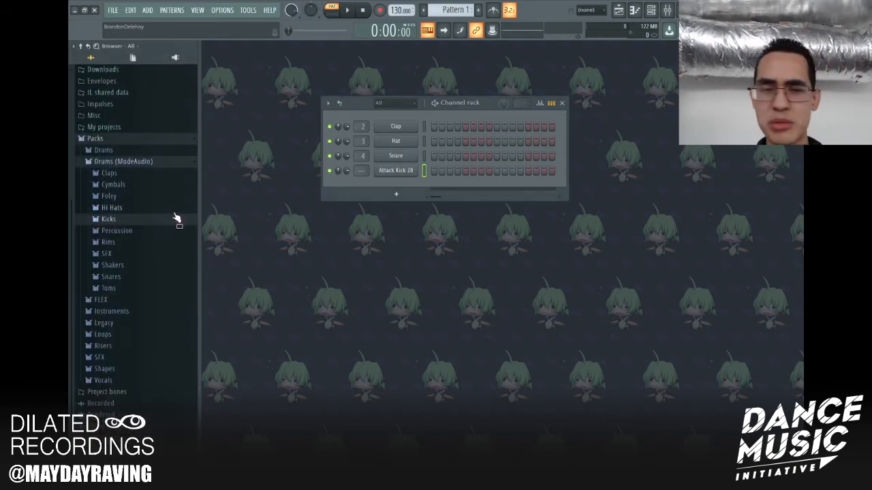
{"action": "left_click", "coordinate": [166, 176]}
{"action": "scroll", "coordinate": [160, 215], "scroll_direction": "down", "scroll_amount": 3}
{"action": "left_click", "coordinate": [141, 291]}
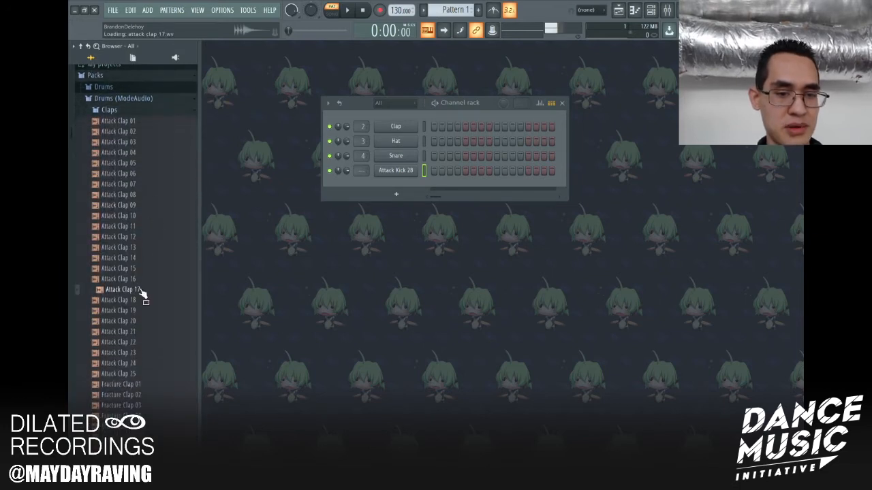
{"action": "left_click_drag", "start_coordinate": [141, 292], "coordinate": [426, 136]}
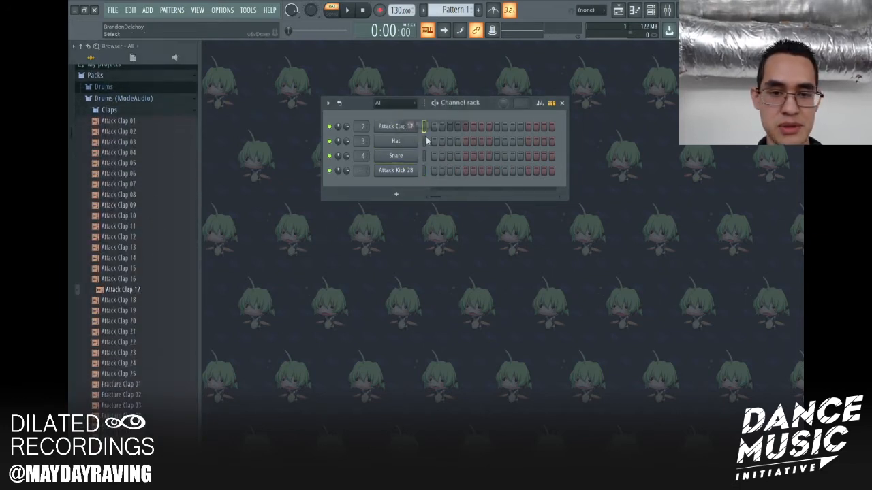
Step: Close the ModeAudio Claps folder and open the Hats folder of the Drums pack in the browser
{"action": "left_click", "coordinate": [162, 112]}
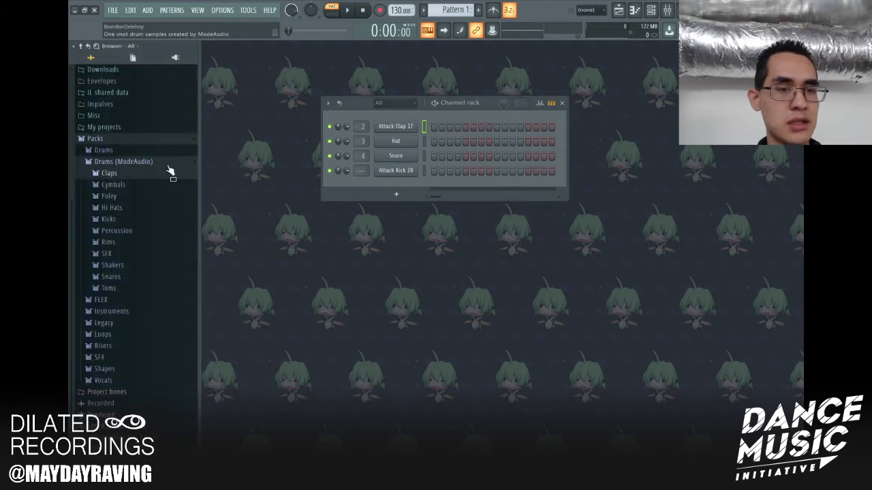
{"action": "left_click", "coordinate": [157, 209]}
{"action": "left_click", "coordinate": [157, 210]}
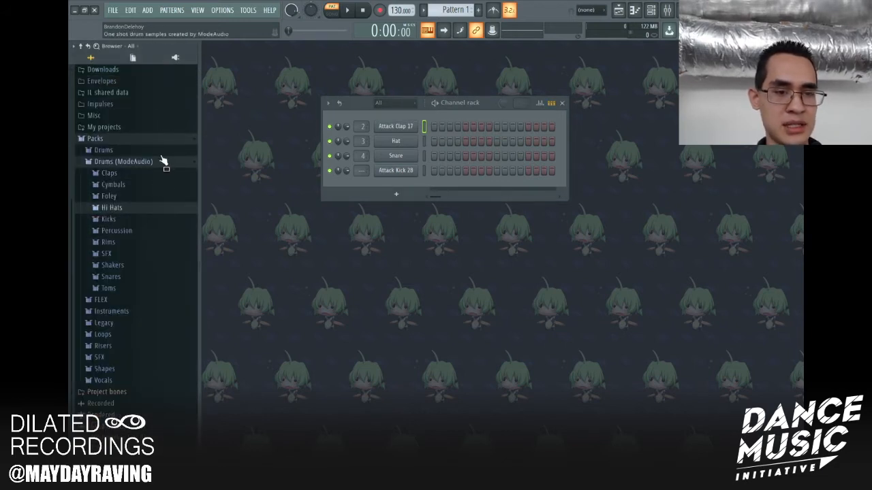
{"action": "left_click", "coordinate": [162, 152]}
{"action": "scroll", "coordinate": [147, 242], "scroll_direction": "down", "scroll_amount": 2}
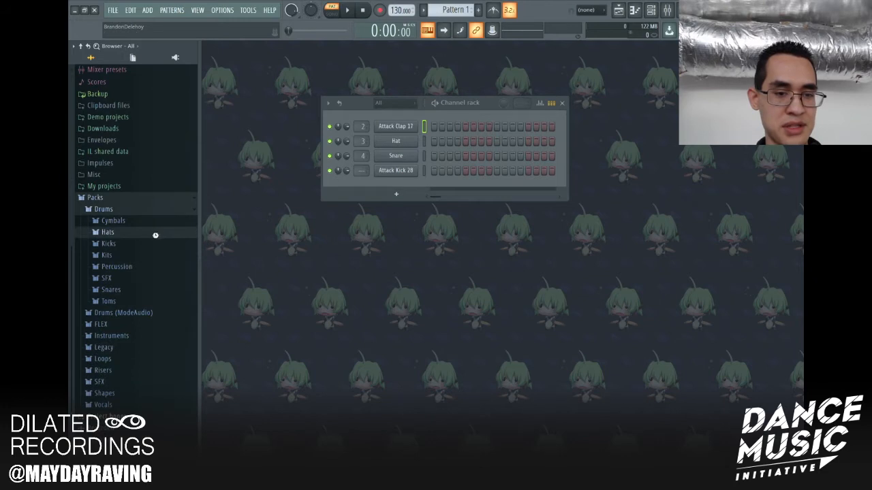
{"action": "left_click", "coordinate": [156, 232]}
Step: Audition several hat samples and replace the Hat channel's sample with 909 CH 2
{"action": "left_click", "coordinate": [164, 119]}
{"action": "left_click", "coordinate": [162, 128]}
{"action": "left_click", "coordinate": [158, 138]}
{"action": "left_click", "coordinate": [156, 147]}
{"action": "left_click", "coordinate": [152, 170]}
{"action": "left_click_drag", "start_coordinate": [137, 171], "coordinate": [396, 141]}
Step: Close the Hats folder, open the Drums pack's Snares folder and audition several samples, including Grv Snareclap 01
{"action": "scroll", "coordinate": [90, 218], "scroll_direction": "down", "scroll_amount": 10}
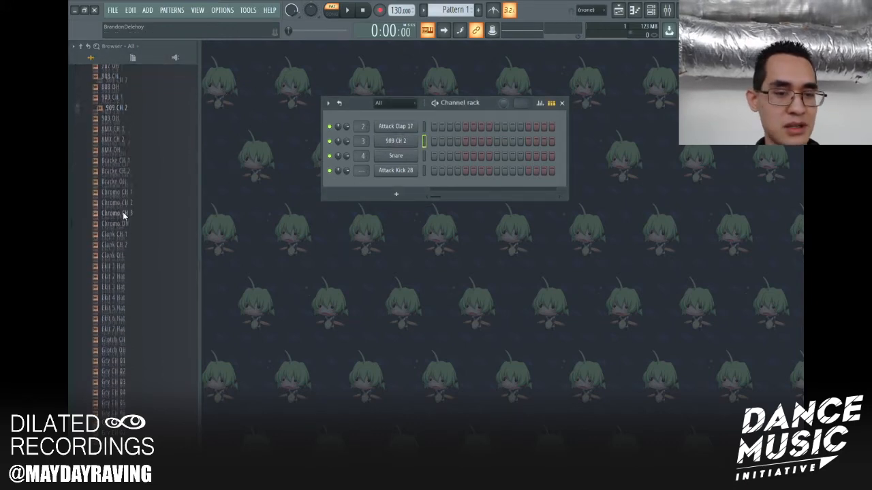
{"action": "scroll", "coordinate": [131, 220], "scroll_direction": "up", "scroll_amount": 10}
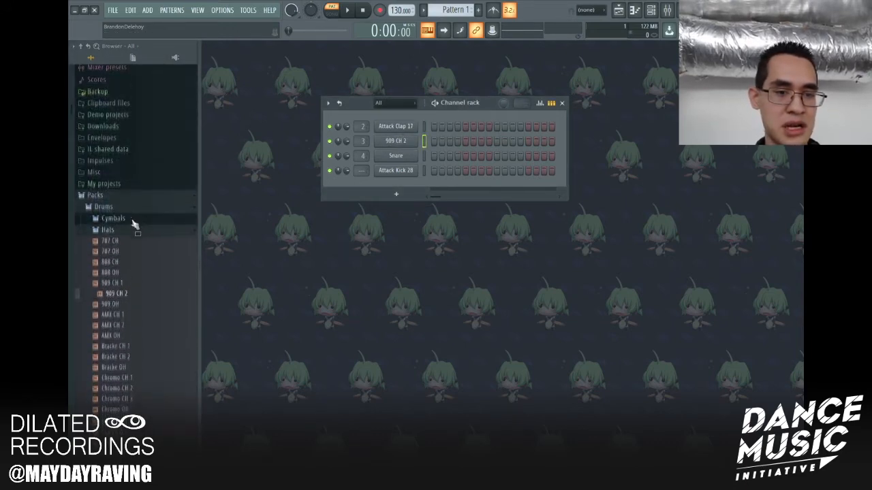
{"action": "left_click", "coordinate": [125, 234]}
{"action": "left_click", "coordinate": [123, 265]}
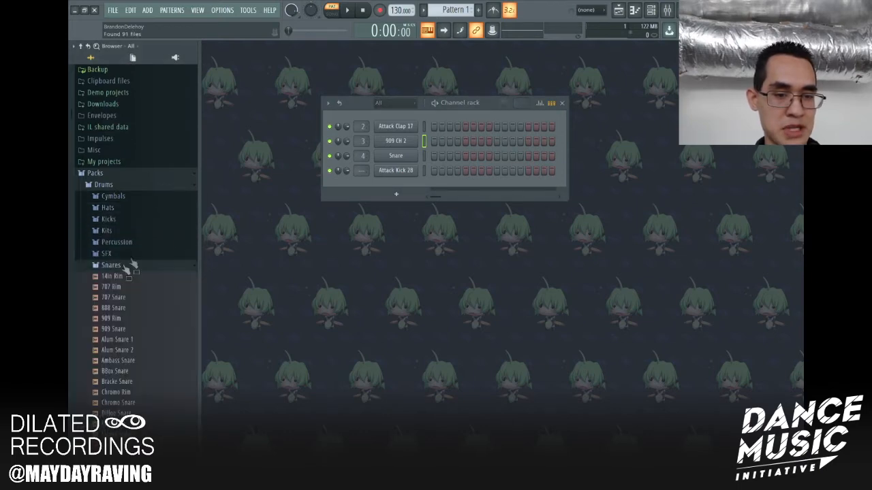
{"action": "scroll", "coordinate": [161, 238], "scroll_direction": "down", "scroll_amount": 4}
{"action": "left_click", "coordinate": [157, 236]}
{"action": "left_click", "coordinate": [153, 246]}
{"action": "left_click", "coordinate": [153, 256]}
{"action": "scroll", "coordinate": [152, 256], "scroll_direction": "down", "scroll_amount": 4}
{"action": "left_click", "coordinate": [143, 277]}
{"action": "left_click", "coordinate": [146, 318]}
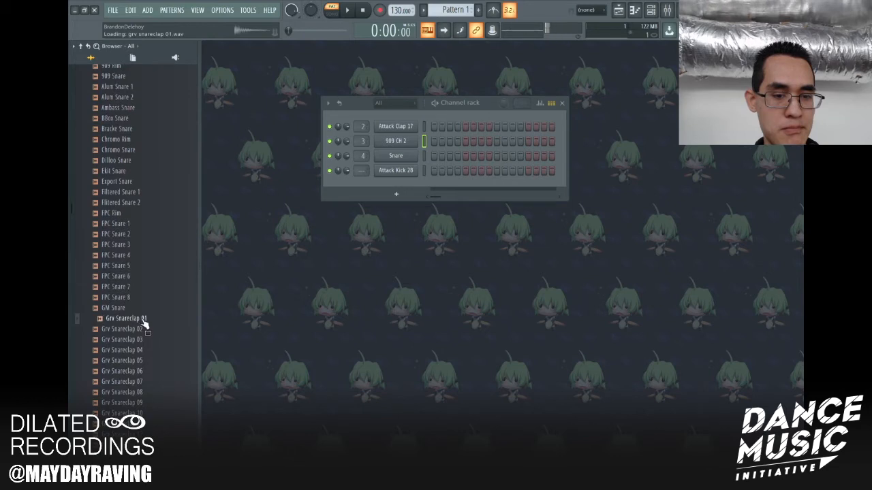
Step: Audition Grv Snareclap 12 through 16 and replace the Snare channel's sample with Grv Snareclap 16
{"action": "scroll", "coordinate": [154, 302], "scroll_direction": "down", "scroll_amount": 4}
{"action": "scroll", "coordinate": [161, 290], "scroll_direction": "down", "scroll_amount": 2}
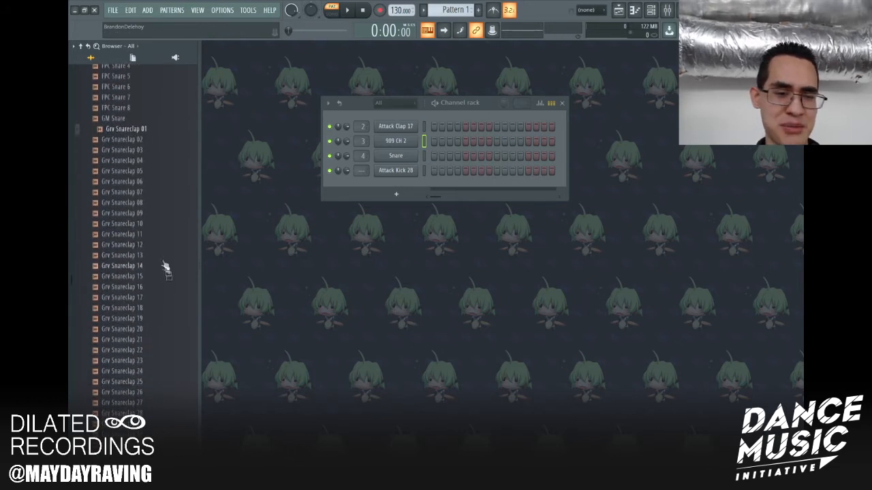
{"action": "left_click", "coordinate": [160, 247]}
{"action": "key", "text": "Down"}
{"action": "key", "text": "Down"}
{"action": "key", "text": "Down"}
{"action": "key", "text": "Down"}
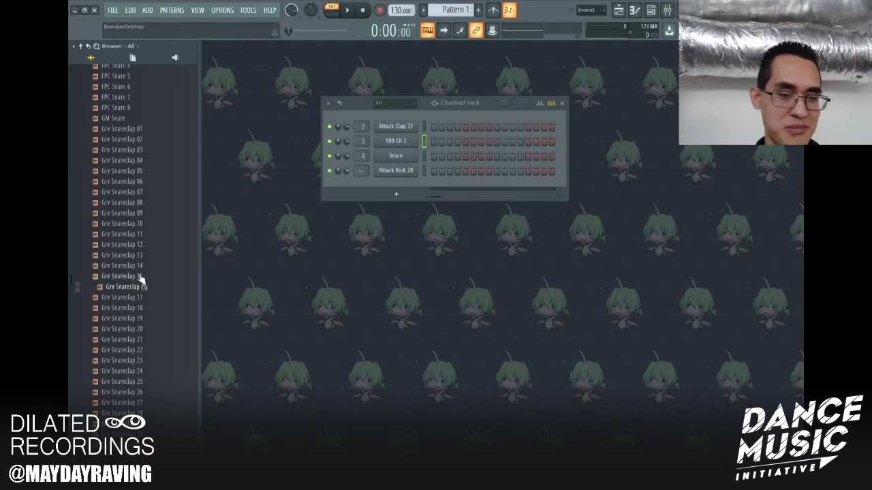
{"action": "left_click_drag", "start_coordinate": [138, 287], "coordinate": [381, 158]}
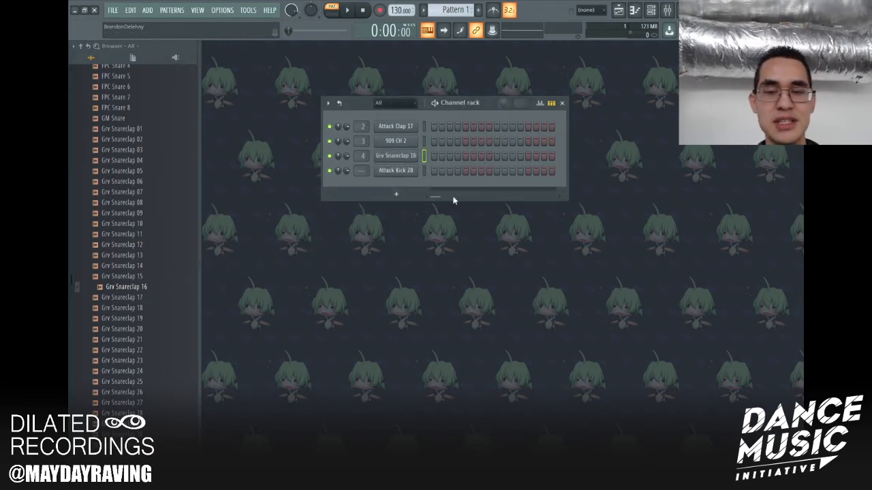
Step: Move the channel rack slightly, place Attack Kick 28 hits on steps 1, 5, 9 and 13, and play the pattern
{"action": "left_click", "coordinate": [423, 170]}
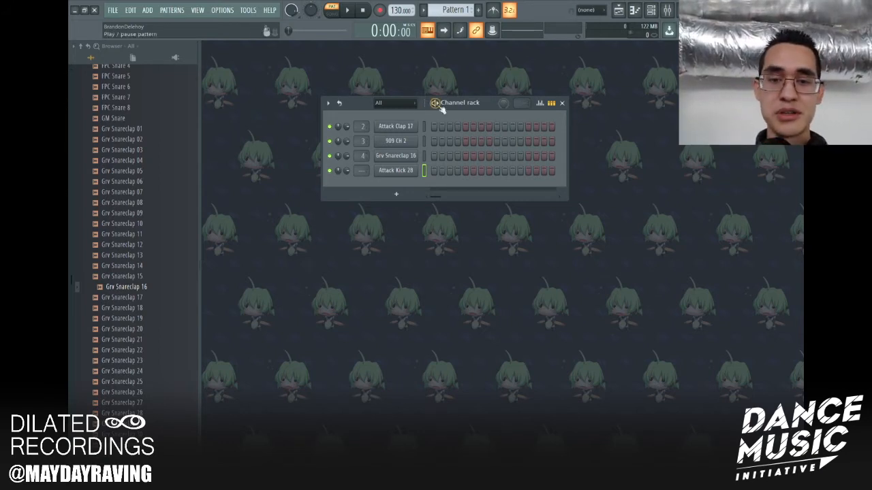
{"action": "left_click_drag", "start_coordinate": [485, 102], "coordinate": [474, 95]}
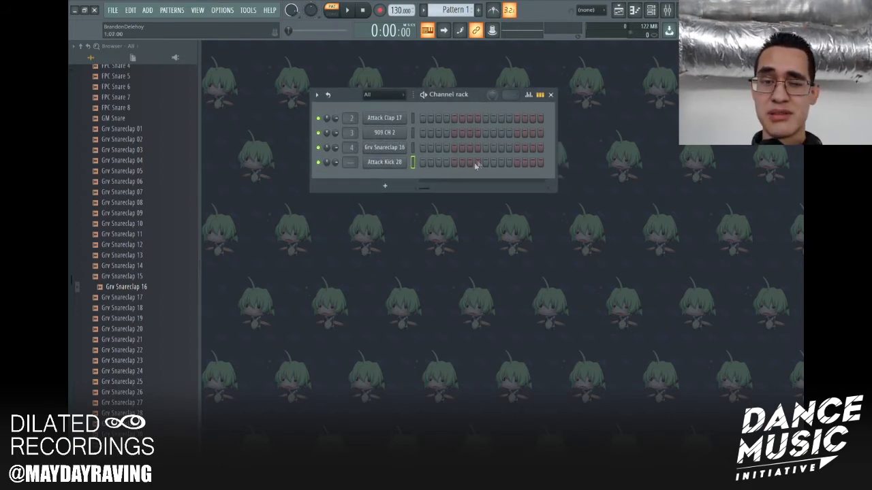
{"action": "left_click", "coordinate": [422, 164]}
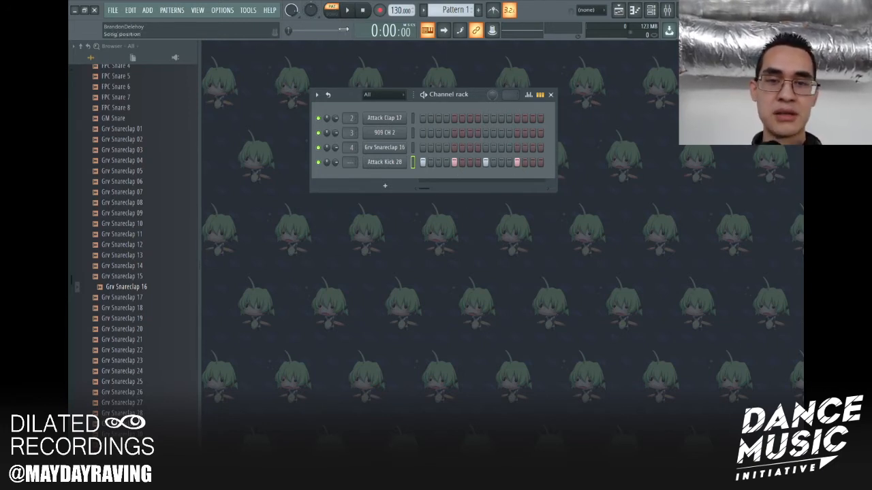
{"action": "key", "text": "space"}
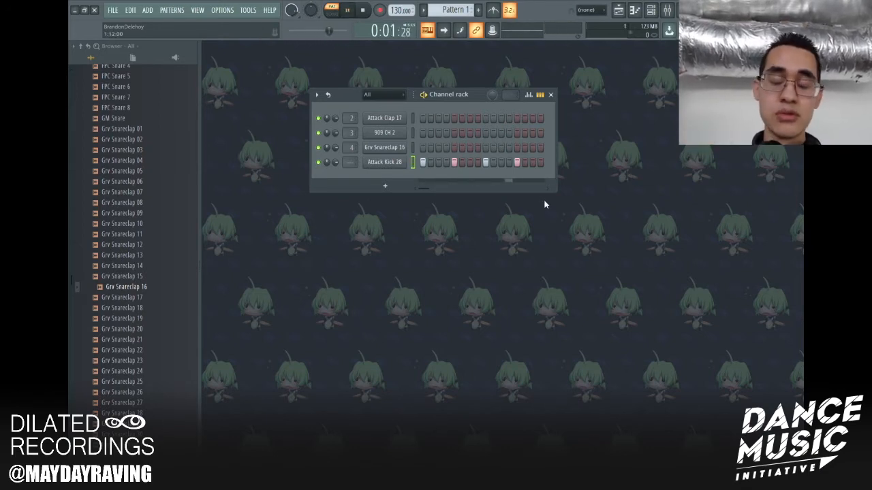
{"action": "key", "text": "space"}
Step: Place Grv Snareclap 16 and Attack Clap 17 hits on steps 5 and 13
{"action": "left_click", "coordinate": [453, 148]}
{"action": "left_click", "coordinate": [517, 147]}
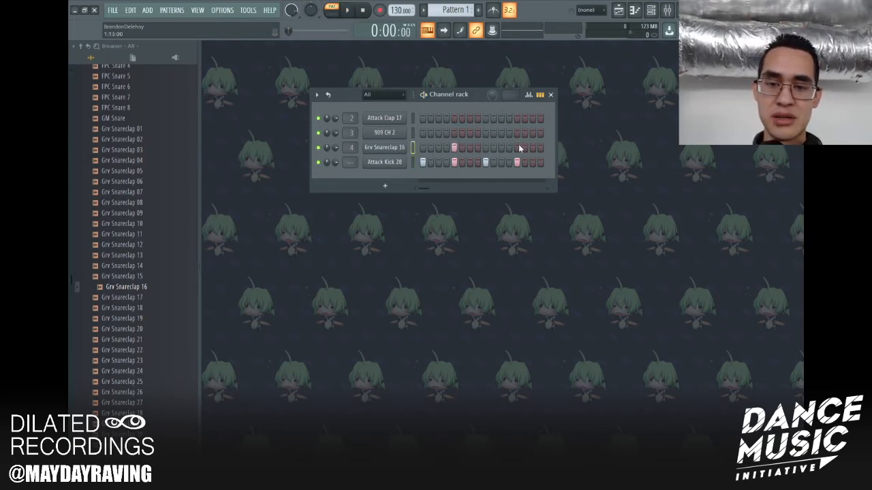
{"action": "left_click", "coordinate": [452, 120]}
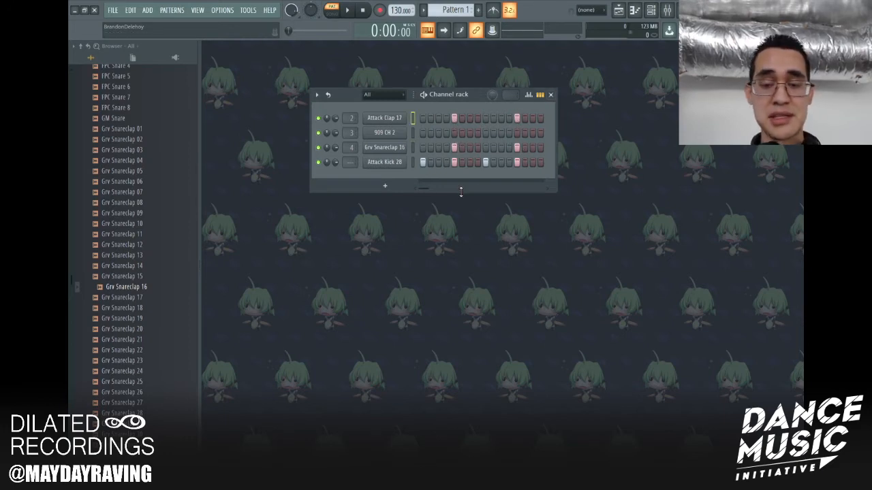
Step: Play the pattern, lower the tempo to 120 BPM during playback, and stop it
{"action": "key", "text": "space"}
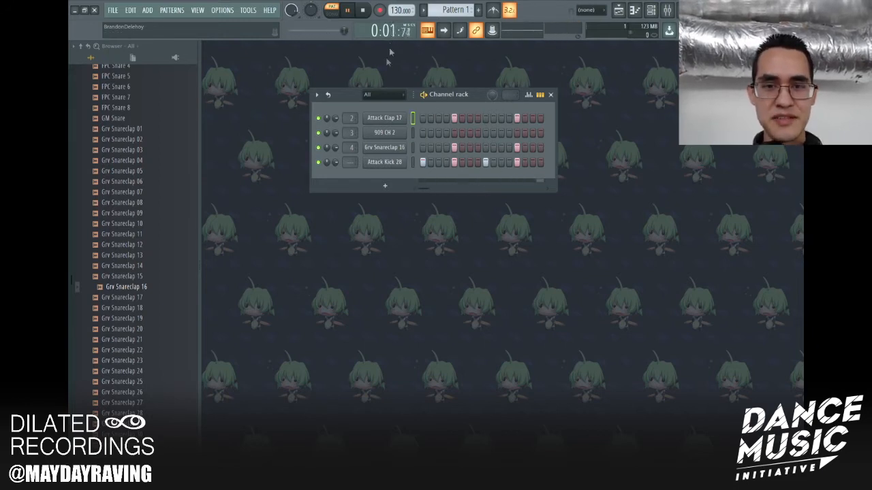
{"action": "scroll", "coordinate": [398, 11], "scroll_direction": "down", "scroll_amount": 7}
{"action": "scroll", "coordinate": [397, 12], "scroll_direction": "down", "scroll_amount": 3}
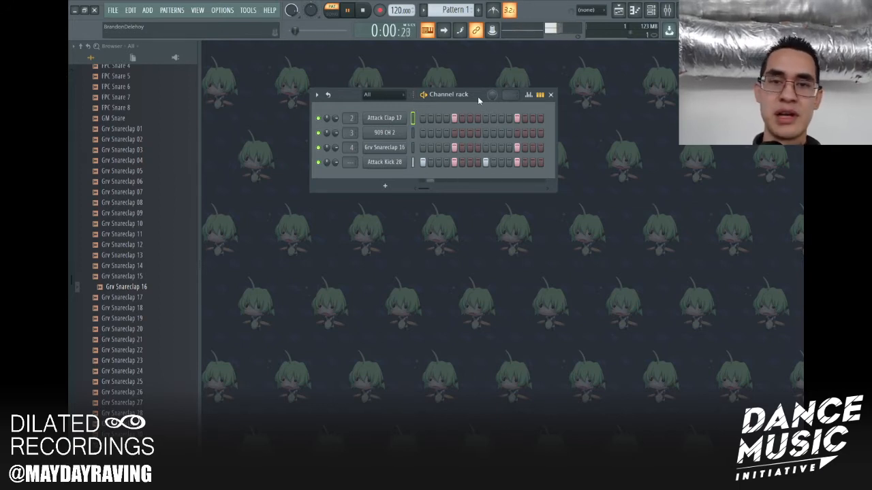
{"action": "key", "text": "space"}
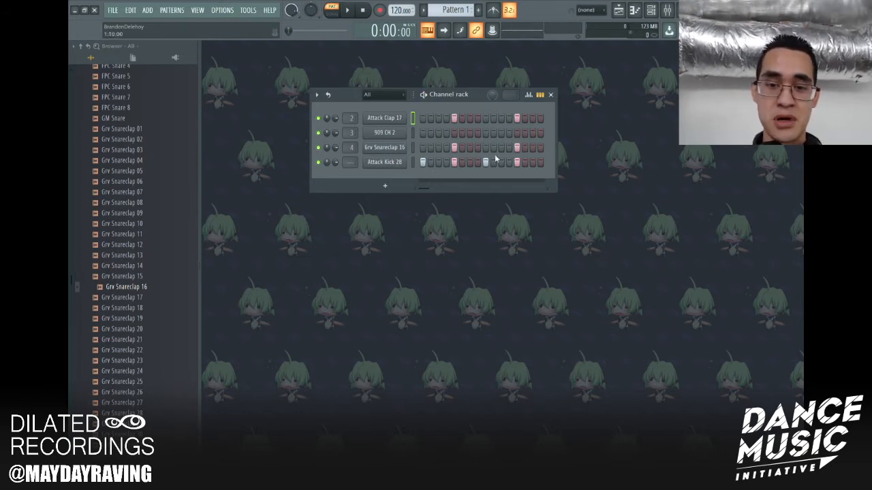
Step: Select the Attack Kick 28 channel and listen to the kick, snare and clap pattern
{"action": "left_click", "coordinate": [421, 163]}
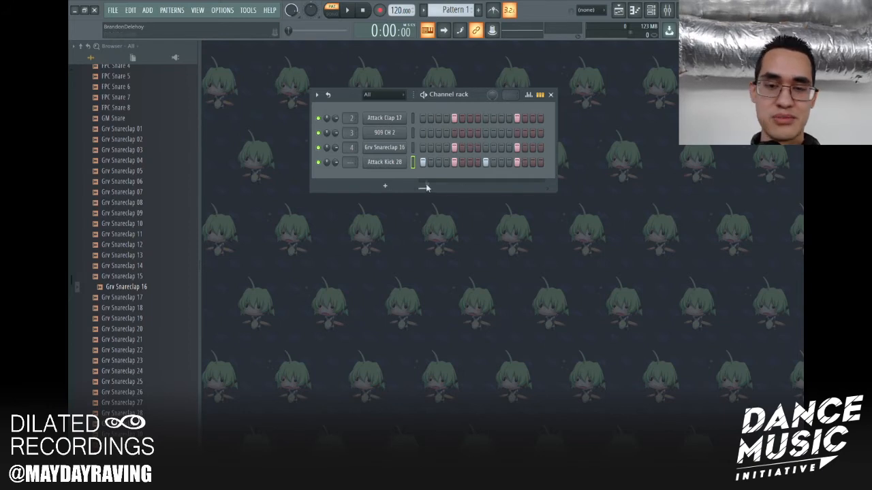
{"action": "key", "text": "space"}
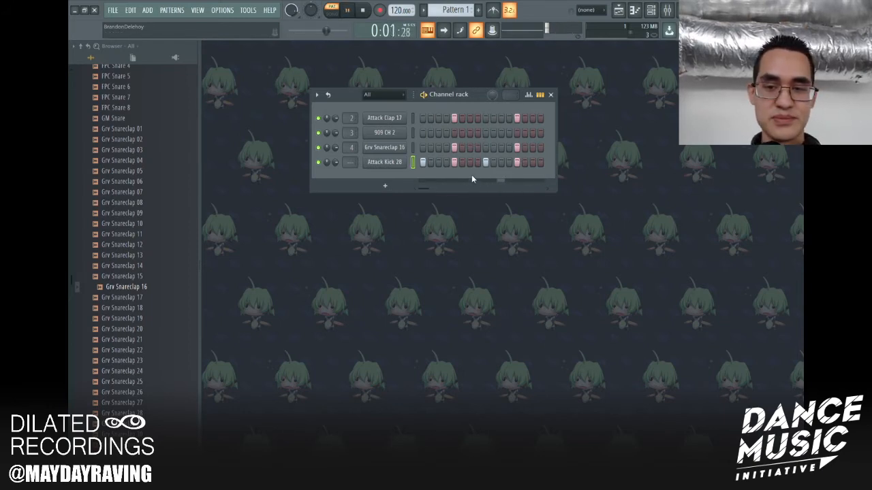
{"action": "key", "text": "space"}
Step: Place 909 CH 2 hits on steps 3, 7, 11 and 15, and play the full pattern
{"action": "left_click", "coordinate": [439, 133]}
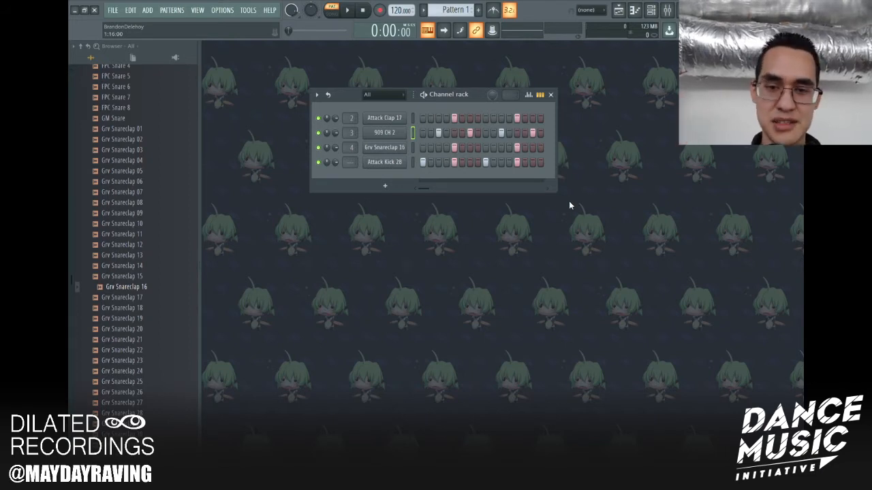
{"action": "key", "text": "space"}
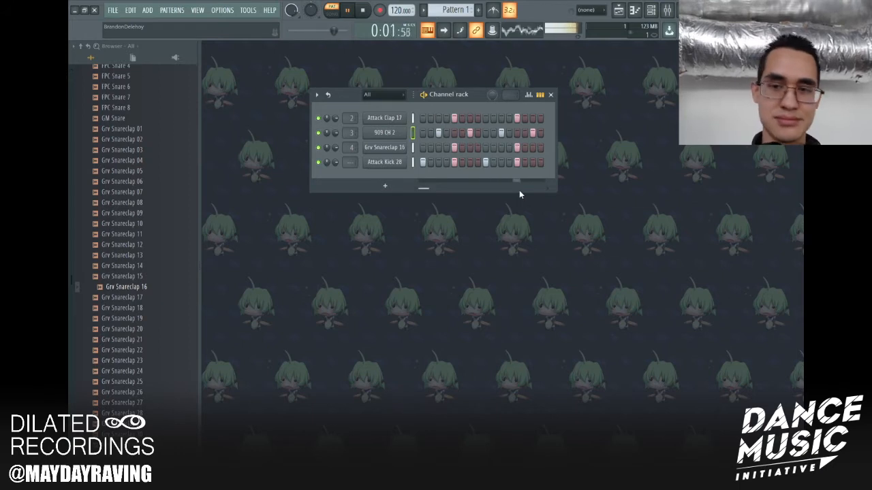
{"action": "key", "text": "space"}
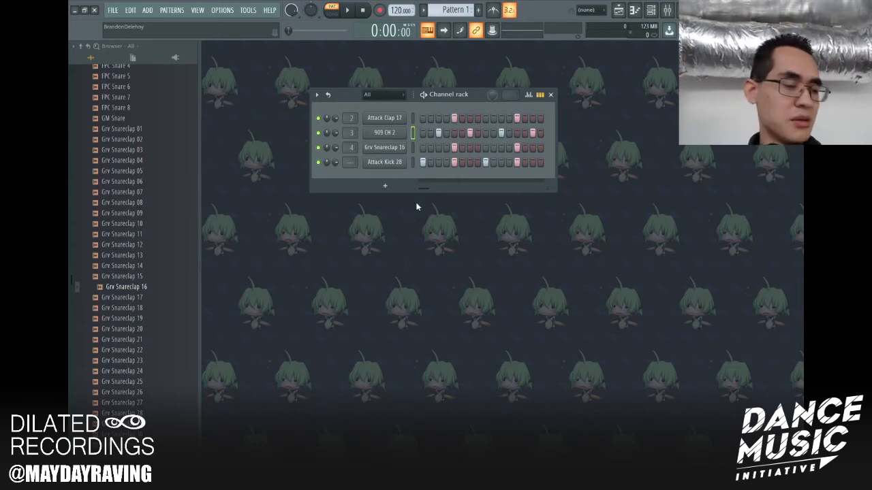
Step: Rearrange the Attack Kick 28 hits to steps 1 and 11 only, and play the pattern
{"action": "left_click", "coordinate": [486, 162]}
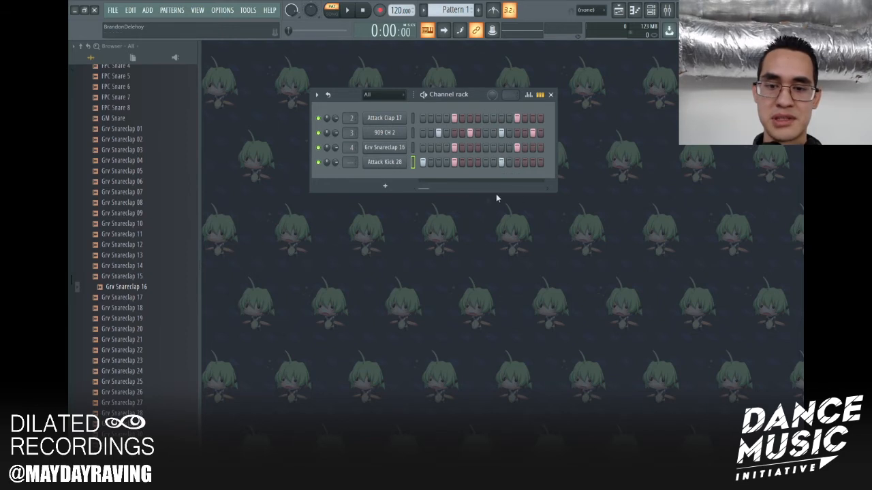
{"action": "left_click", "coordinate": [455, 162]}
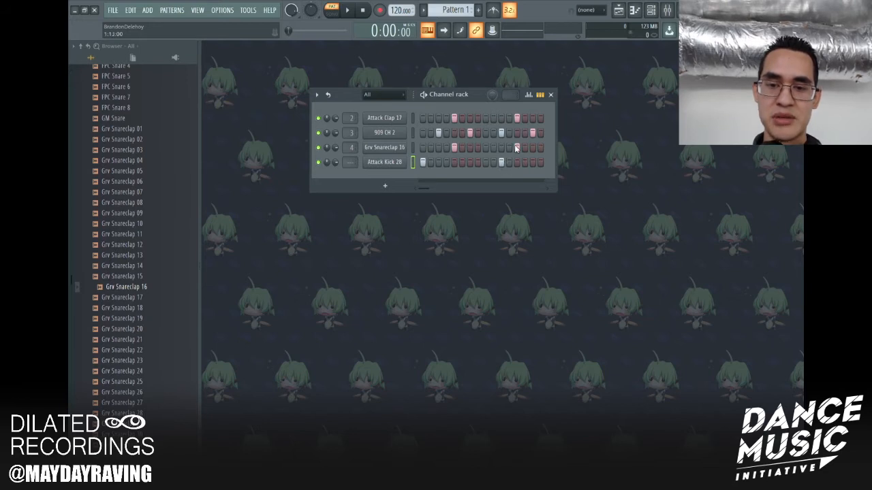
{"action": "key", "text": "space"}
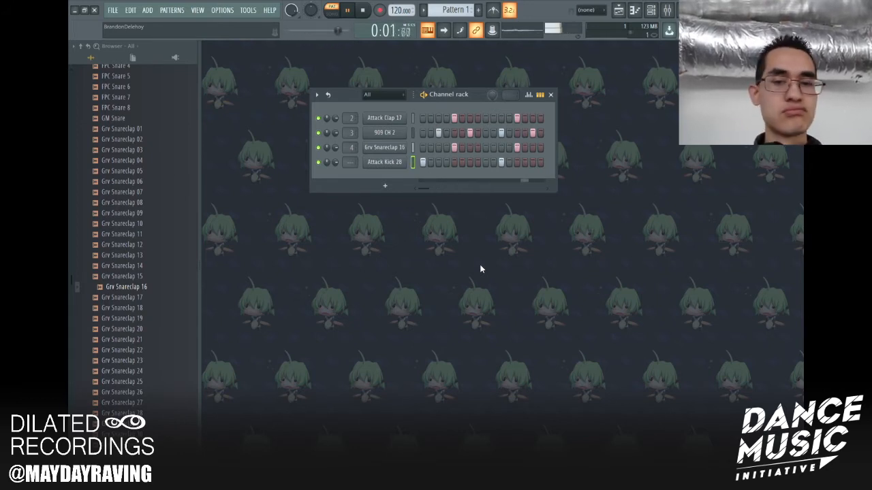
{"action": "key", "text": "space"}
Step: Raise the tempo to 174 BPM and listen to the pattern
{"action": "left_click_drag", "start_coordinate": [400, 9], "coordinate": [400, 0]}
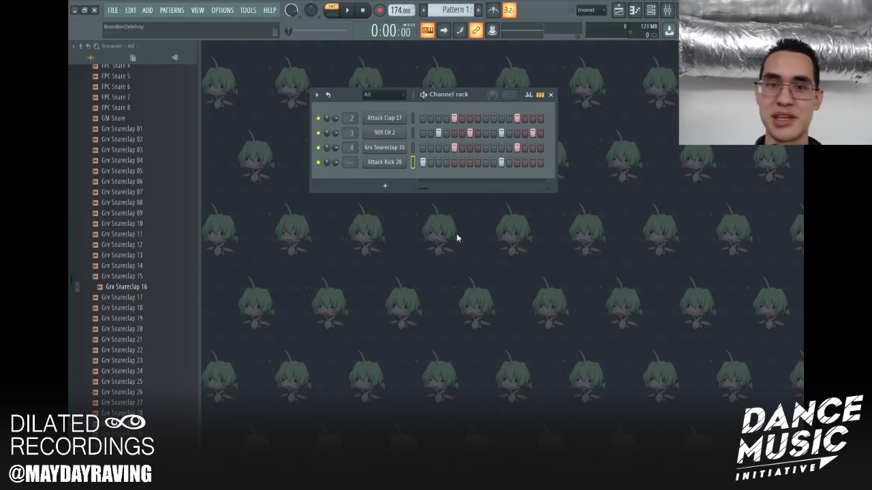
{"action": "key", "text": "space"}
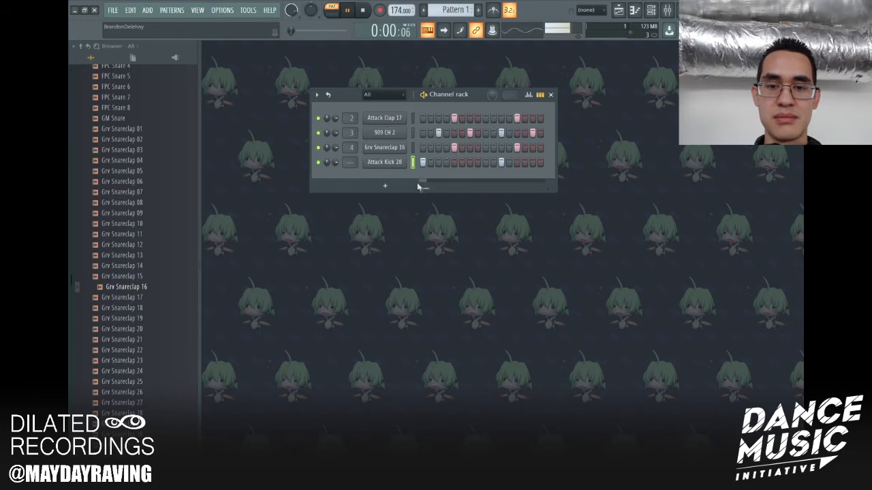
{"action": "key", "text": "space"}
Step: Clear all 909 CH 2 hits and play the pattern without hats
{"action": "right_click", "coordinate": [469, 132]}
{"action": "right_click", "coordinate": [501, 132]}
{"action": "right_click", "coordinate": [533, 132]}
{"action": "key", "text": "space"}
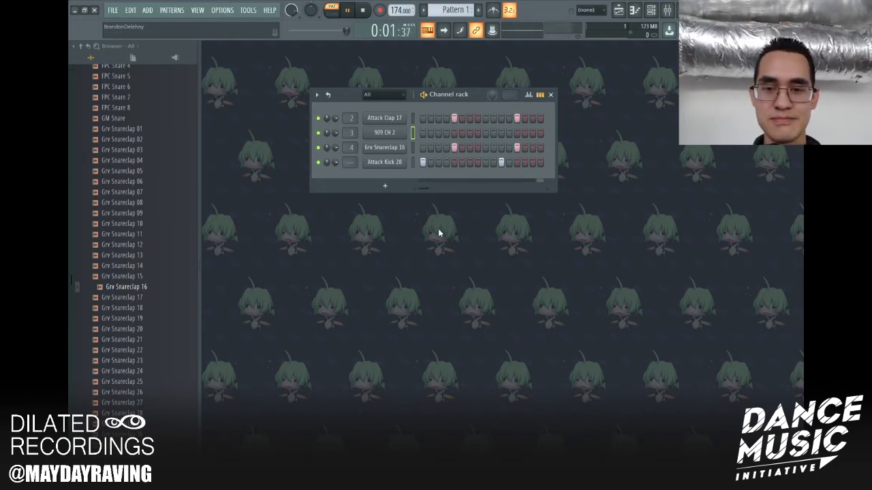
{"action": "key", "text": "space"}
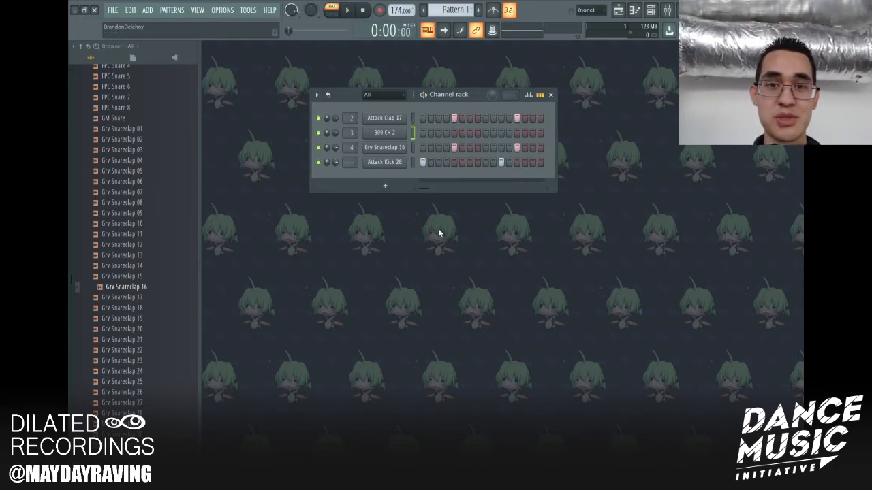
Step: Set the tempo to 120 BPM and restore the Attack Kick 28 hits on steps 1, 5, 9 and 13
{"action": "left_click_drag", "start_coordinate": [395, 11], "coordinate": [395, 14]}
{"action": "left_click", "coordinate": [454, 163]}
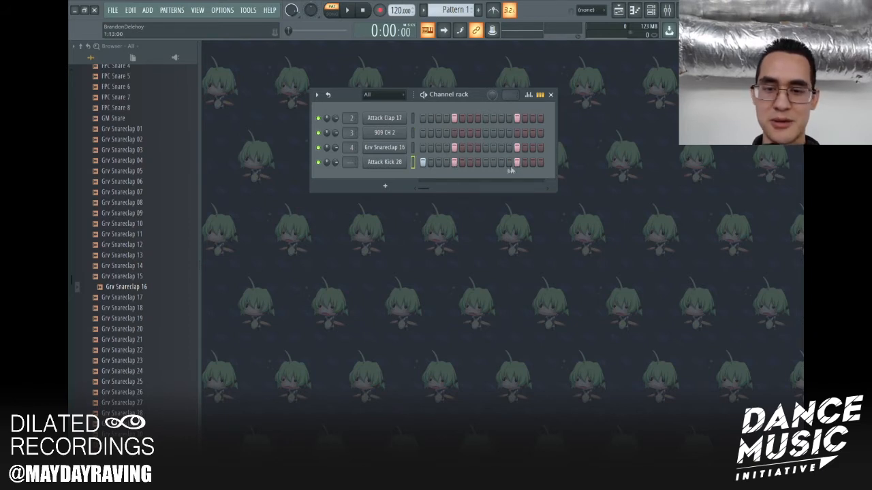
Step: Place 909 CH 2 hits on steps 3, 7, 11 and 15 again and play the restored pattern
{"action": "left_click", "coordinate": [422, 134]}
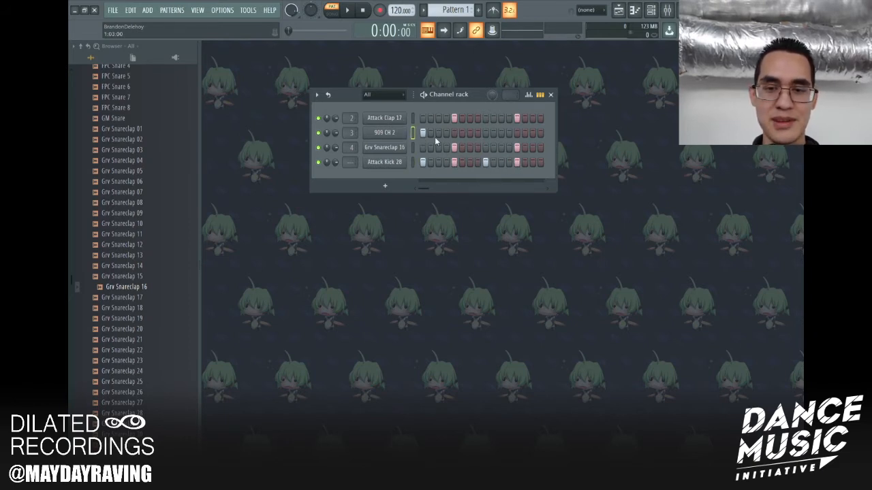
{"action": "left_click", "coordinate": [438, 133]}
{"action": "left_click", "coordinate": [470, 133]}
{"action": "left_click", "coordinate": [501, 133]}
{"action": "key", "text": "space"}
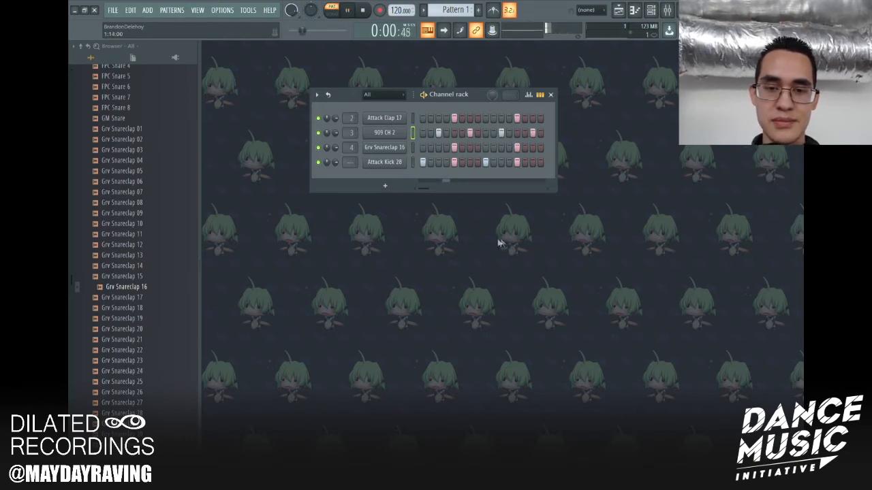
{"action": "key", "text": "space"}
Step: Add 808 Cowbell from the Percussion samples as a new channel with a hit on step 2, and play the pattern
{"action": "scroll", "coordinate": [165, 310], "scroll_direction": "up", "scroll_amount": 10}
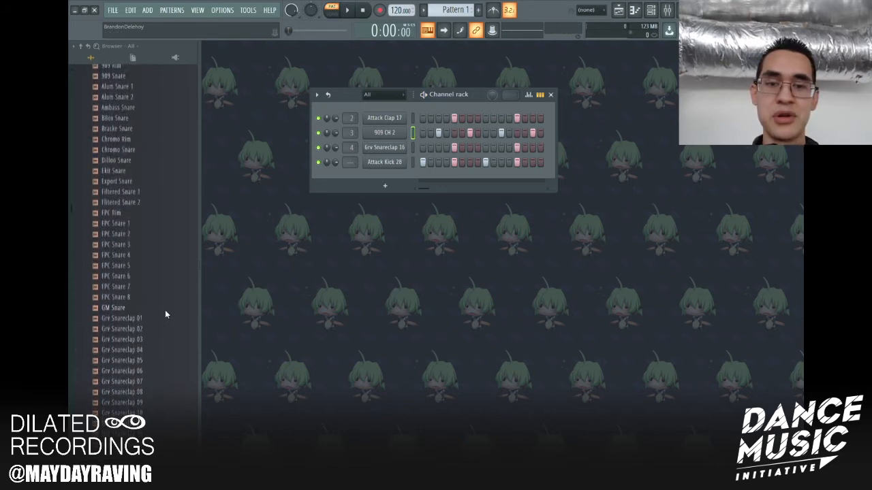
{"action": "left_click", "coordinate": [165, 265]}
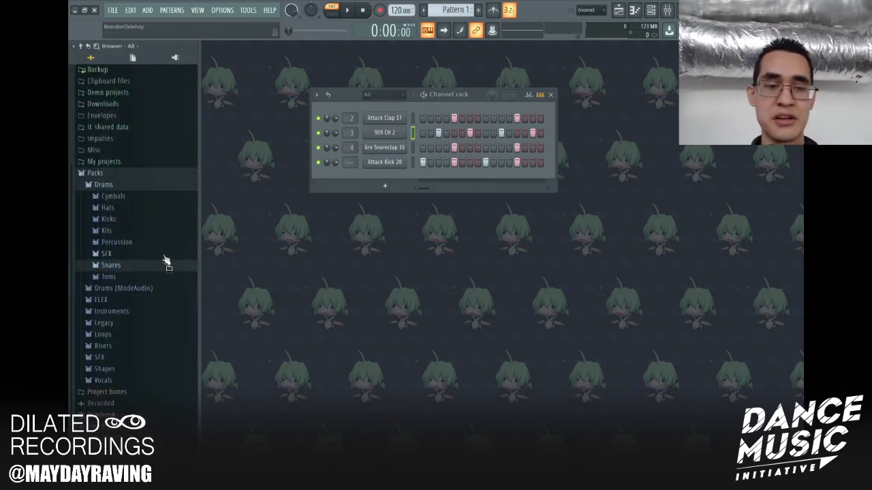
{"action": "left_click", "coordinate": [165, 243]}
{"action": "scroll", "coordinate": [164, 251], "scroll_direction": "down", "scroll_amount": 4}
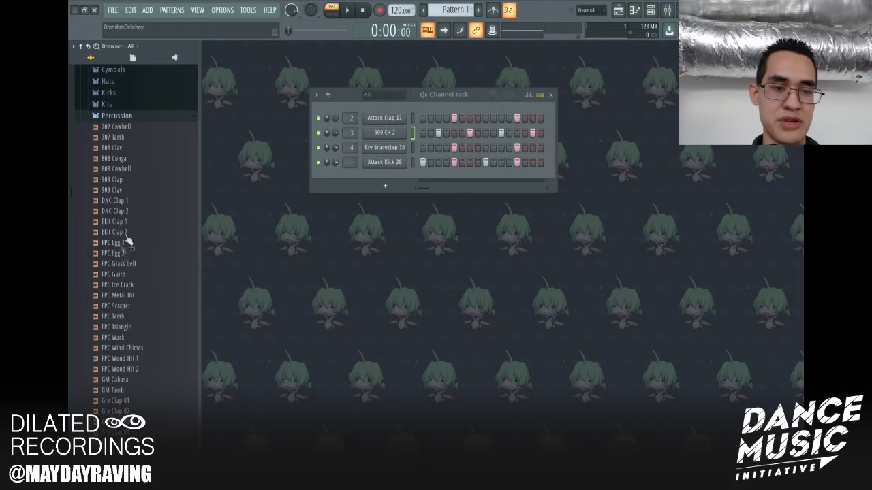
{"action": "left_click_drag", "start_coordinate": [120, 169], "coordinate": [399, 180]}
{"action": "left_click", "coordinate": [431, 177]}
{"action": "key", "text": "space"}
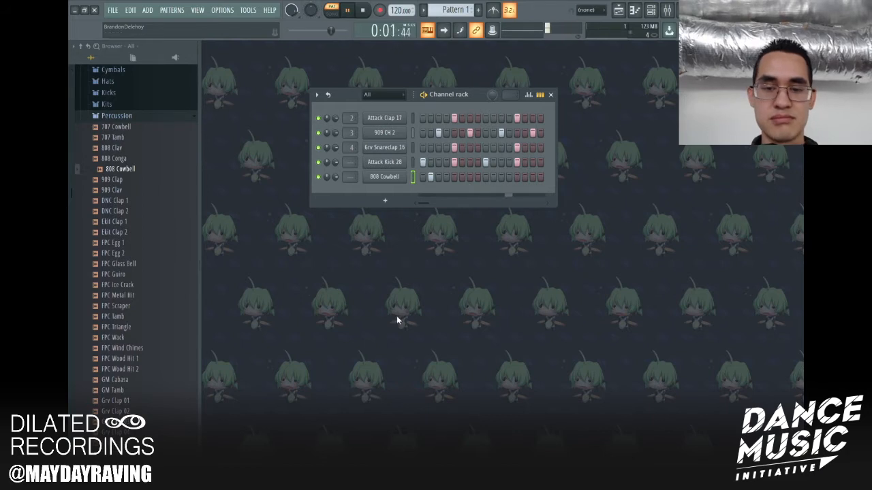
Step: Stop playback and collapse the Percussion, Drums and Packs folders in the browser
{"action": "left_click", "coordinate": [182, 119]}
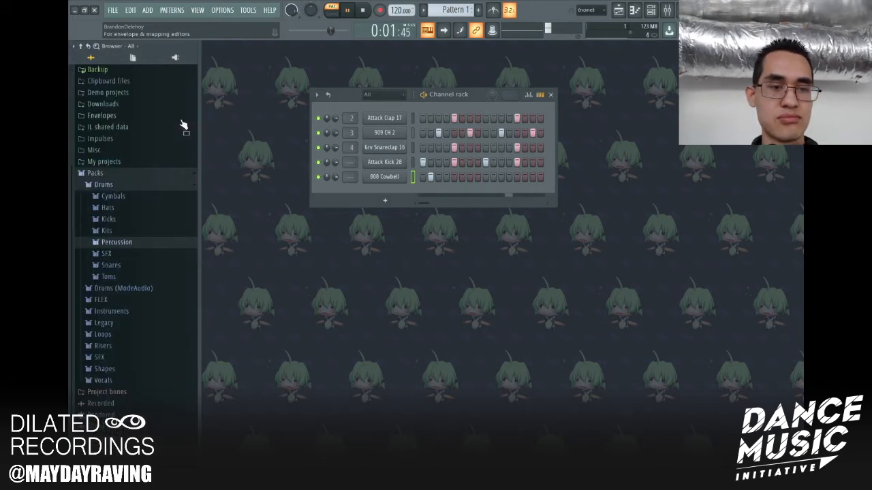
{"action": "scroll", "coordinate": [162, 160], "scroll_direction": "up", "scroll_amount": 2}
{"action": "left_click", "coordinate": [162, 239]}
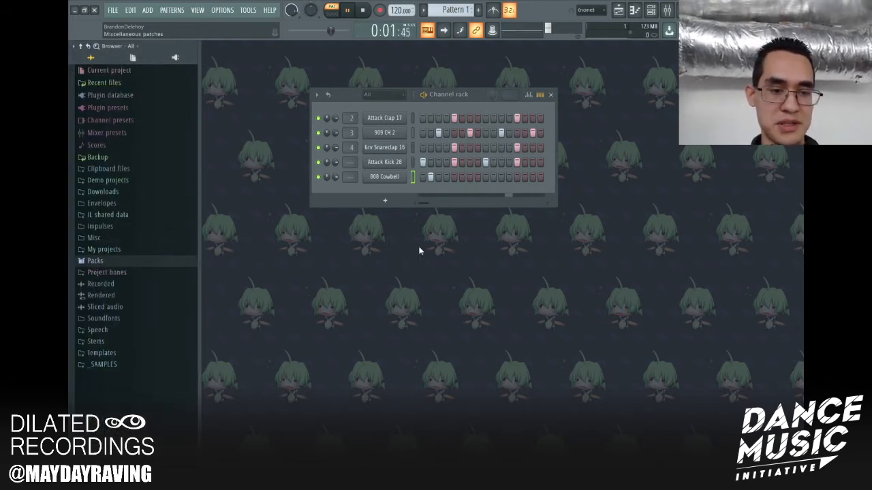
{"action": "key", "text": "space"}
{"action": "left_click", "coordinate": [104, 264]}
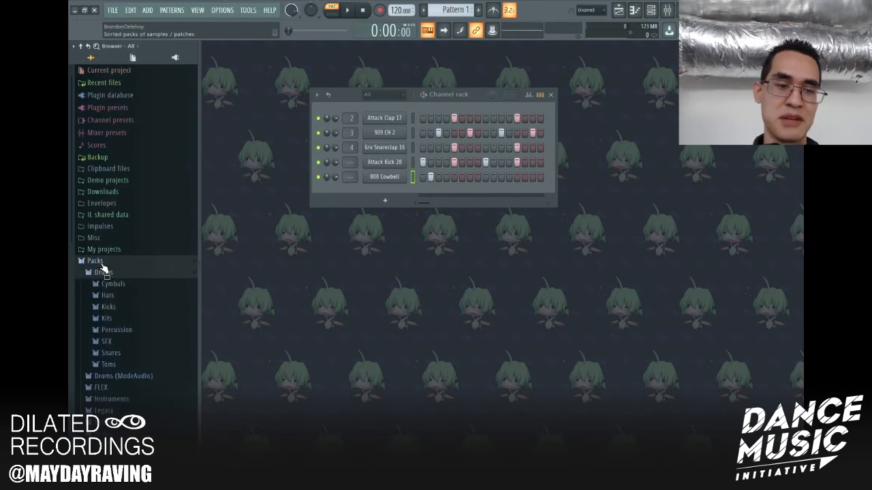
{"action": "left_click", "coordinate": [105, 272]}
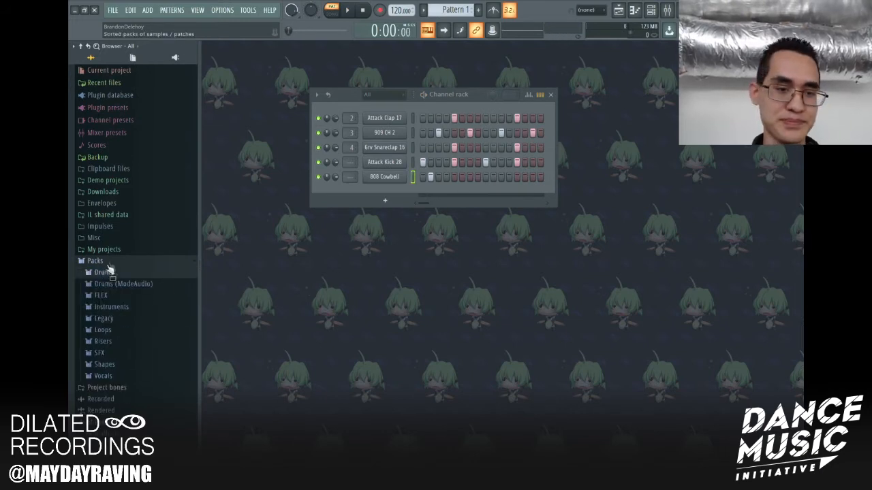
{"action": "left_click", "coordinate": [102, 262]}
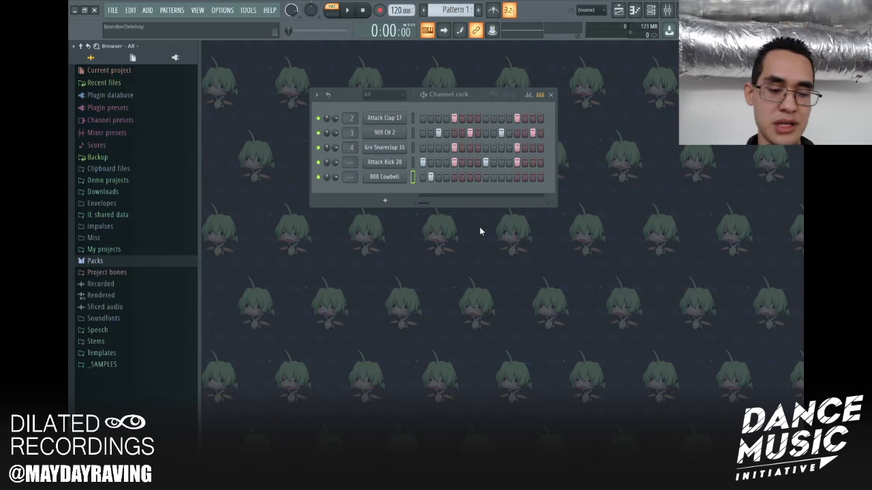
Step: Switch to the presentation, review the channel rack slide on Musical Patterns, and return to FL Studio
{"action": "key", "text": "alt+Tab"}
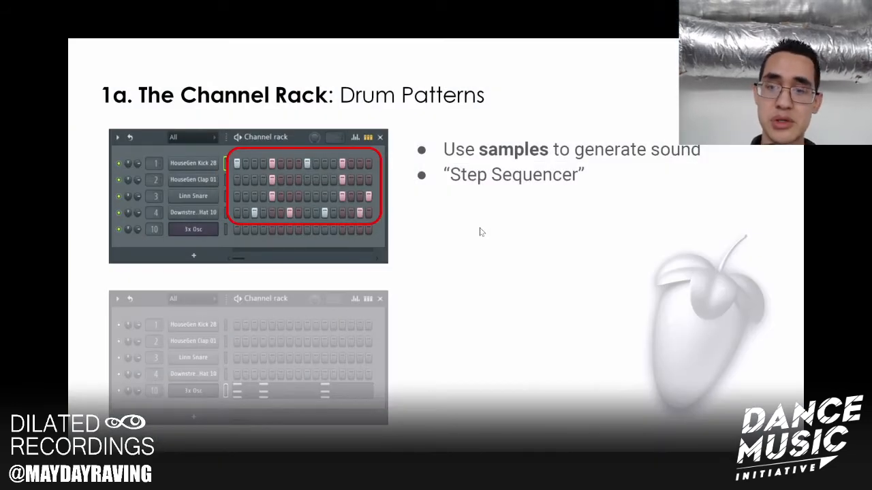
{"action": "key", "text": "Right"}
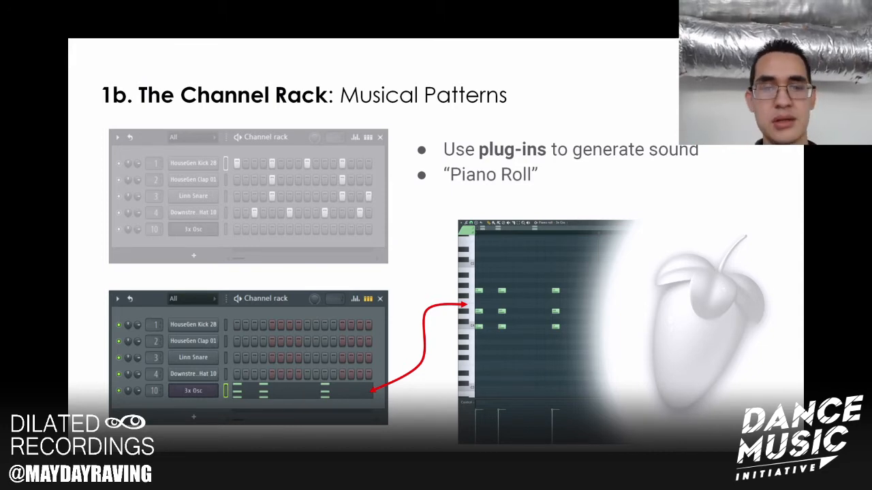
{"action": "key", "text": "alt+Tab"}
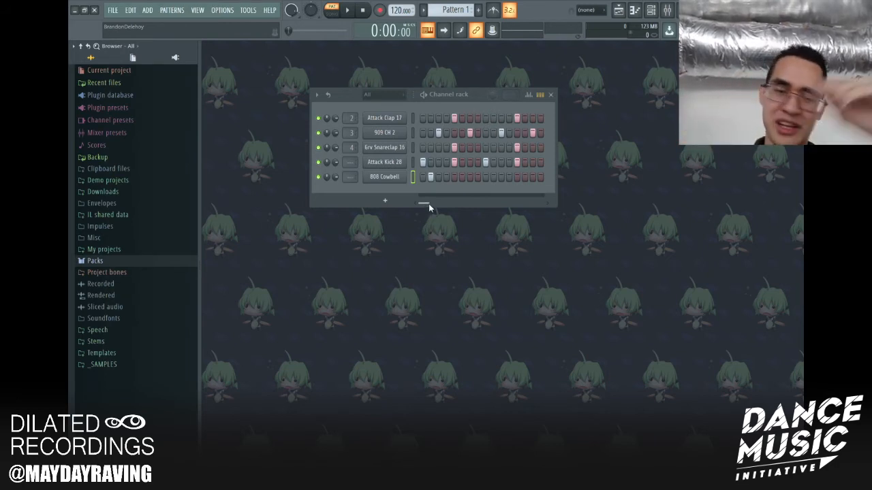
Step: Create a new empty pattern named "chords"
{"action": "left_click", "coordinate": [479, 12]}
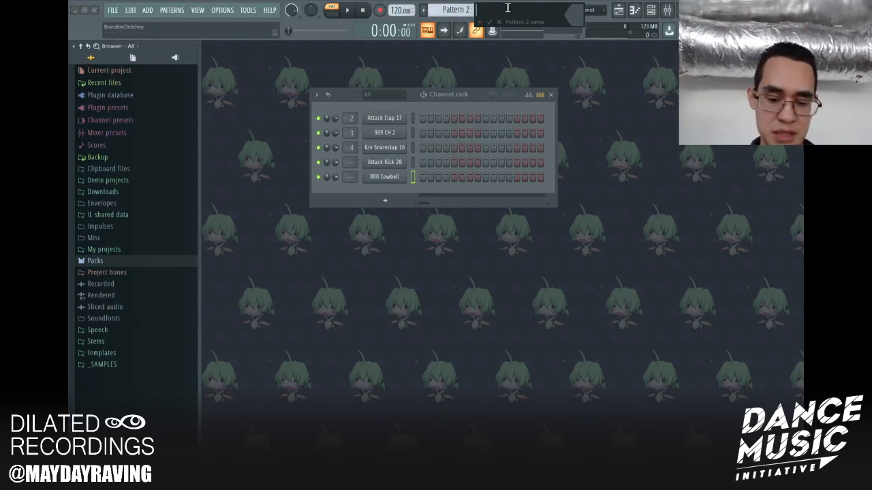
{"action": "type", "text": "chords"}
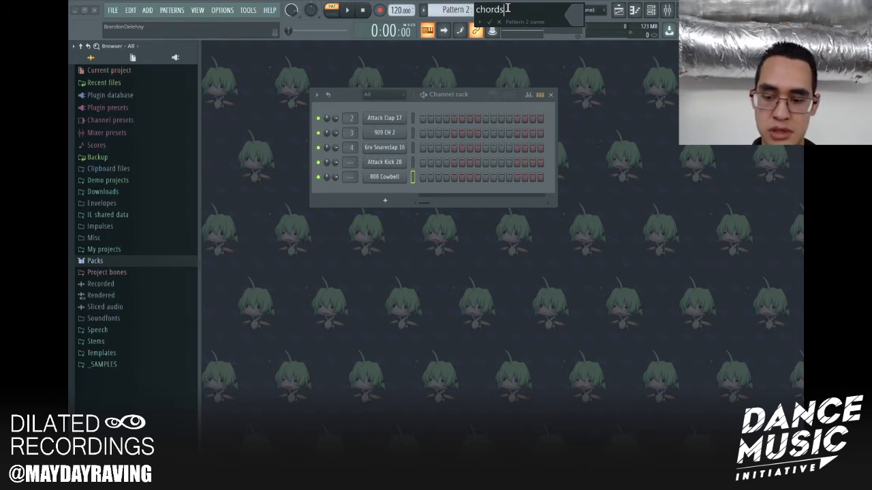
{"action": "key", "text": "Return"}
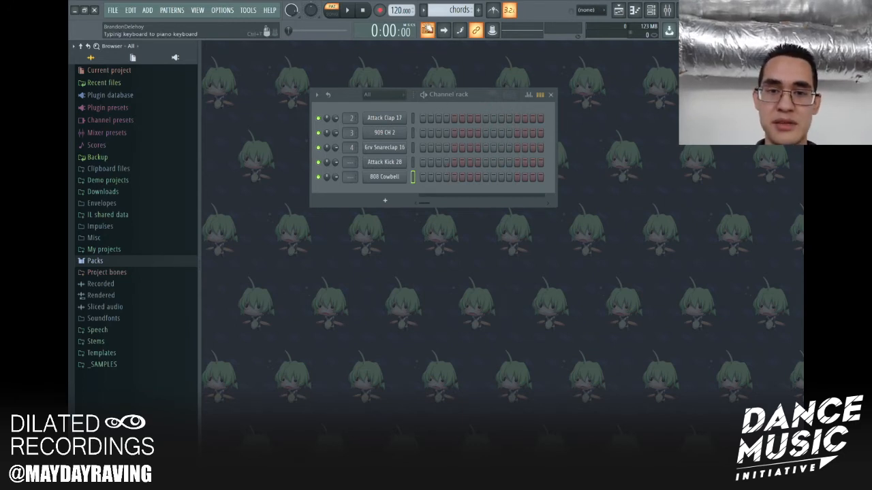
Step: Switch to Pattern 1 to view its drum hits and return to the chords pattern
{"action": "left_click", "coordinate": [423, 9]}
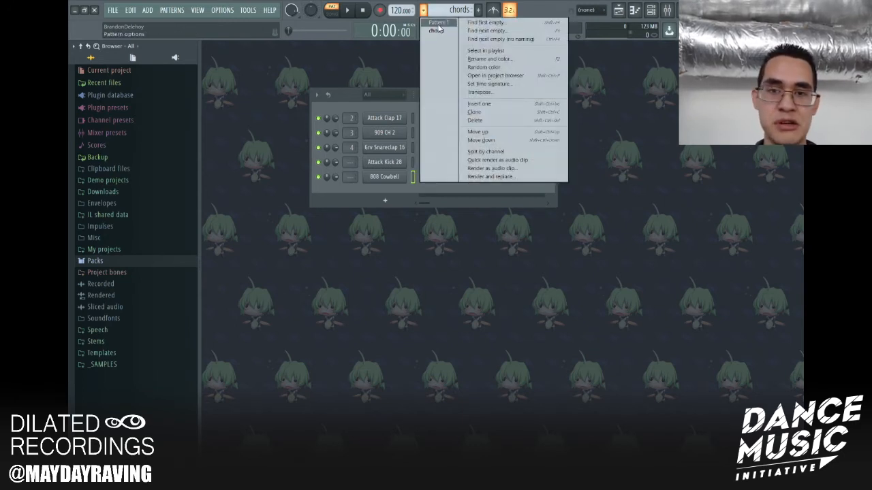
{"action": "left_click", "coordinate": [438, 23]}
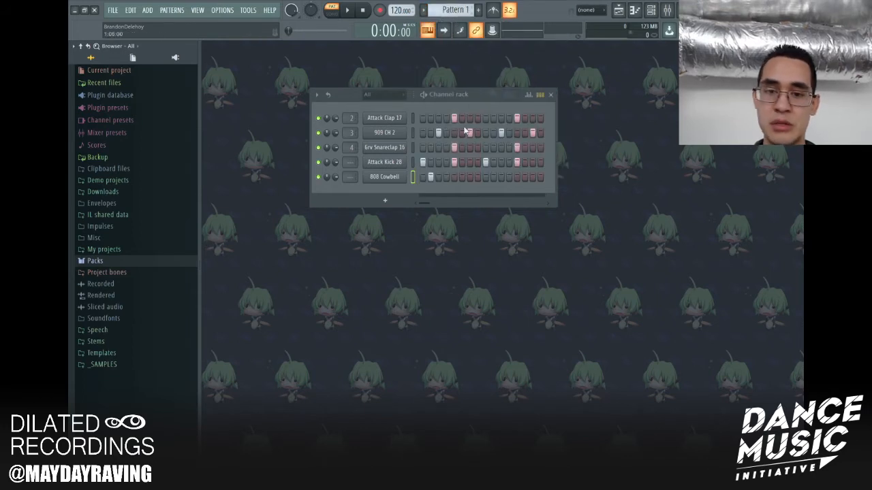
{"action": "left_click", "coordinate": [423, 9]}
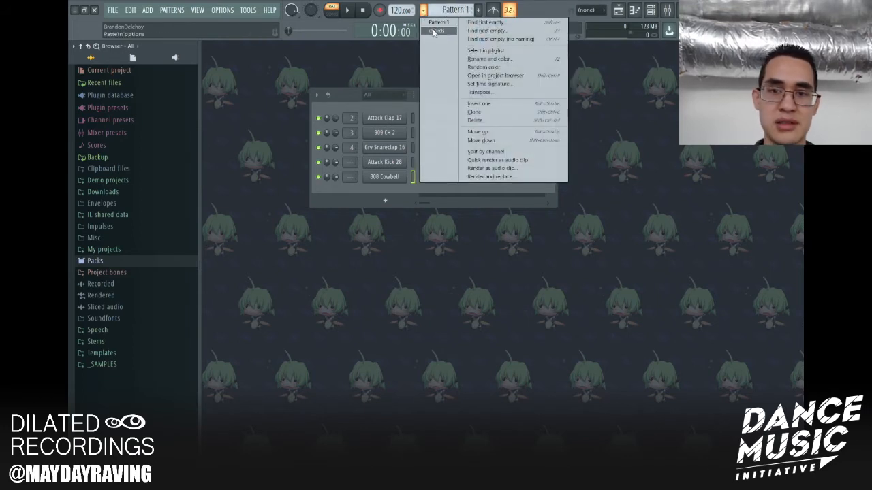
{"action": "left_click", "coordinate": [437, 31]}
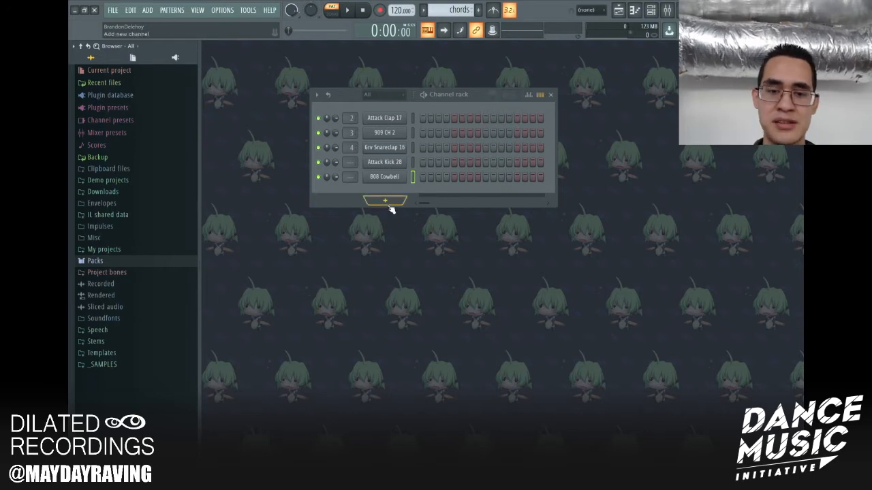
Step: Add a 3x Osc synth channel, move its window off the channel list, and bring the channel rack to the front
{"action": "left_click", "coordinate": [384, 202]}
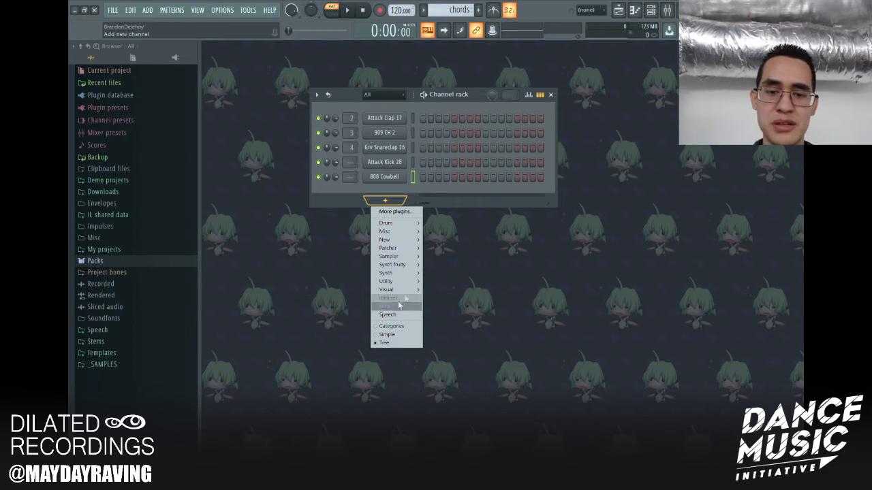
{"action": "mouse_move", "coordinate": [408, 276]}
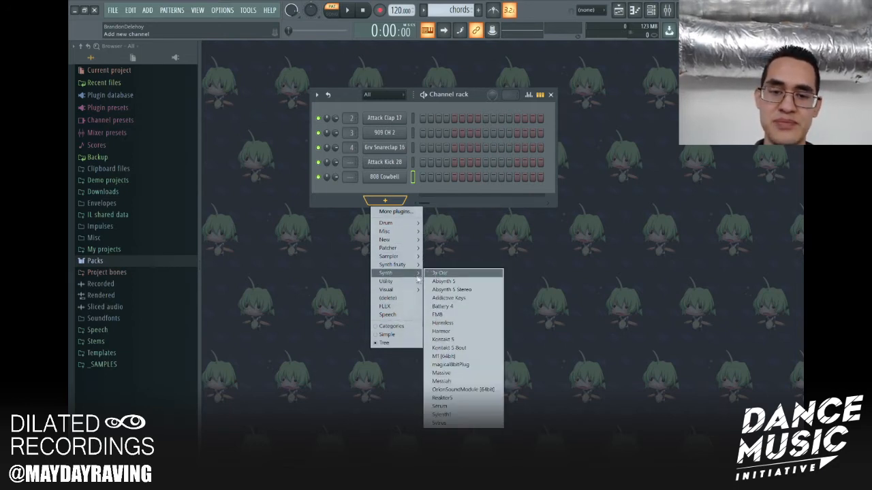
{"action": "mouse_move", "coordinate": [408, 268]}
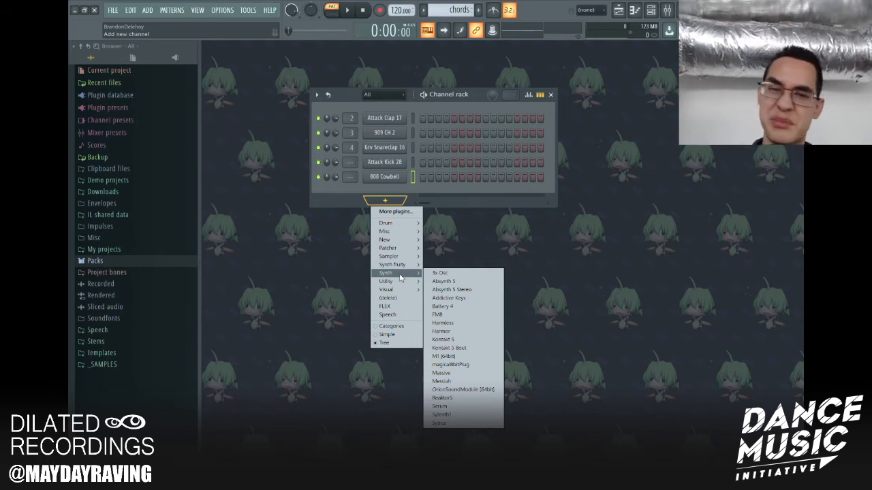
{"action": "left_click", "coordinate": [437, 275]}
{"action": "left_click_drag", "start_coordinate": [419, 89], "coordinate": [474, 69]}
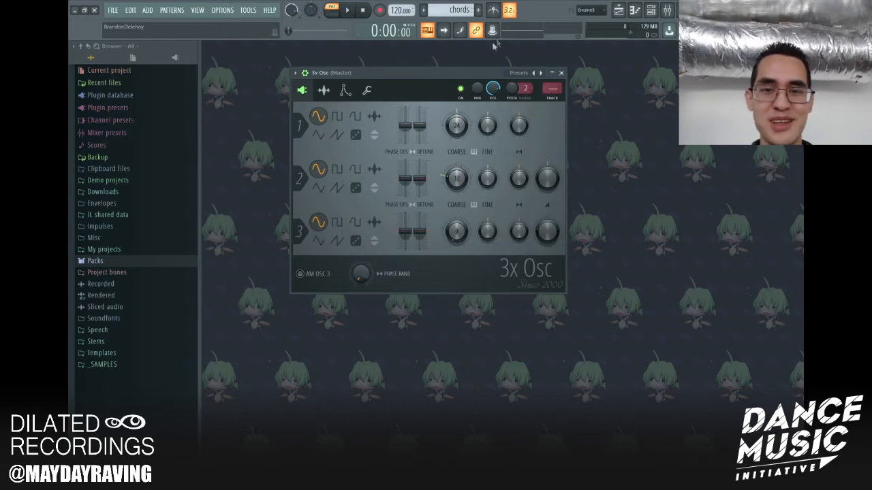
{"action": "left_click_drag", "start_coordinate": [462, 71], "coordinate": [553, 191]}
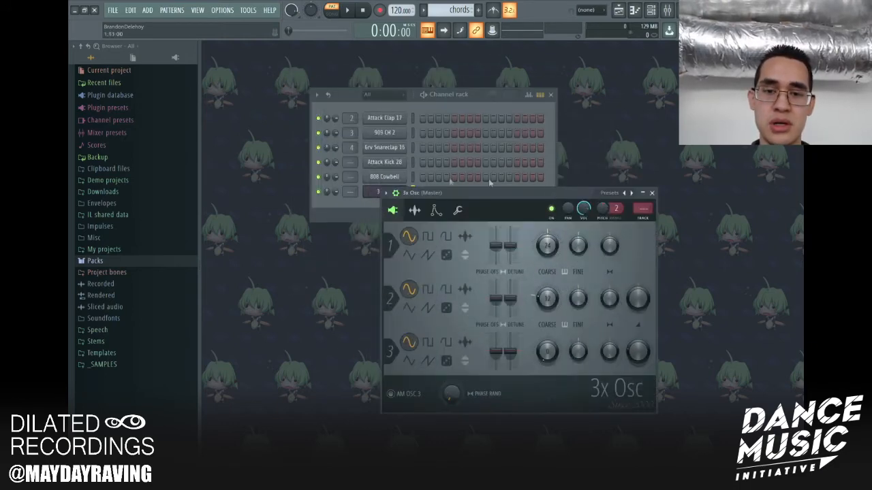
{"action": "left_click", "coordinate": [417, 154]}
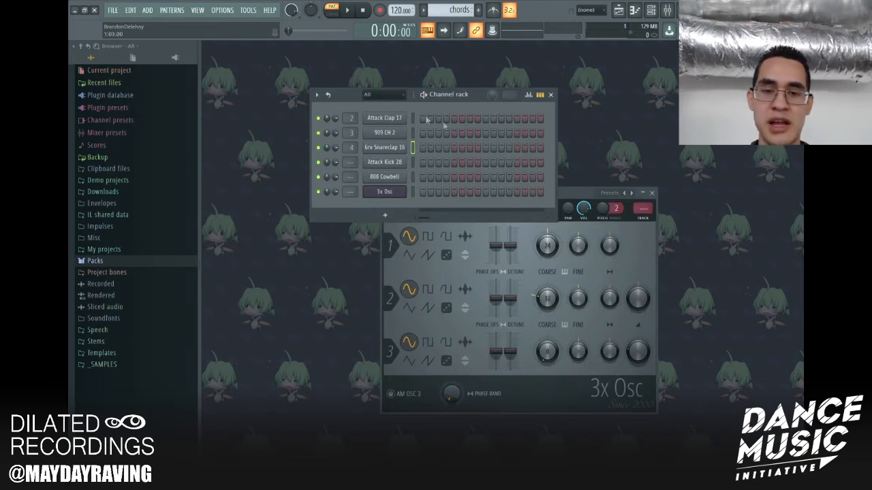
Step: Audition the drum channels with a test C5 note while moving the channel selection down the rack
{"action": "key", "text": "z"}
{"action": "key", "text": "Up"}
{"action": "key", "text": "z"}
{"action": "key", "text": "Up"}
{"action": "key", "text": "z"}
{"action": "key", "text": "Down"}
{"action": "key", "text": "Down"}
{"action": "key", "text": "Down"}
{"action": "key", "text": "Down"}
{"action": "key", "text": "Down"}
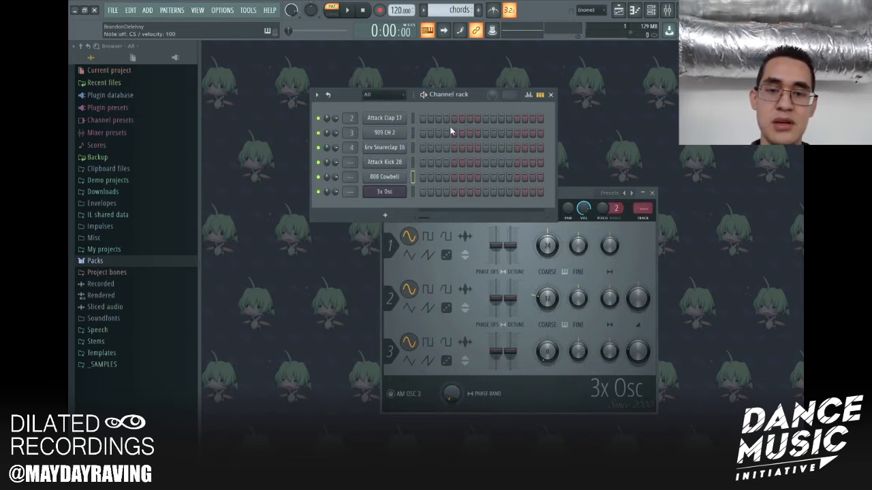
Step: Bring the 3x Osc window in front of the channel rack and play test notes including C5, C#5 and C6
{"action": "left_click_drag", "start_coordinate": [572, 196], "coordinate": [473, 75]}
{"action": "key", "text": "z"}
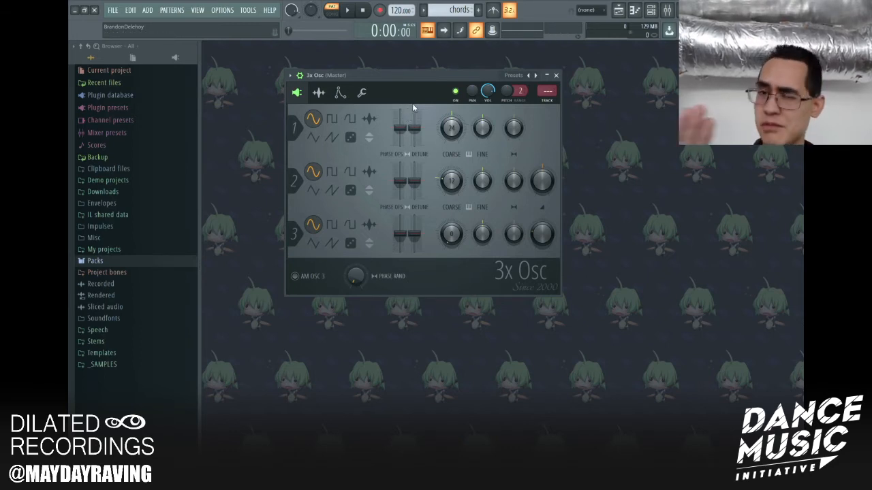
{"action": "key", "text": "z"}
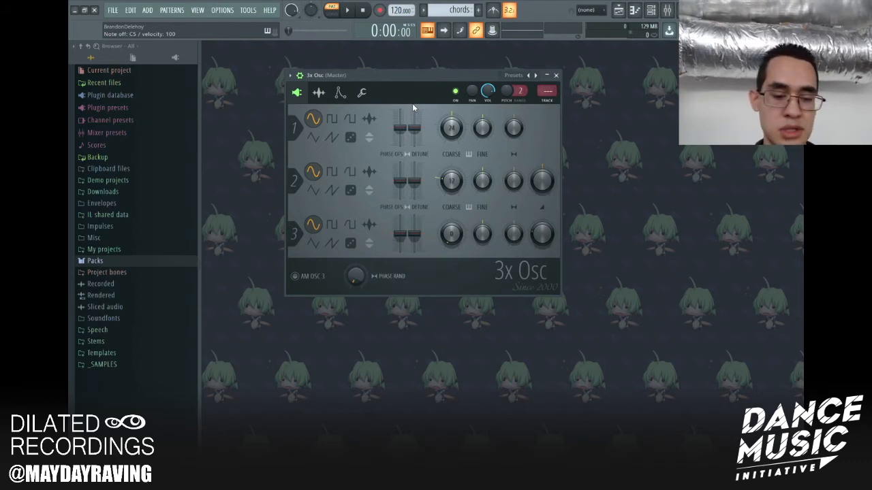
{"action": "key", "text": "q"}
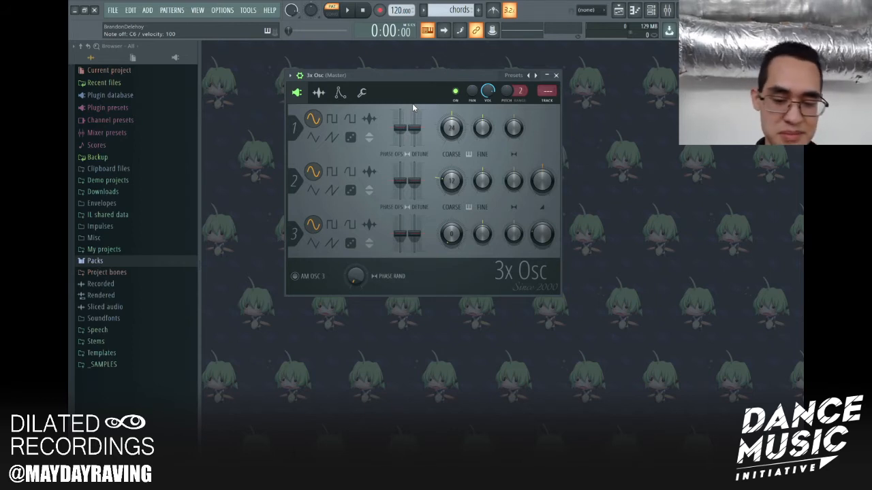
{"action": "key", "text": "e"}
{"action": "key", "text": "z"}
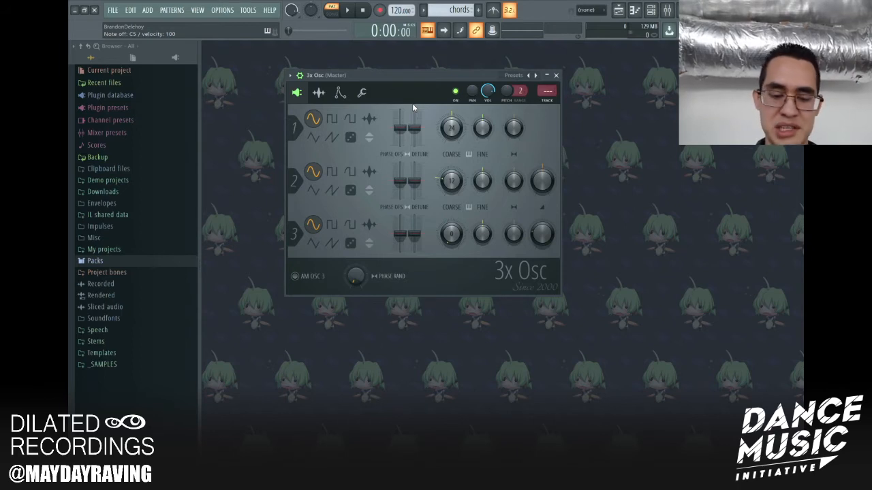
{"action": "key", "text": "d"}
{"action": "key", "text": "d"}
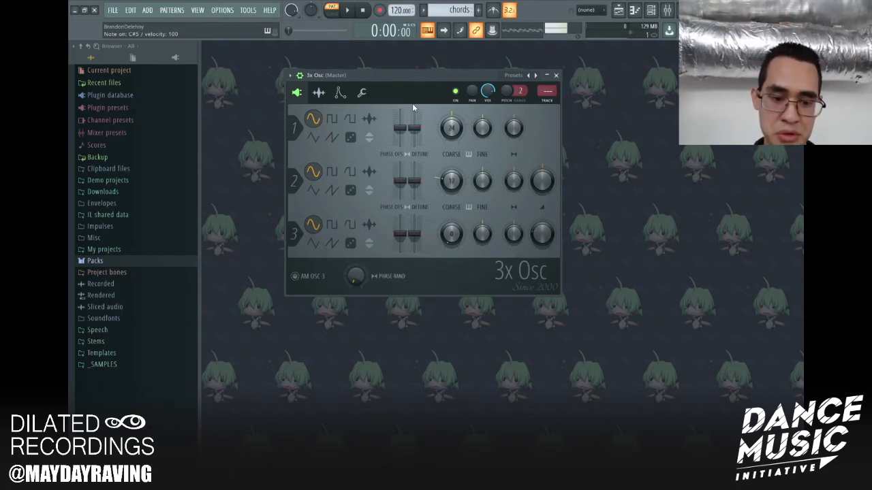
{"action": "key", "text": "j"}
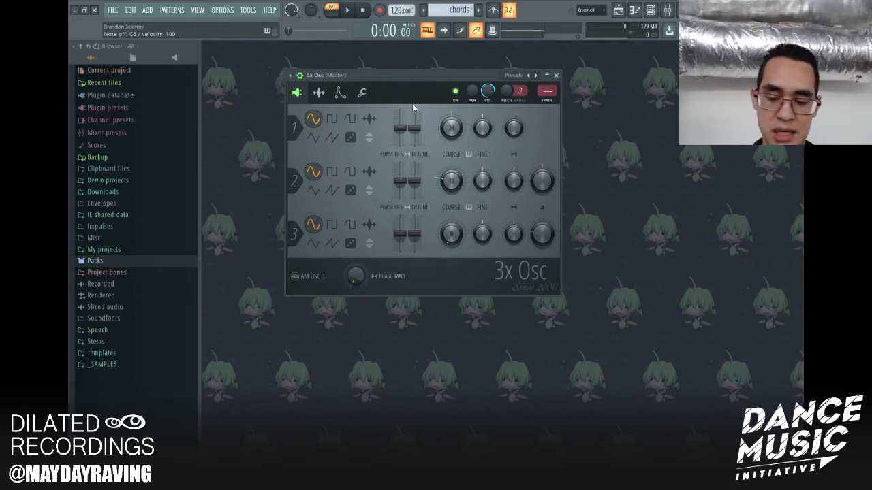
{"action": "key", "text": "z"}
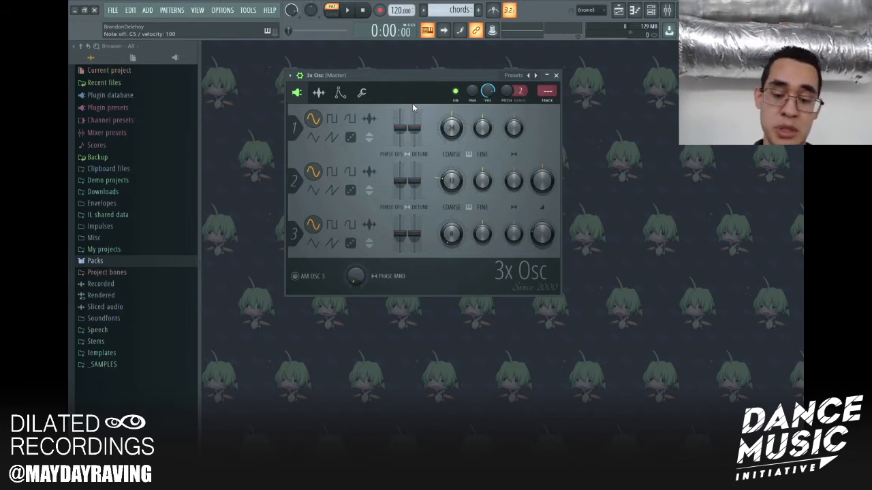
Step: Play the natural notes of the octave upward from C5 on the 3x Osc and repeat its first notes
{"action": "key", "text": "z"}
{"action": "key", "text": "x"}
{"action": "key", "text": "c"}
{"action": "key", "text": "v"}
{"action": "key", "text": "b"}
{"action": "key", "text": "n"}
{"action": "key", "text": "m"}
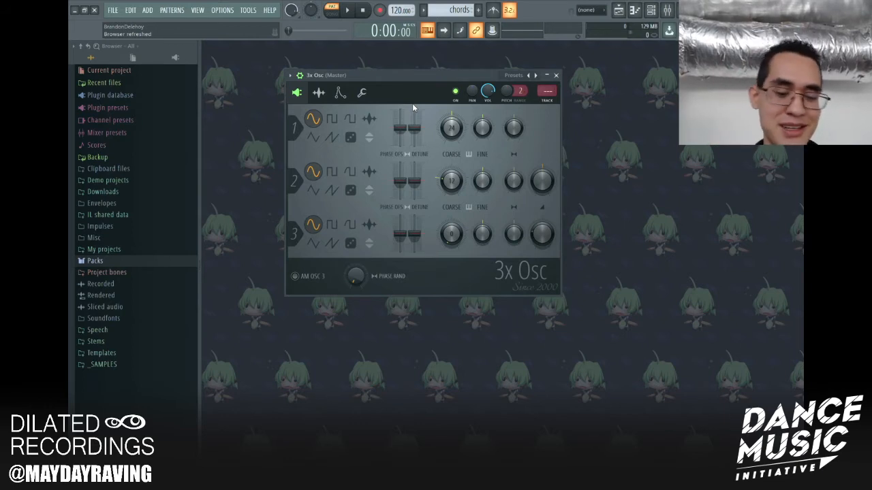
{"action": "key", "text": "z"}
{"action": "key", "text": "z"}
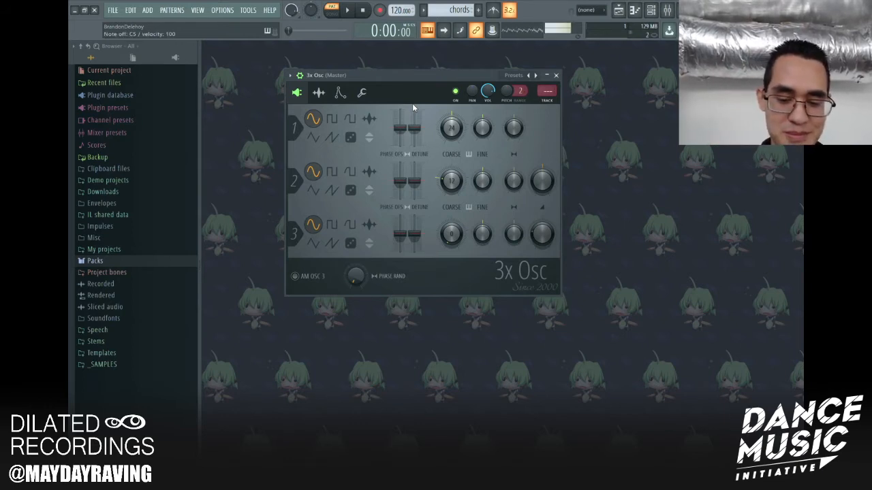
{"action": "key", "text": "x"}
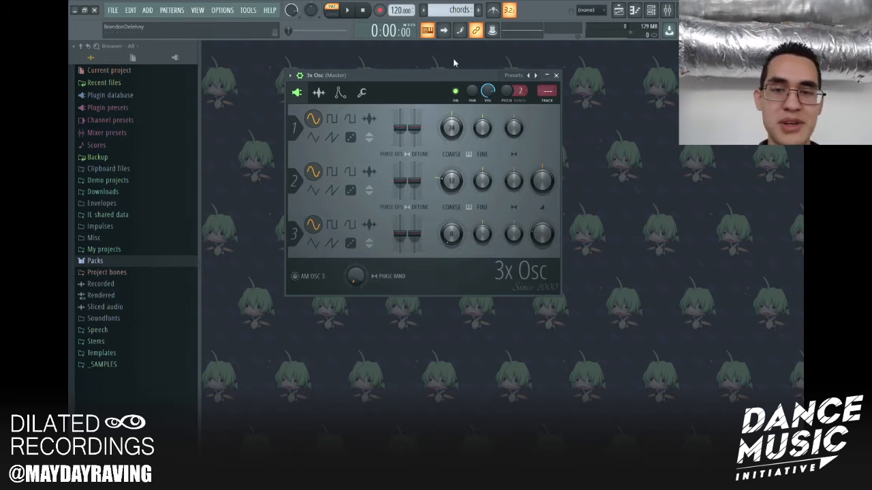
Step: Set oscillator 1 of the 3x Osc to a sawtooth wave and audition the sound with test notes in different octaves
{"action": "mouse_move", "coordinate": [448, 72]}
{"action": "left_mouse_down"}
{"action": "mouse_move", "coordinate": [449, 84]}
{"action": "mouse_move", "coordinate": [436, 70]}
{"action": "mouse_move", "coordinate": [520, 115]}
{"action": "mouse_move", "coordinate": [458, 127]}
{"action": "mouse_move", "coordinate": [440, 74]}
{"action": "left_mouse_up"}
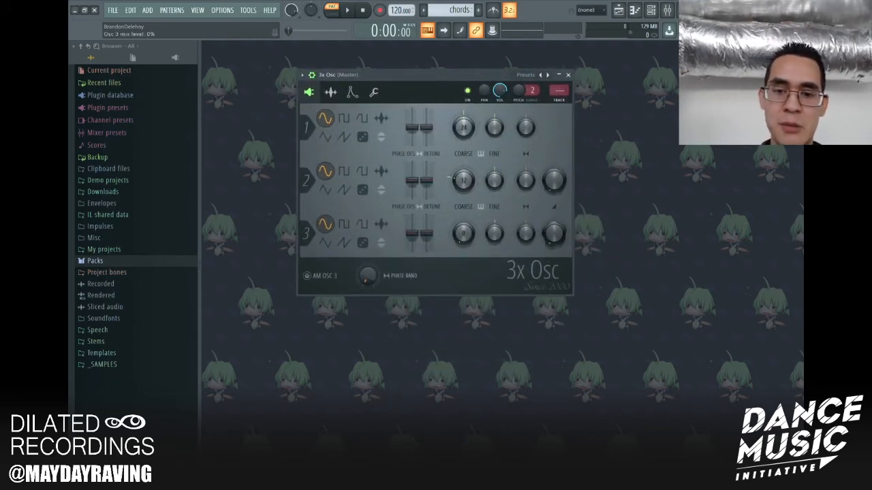
{"action": "left_click", "coordinate": [344, 137]}
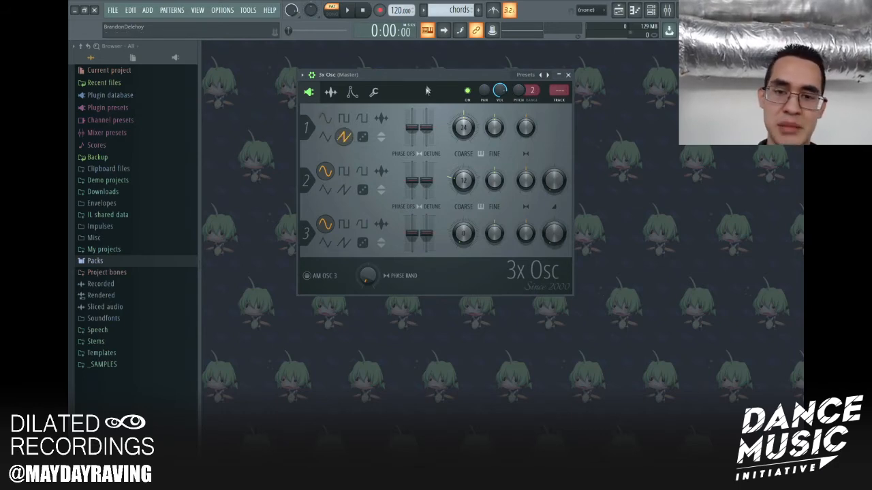
{"action": "left_click_drag", "start_coordinate": [428, 75], "coordinate": [509, 119]}
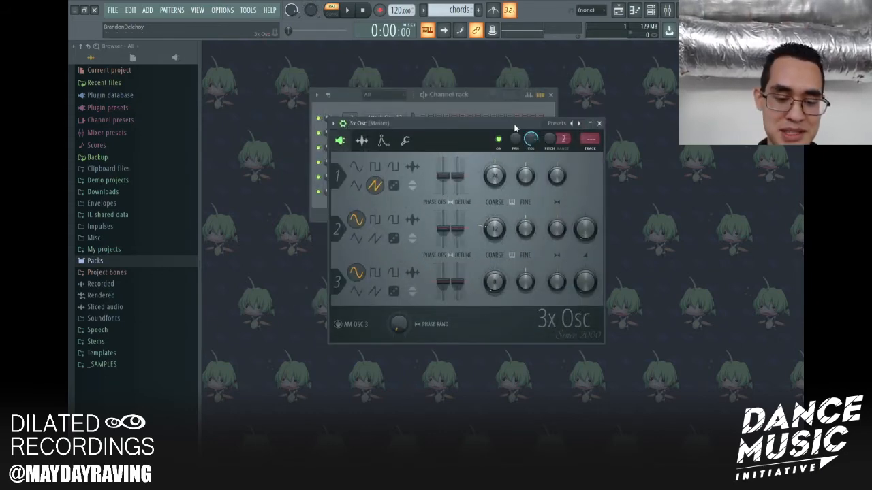
{"action": "key", "text": "q"}
{"action": "key", "text": "z"}
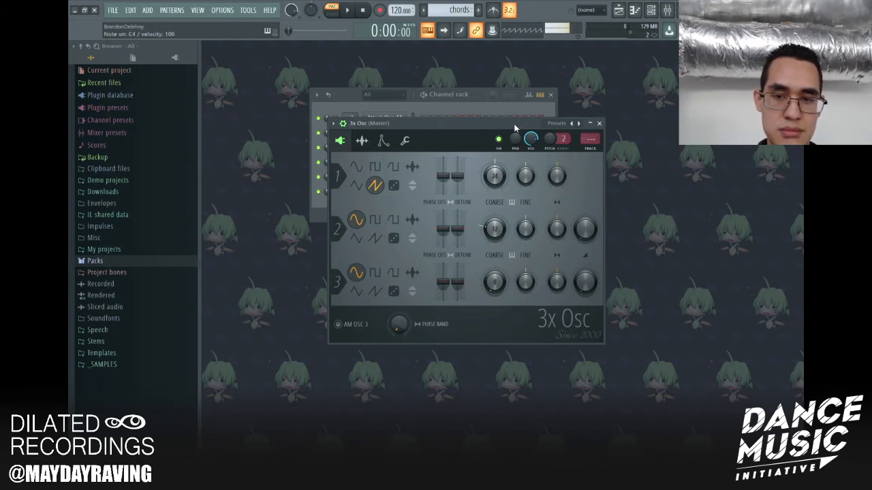
{"action": "key", "text": "c"}
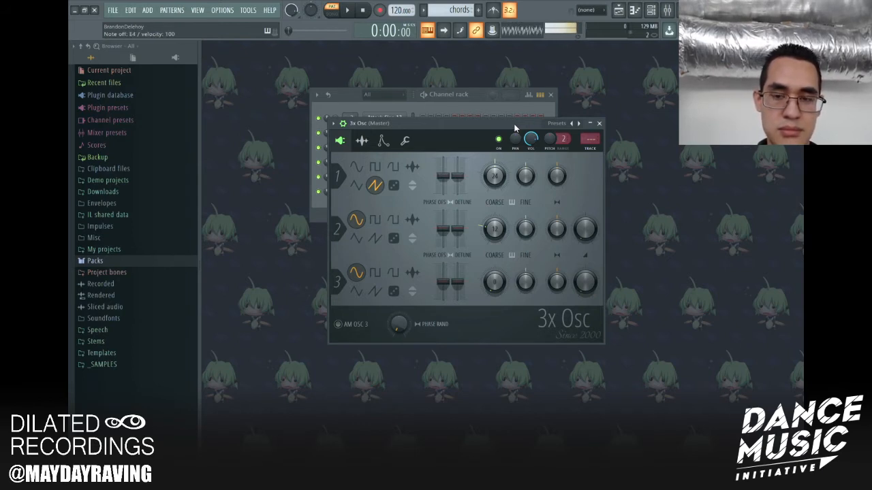
{"action": "key", "text": "c"}
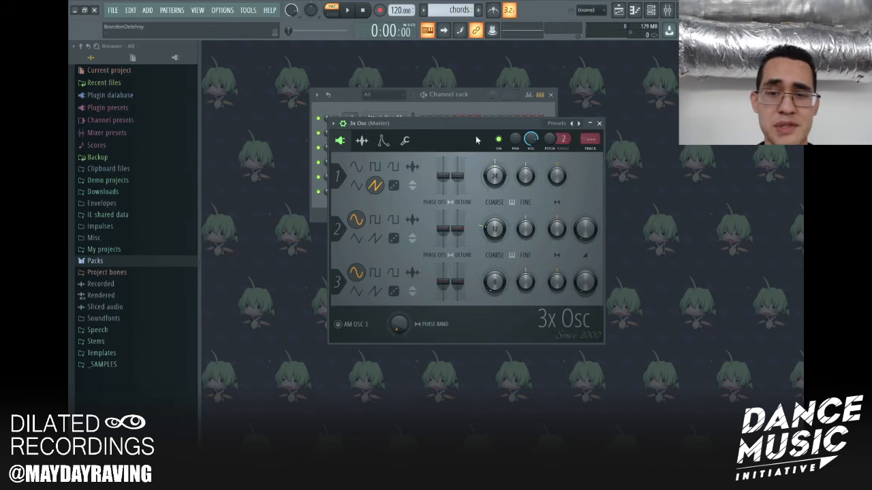
{"action": "left_click_drag", "start_coordinate": [482, 126], "coordinate": [518, 78]}
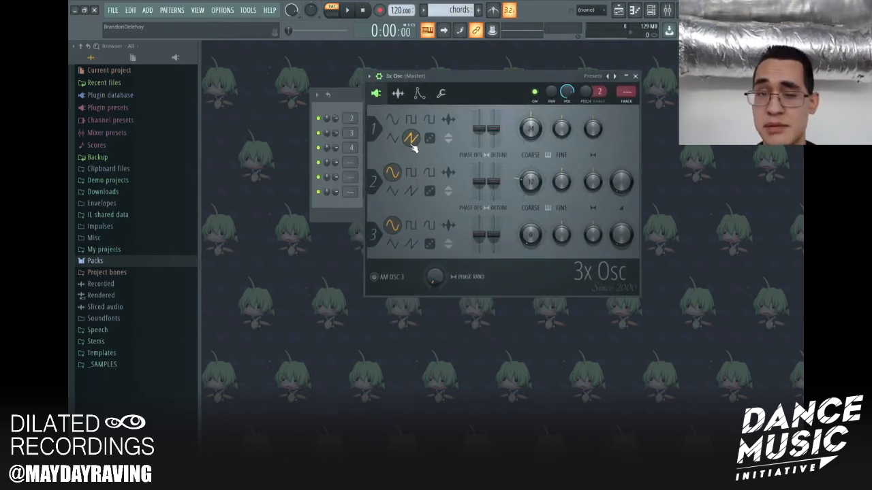
{"action": "key", "text": "q"}
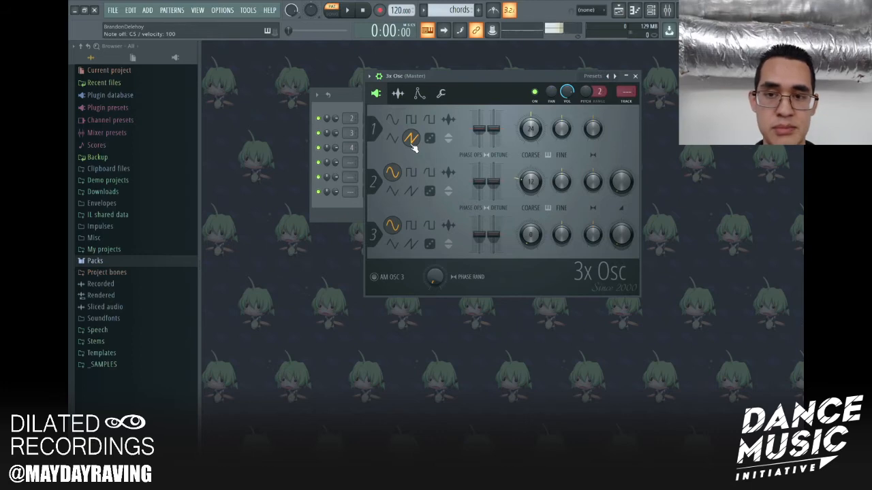
Step: Close the 3x Osc window and open the piano roll for the 3x Osc channel
{"action": "left_click_drag", "start_coordinate": [507, 74], "coordinate": [538, 152]}
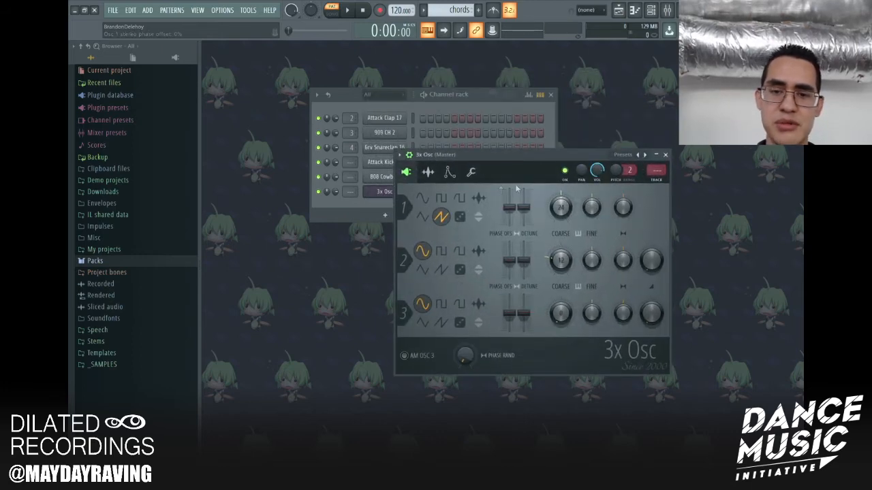
{"action": "left_click", "coordinate": [665, 154]}
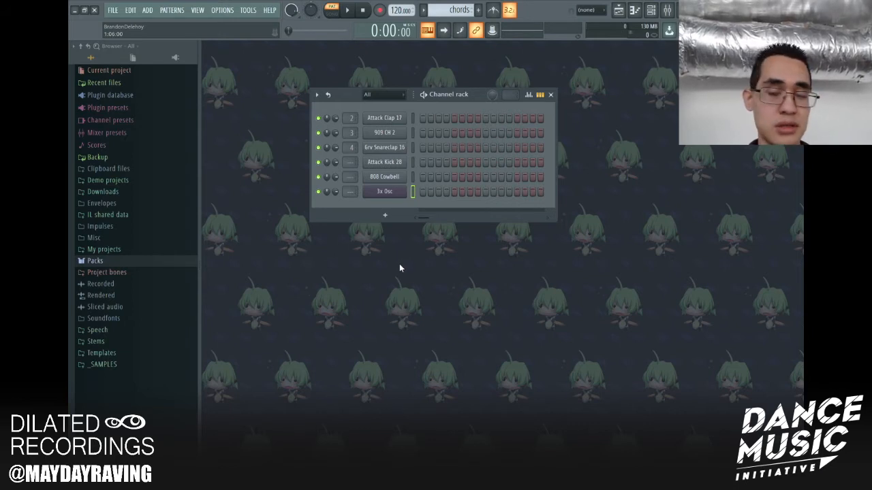
{"action": "right_click", "coordinate": [388, 194]}
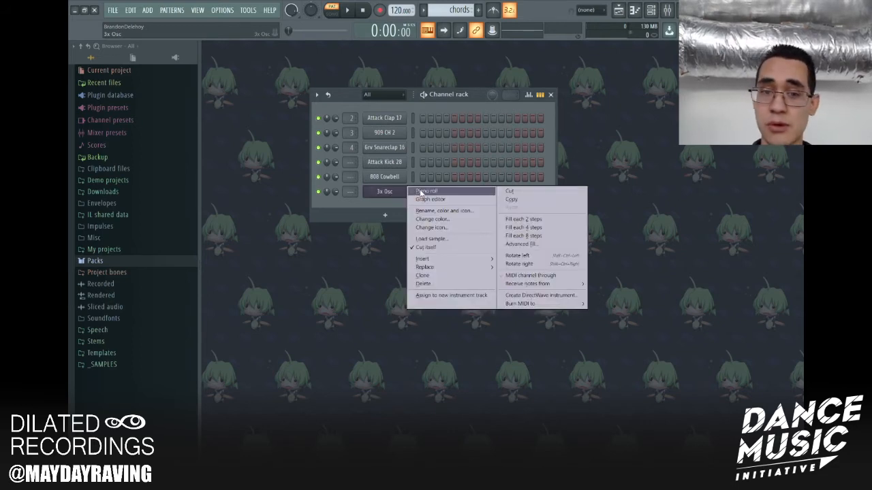
{"action": "left_click", "coordinate": [421, 193]}
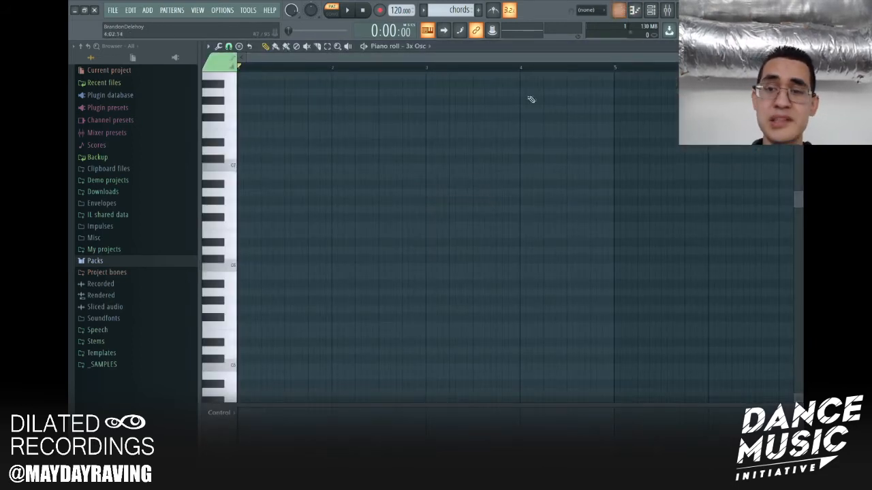
Step: Place a C5 note at the very start of bar 1 in the 3x Osc piano roll
{"action": "scroll", "coordinate": [623, 61], "scroll_direction": "down", "scroll_amount": 3}
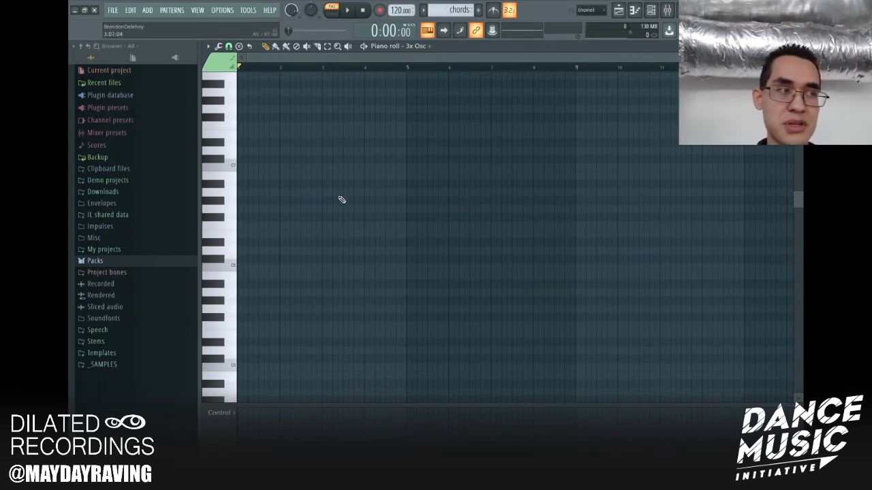
{"action": "scroll", "coordinate": [316, 236], "scroll_direction": "down", "scroll_amount": 2}
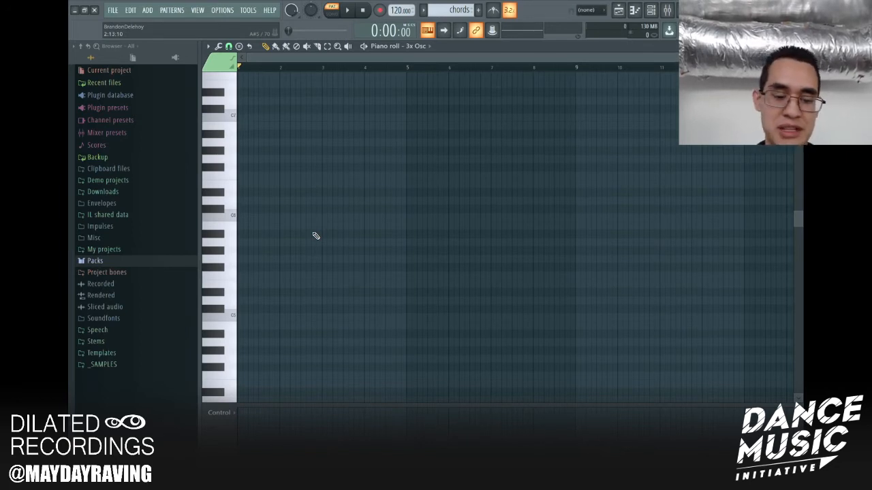
{"action": "scroll", "coordinate": [282, 249], "scroll_direction": "up", "scroll_amount": 2}
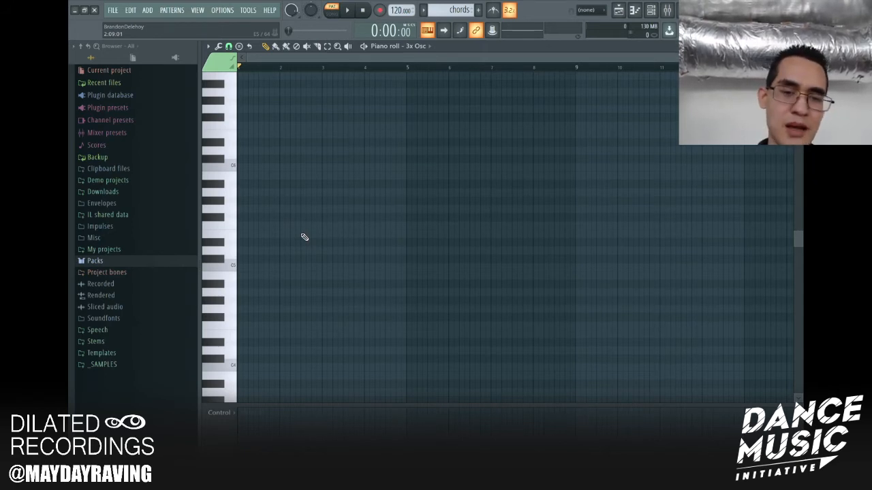
{"action": "left_click", "coordinate": [244, 268]}
Step: Select bars 1 to 4 on the piano roll timeline, view the 3x Osc channel in the channel rack, and clear the selection
{"action": "scroll", "coordinate": [474, 69], "scroll_direction": "up", "scroll_amount": 4}
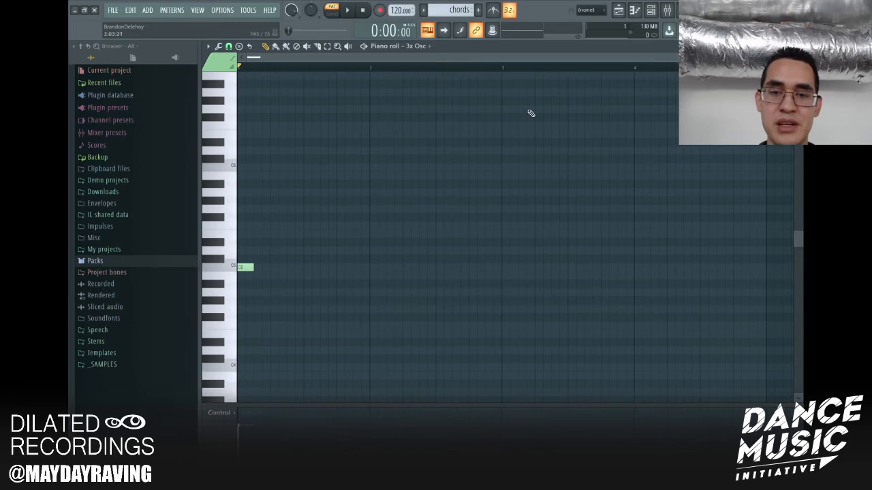
{"action": "scroll", "coordinate": [563, 63], "scroll_direction": "down", "scroll_amount": 5}
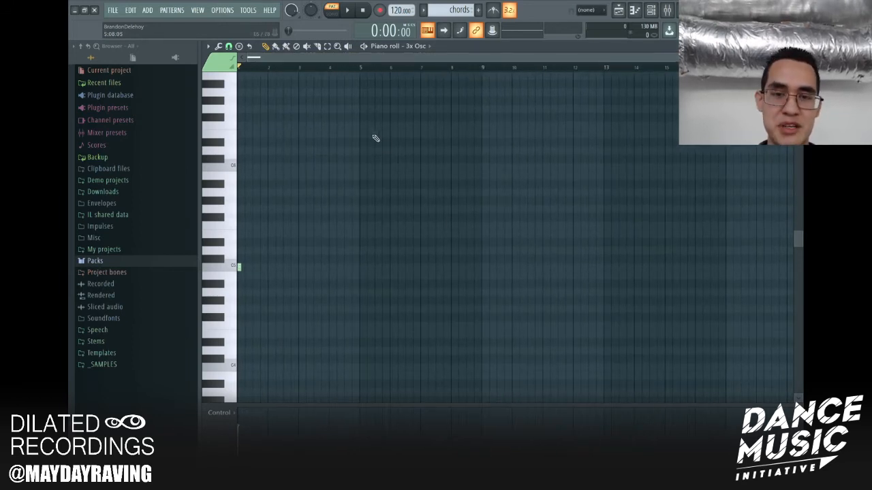
{"action": "scroll", "coordinate": [359, 65], "scroll_direction": "up", "scroll_amount": 2}
{"action": "left_click_drag", "start_coordinate": [237, 66], "coordinate": [405, 82]}
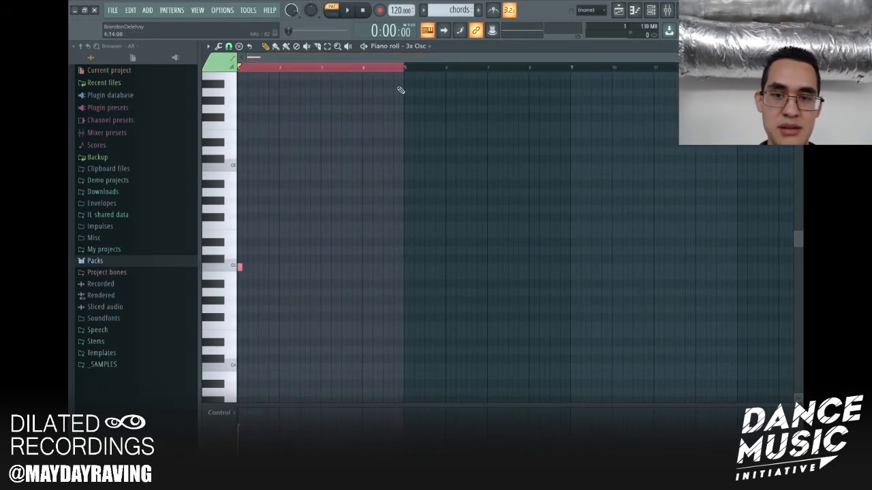
{"action": "left_click", "coordinate": [650, 10]}
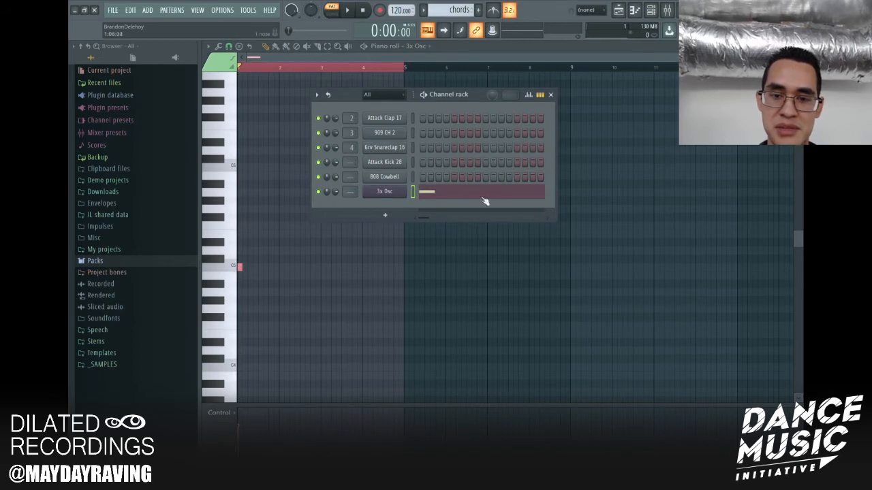
{"action": "left_click", "coordinate": [424, 253]}
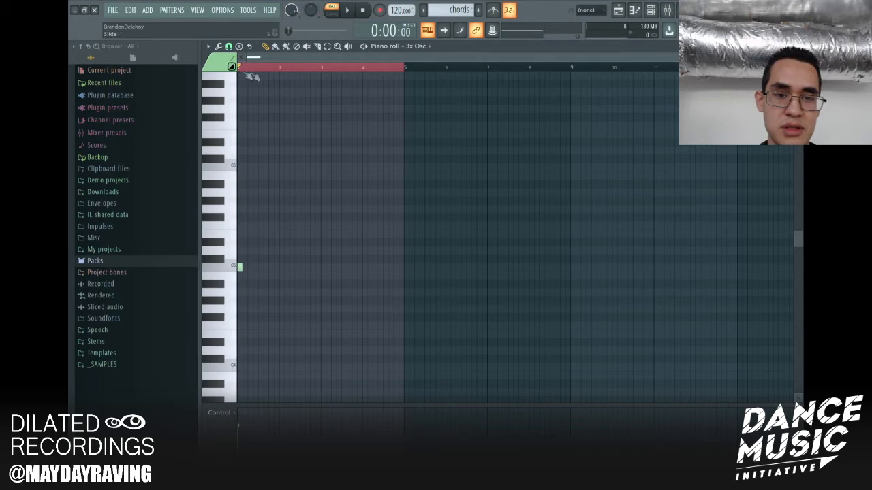
{"action": "left_click", "coordinate": [303, 68]}
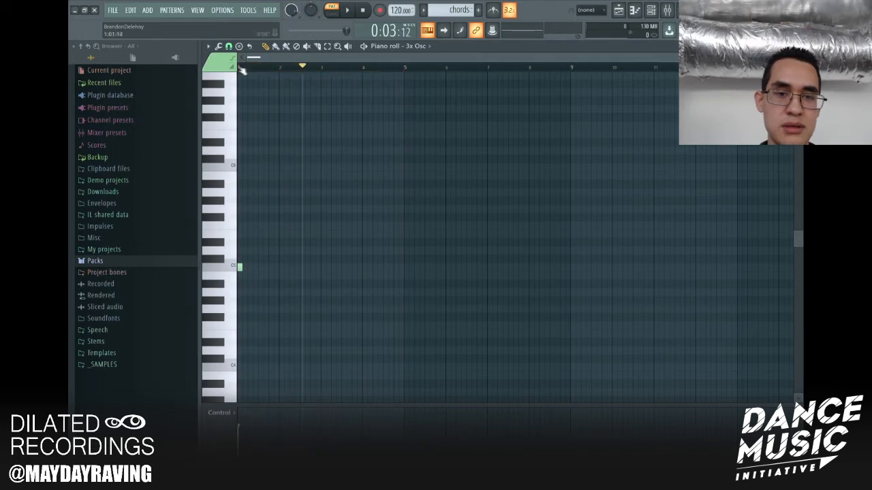
Step: Select the timeline range from 1:02:00 to 3:07:00, compare it with the channel rack, and clear the selection
{"action": "left_click_drag", "start_coordinate": [239, 65], "coordinate": [336, 62]}
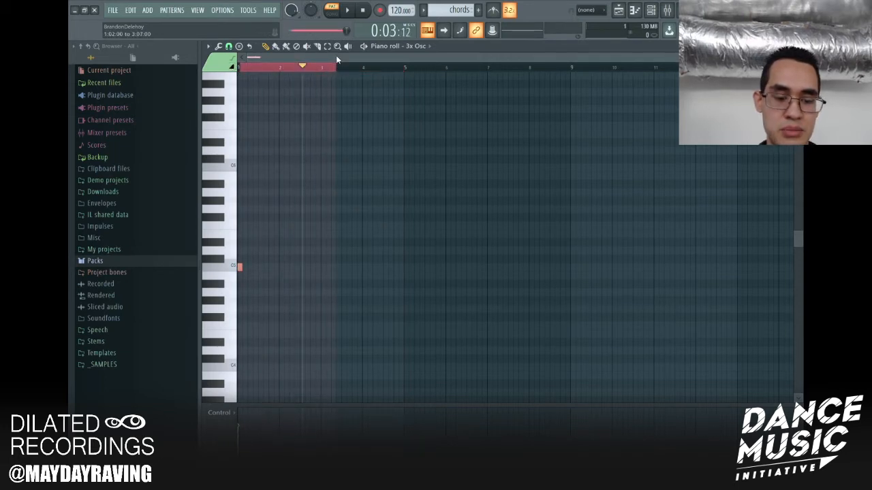
{"action": "key", "text": "F6"}
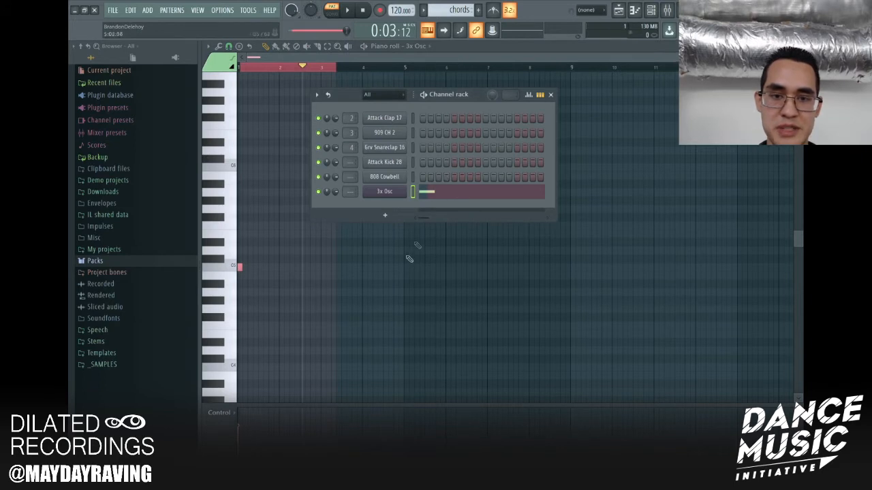
{"action": "key", "text": "F6"}
{"action": "right_click", "coordinate": [332, 68]}
{"action": "scroll", "coordinate": [346, 59], "scroll_direction": "up", "scroll_amount": 2}
{"action": "scroll", "coordinate": [351, 61], "scroll_direction": "up", "scroll_amount": 3}
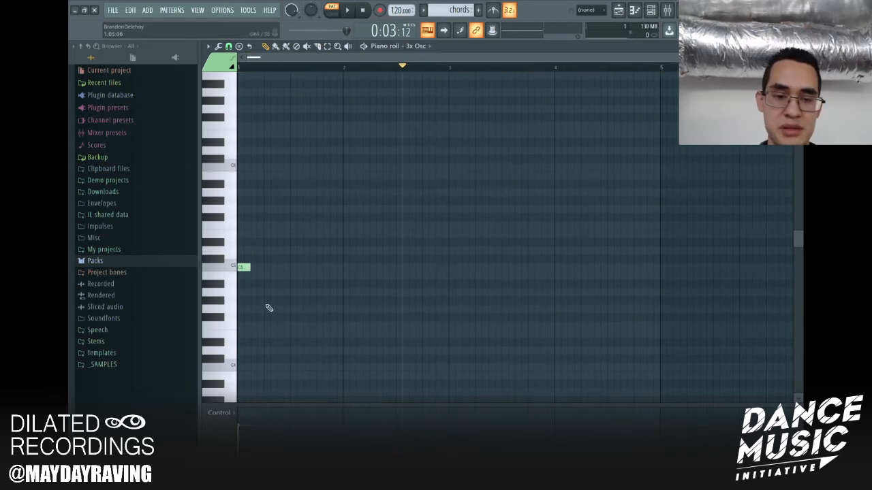
Step: Play the chords pattern from the start to hear the C5 note, and stop playback
{"action": "left_click", "coordinate": [362, 12]}
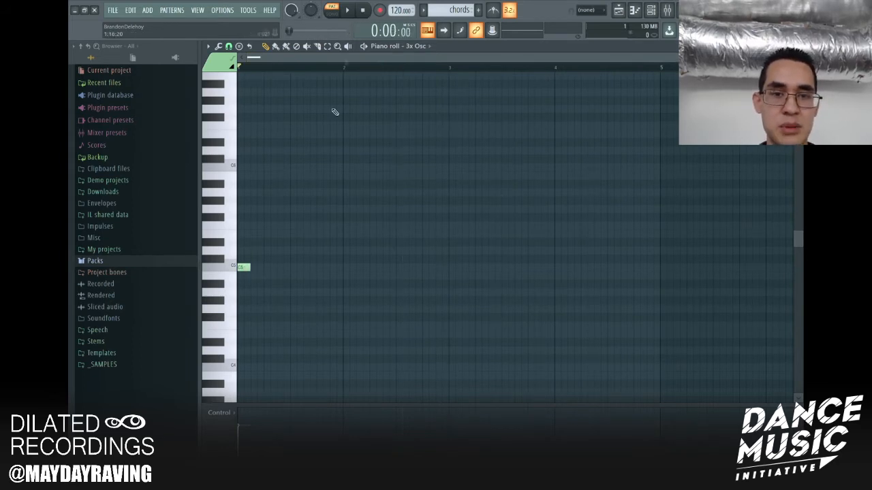
{"action": "key", "text": "space"}
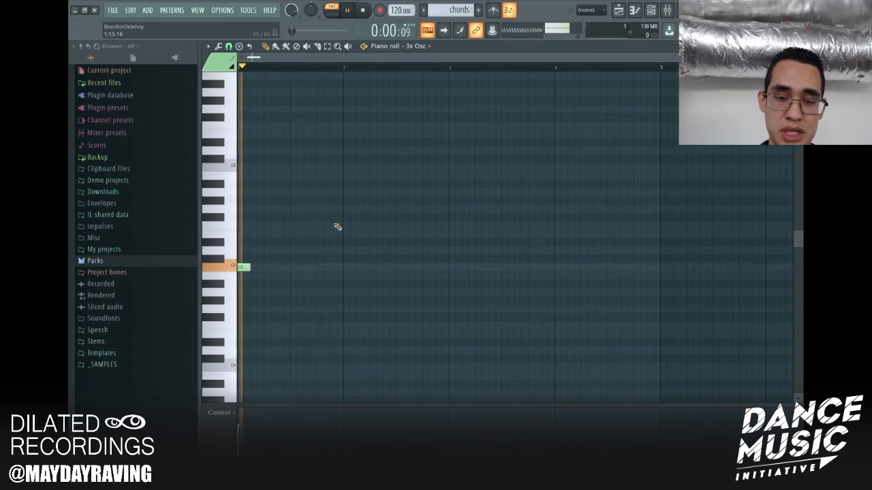
{"action": "key", "text": "space"}
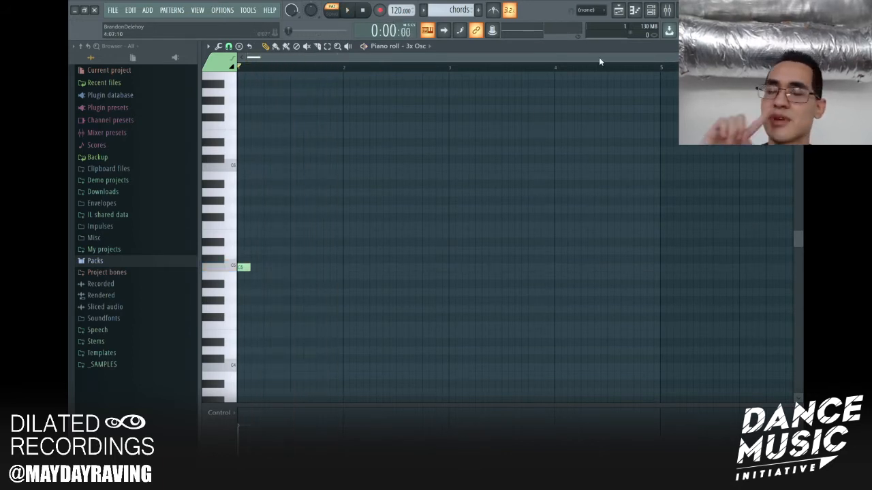
Step: Select bar 1 on the piano roll timeline and compare it with the 3x Osc row in the channel rack
{"action": "left_click_drag", "start_coordinate": [746, 58], "coordinate": [436, 58]}
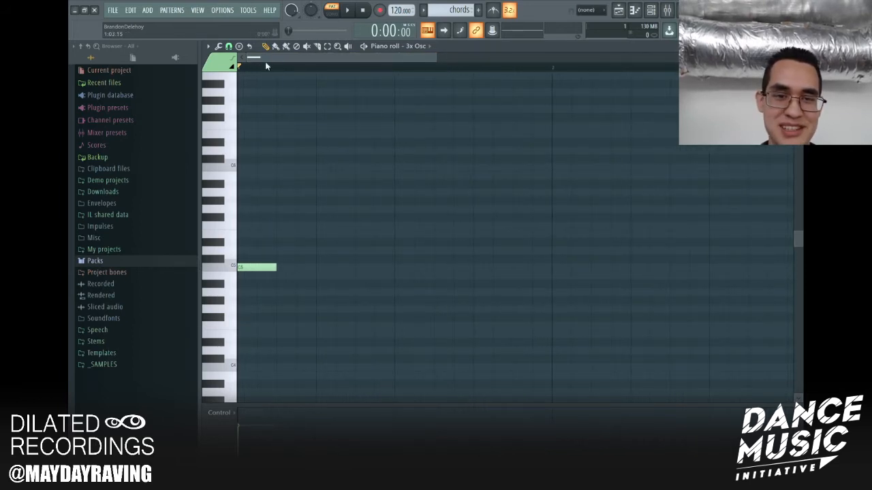
{"action": "left_click_drag", "start_coordinate": [245, 68], "coordinate": [552, 68]}
{"action": "key", "text": "F6"}
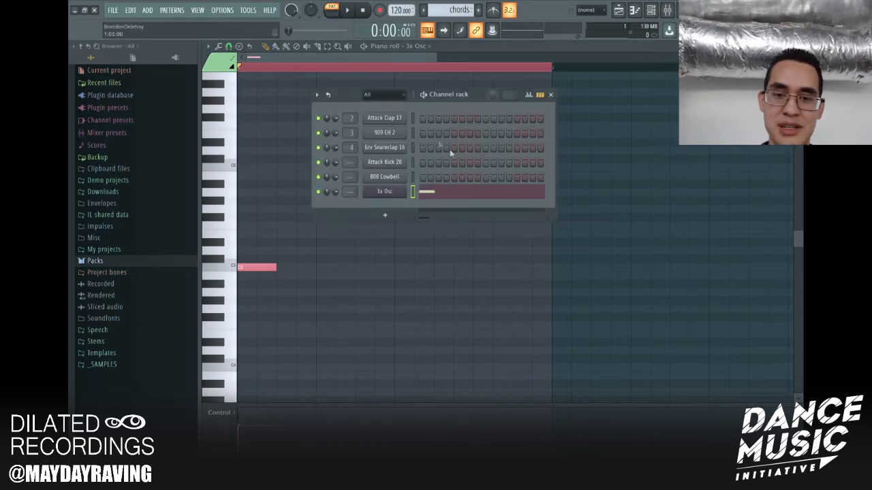
{"action": "left_click", "coordinate": [409, 297]}
Step: Replace the C5 note at the start of bar 1 with a one-step C5, and add C5 notes on steps 4 and 7
{"action": "right_click", "coordinate": [262, 267]}
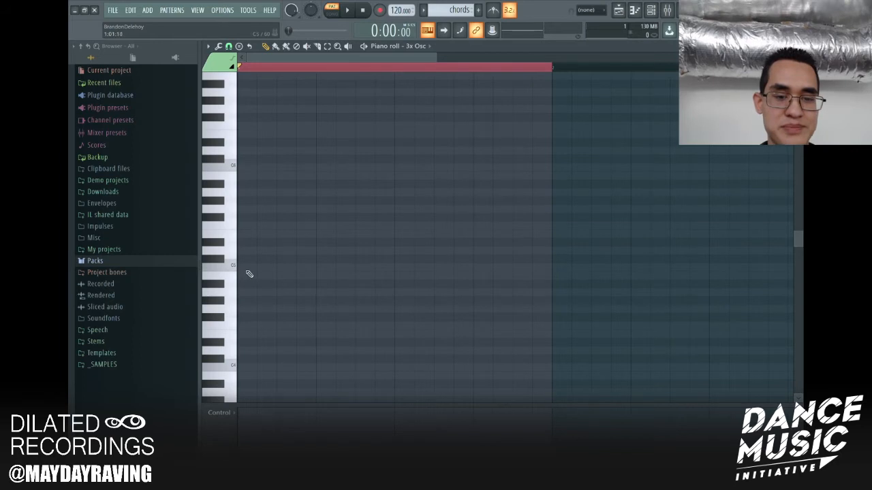
{"action": "left_click", "coordinate": [250, 268]}
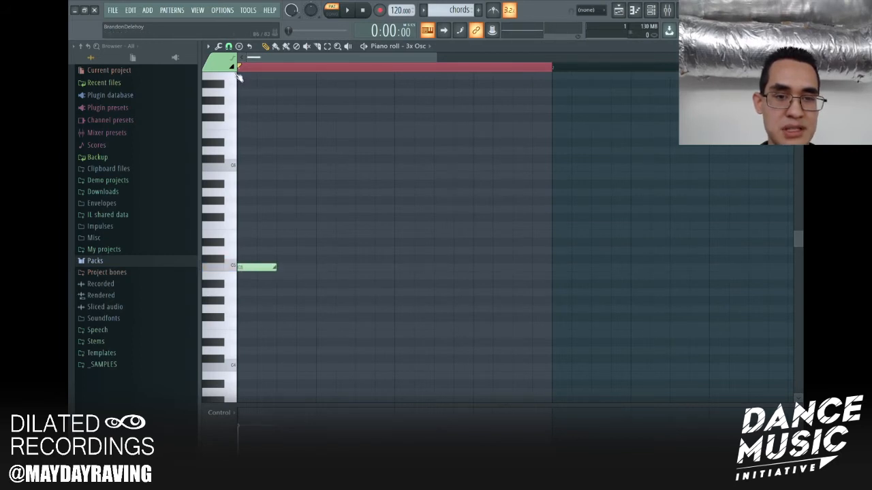
{"action": "left_click", "coordinate": [223, 276]}
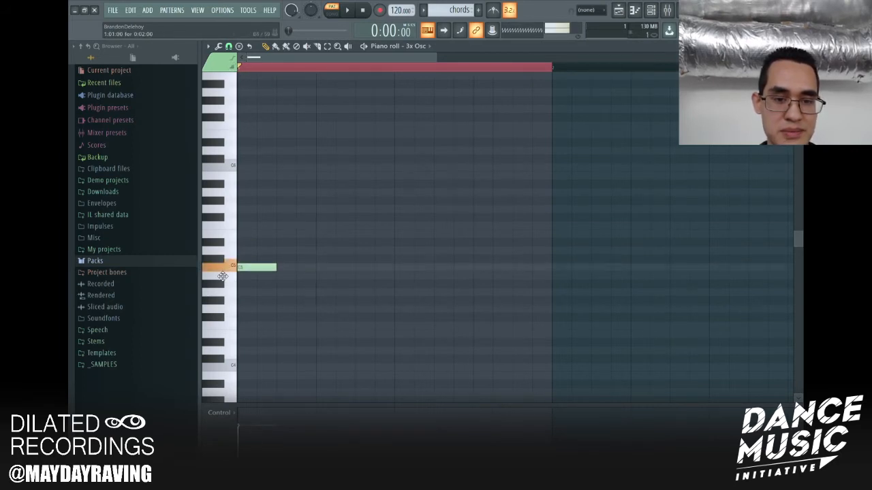
{"action": "left_click_drag", "start_coordinate": [275, 268], "coordinate": [257, 267]}
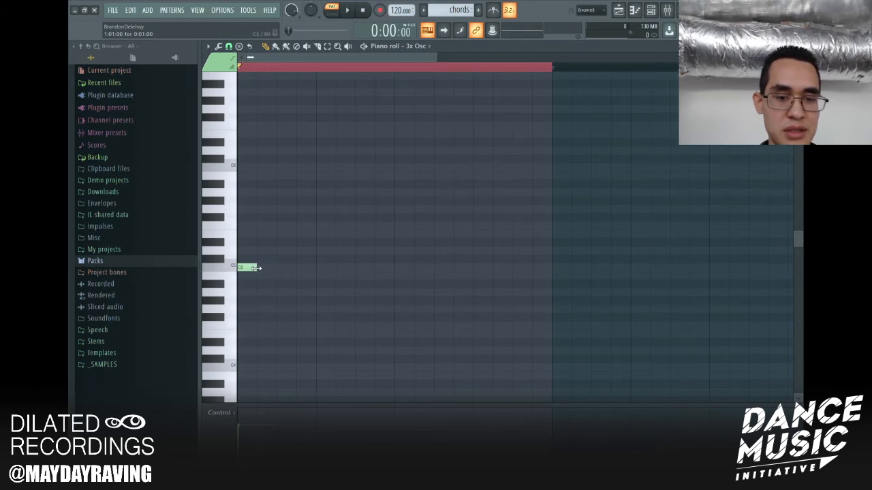
{"action": "left_click", "coordinate": [308, 268]}
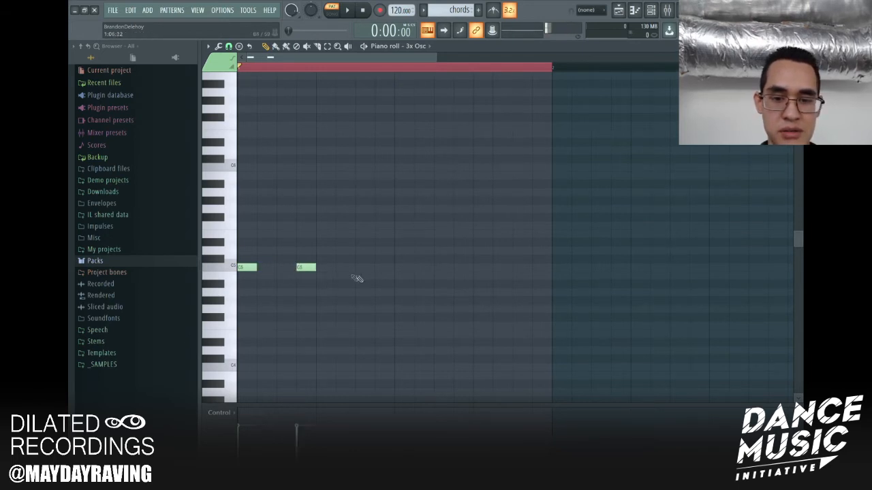
{"action": "left_click", "coordinate": [364, 268]}
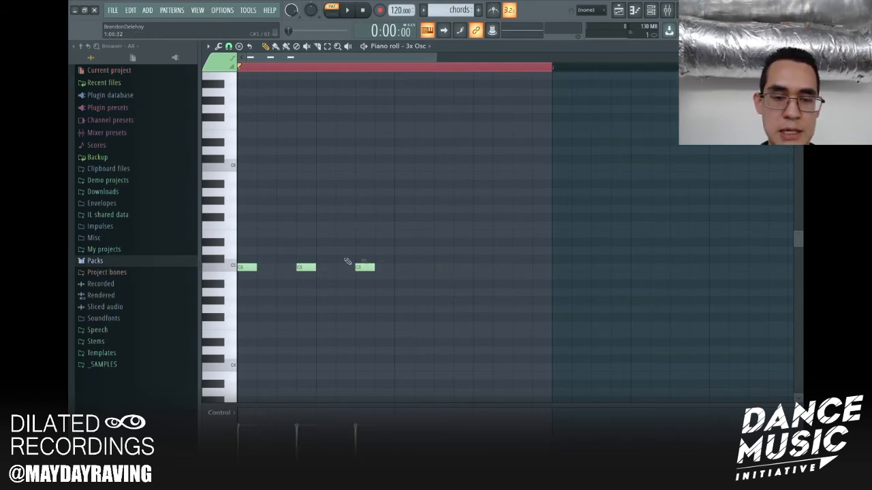
Step: Stack D#5 and G5 notes above each of the three C5 notes to form three chords
{"action": "left_click", "coordinate": [249, 242]}
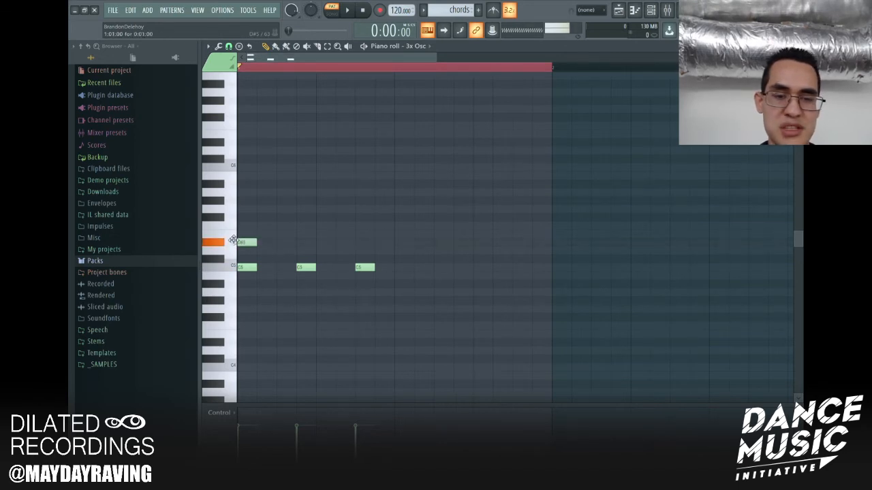
{"action": "left_click", "coordinate": [306, 243]}
{"action": "left_click", "coordinate": [355, 243]}
{"action": "left_click", "coordinate": [251, 209]}
{"action": "left_click", "coordinate": [308, 209]}
{"action": "left_click", "coordinate": [361, 210]}
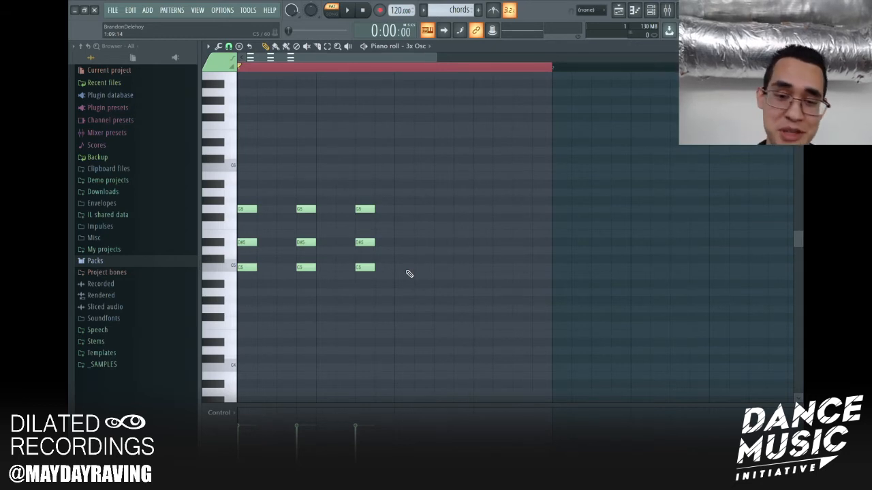
{"action": "left_click", "coordinate": [240, 301]}
{"action": "mouse_move", "coordinate": [243, 301]}
{"action": "left_mouse_down"}
{"action": "mouse_move", "coordinate": [240, 330]}
{"action": "mouse_move", "coordinate": [243, 301]}
{"action": "left_mouse_up"}
{"action": "right_click", "coordinate": [247, 301]}
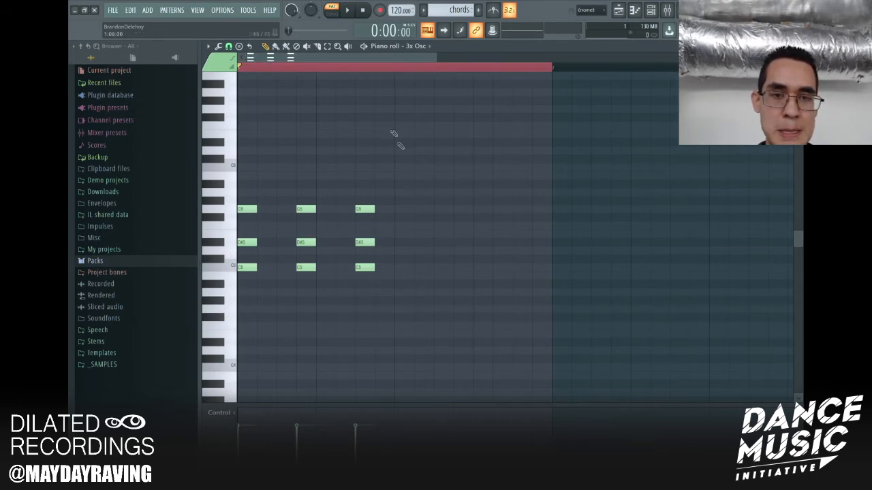
Step: Play the chords pattern, select the C5, D#5 and G5 notes of the third chord, and stop playback
{"action": "left_click", "coordinate": [352, 45]}
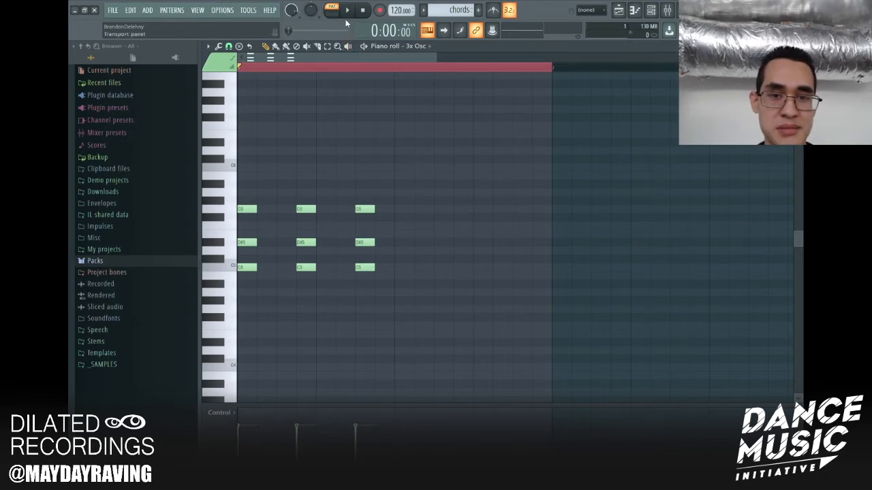
{"action": "left_click_drag", "start_coordinate": [387, 179], "coordinate": [346, 287]}
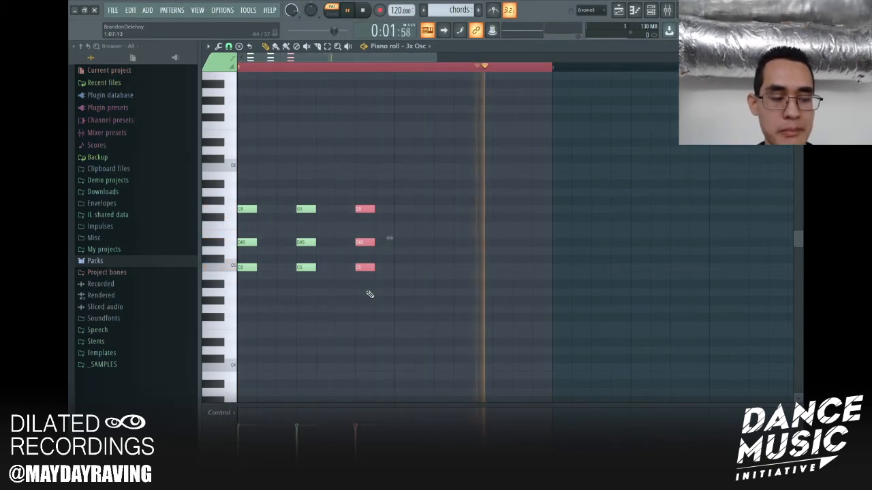
{"action": "key", "text": "space"}
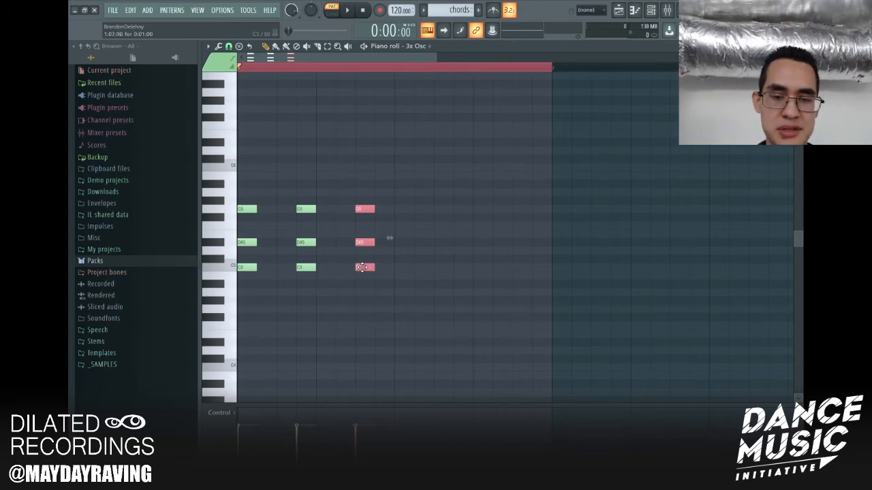
Step: Move the third chord one step later to step 8 of bar 1 and audition the pattern
{"action": "left_click_drag", "start_coordinate": [369, 268], "coordinate": [388, 267]}
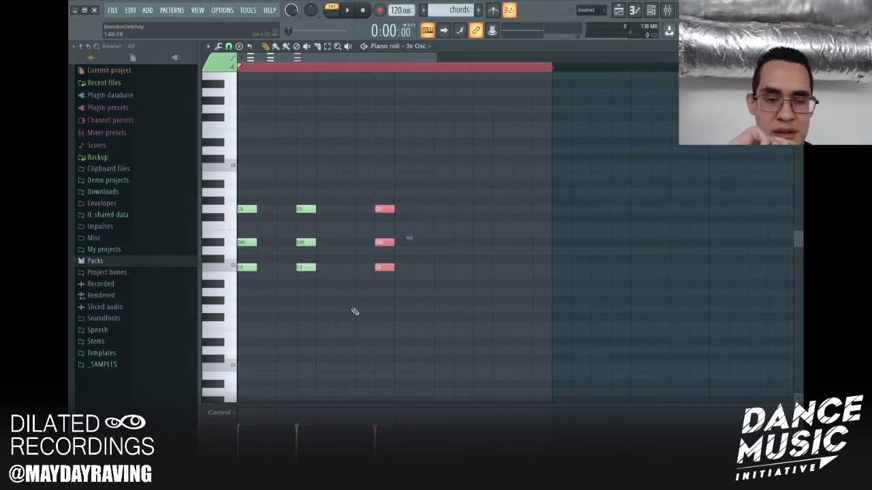
{"action": "key", "text": "space"}
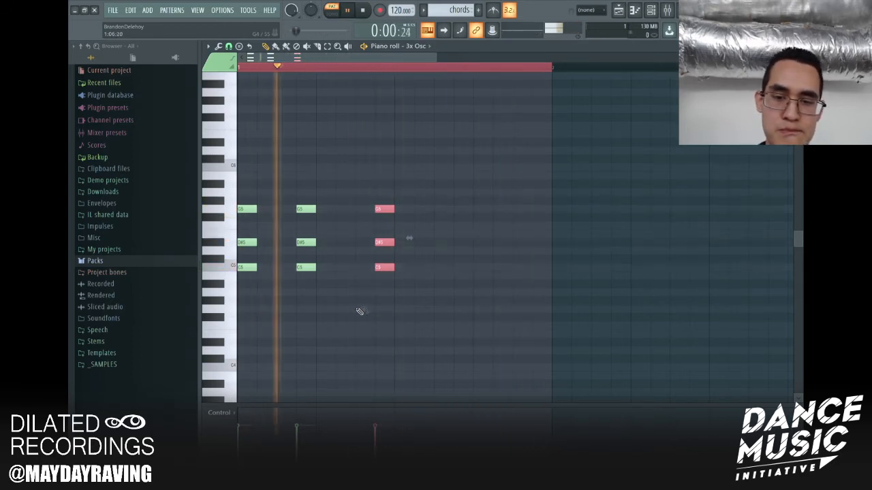
{"action": "key", "text": "space"}
Step: Move the third chord to step 11 of bar 1, play the pattern, and clear the selection
{"action": "left_click_drag", "start_coordinate": [385, 271], "coordinate": [445, 270]}
{"action": "key", "text": "space"}
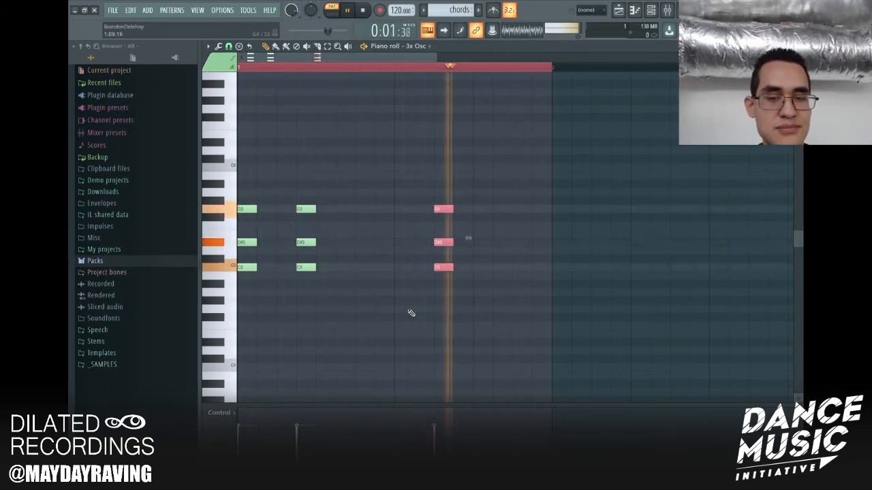
{"action": "key", "text": "space"}
{"action": "left_click", "coordinate": [390, 326], "text": "ctrl"}
Step: View the chords in the channel rack, and move the third chord to step 3 of bar 2 in the piano roll
{"action": "key", "text": "Escape"}
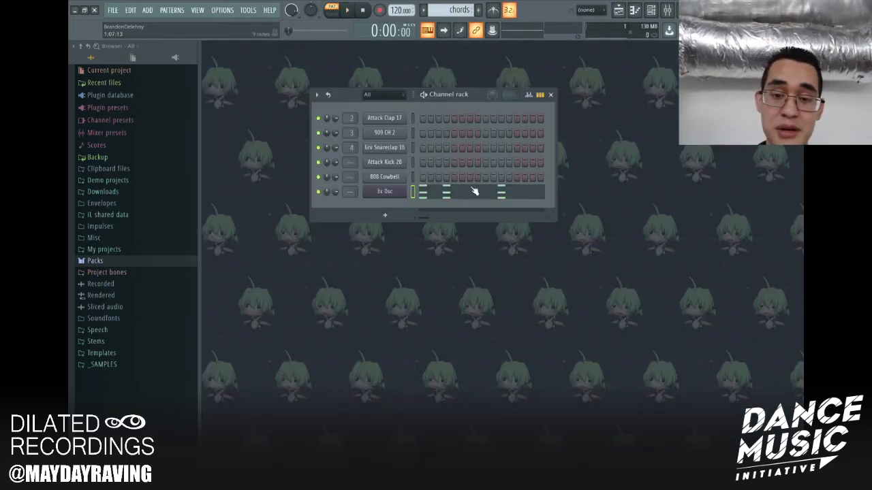
{"action": "left_click", "coordinate": [441, 198]}
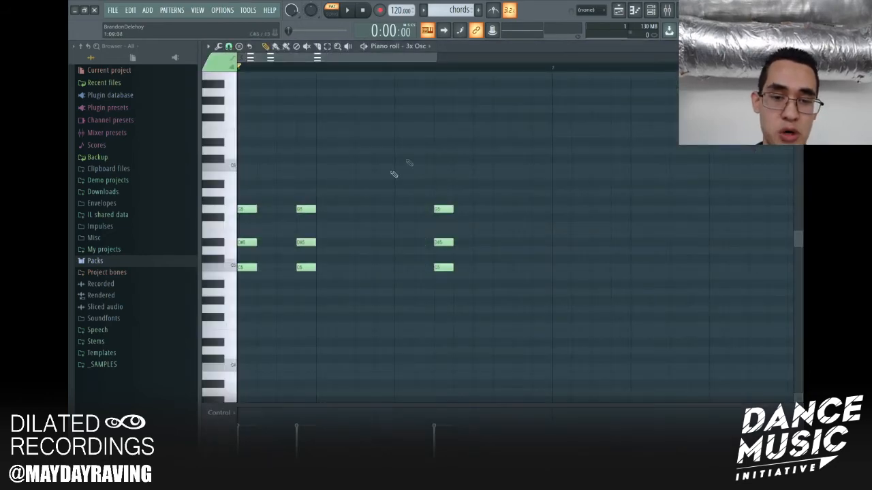
{"action": "left_click_drag", "start_coordinate": [436, 199], "coordinate": [451, 275]}
{"action": "left_click_drag", "start_coordinate": [445, 267], "coordinate": [600, 266]}
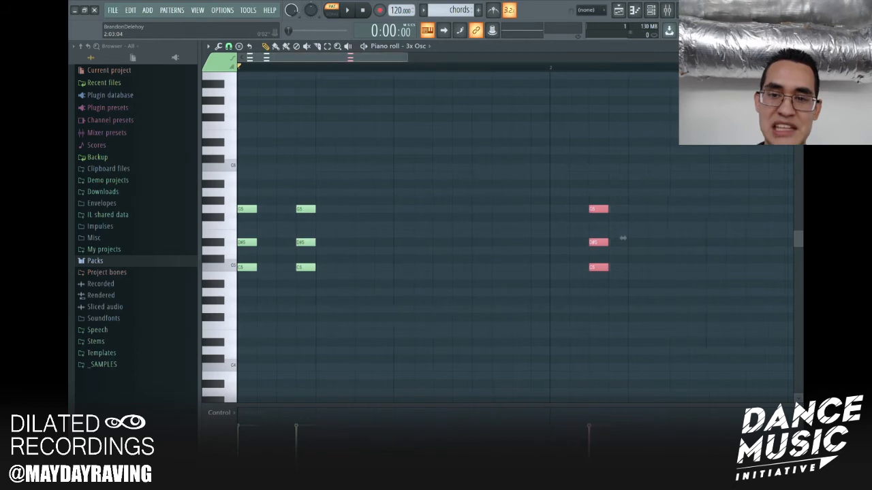
Step: Place four test notes in the empty area of the piano roll after the chords and delete them again
{"action": "scroll", "coordinate": [598, 58], "scroll_direction": "down", "scroll_amount": 3}
{"action": "left_click", "coordinate": [352, 209]}
{"action": "left_click", "coordinate": [428, 167]}
{"action": "left_click", "coordinate": [460, 192]}
{"action": "left_click", "coordinate": [517, 142]}
{"action": "right_click", "coordinate": [517, 141]}
{"action": "right_click", "coordinate": [460, 192]}
{"action": "right_click", "coordinate": [428, 168]}
{"action": "right_click", "coordinate": [353, 208]}
{"action": "scroll", "coordinate": [475, 67], "scroll_direction": "up", "scroll_amount": 3}
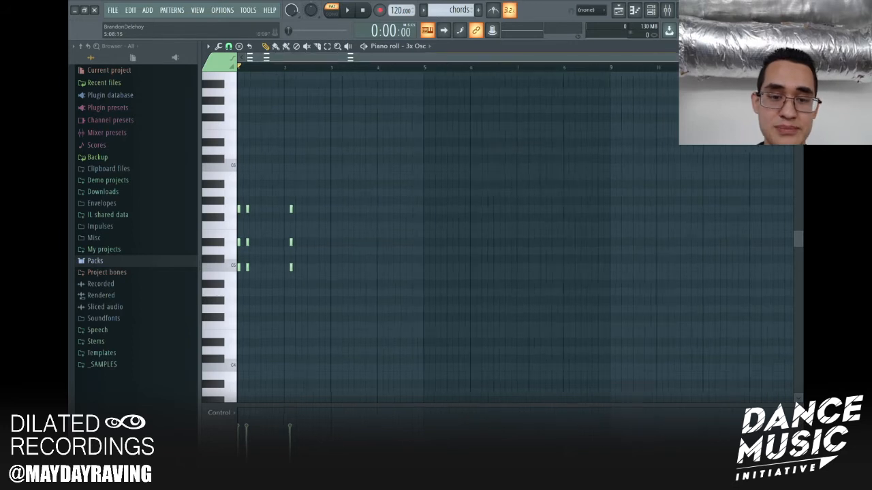
{"action": "left_click_drag", "start_coordinate": [512, 123], "coordinate": [74, 375]}
{"action": "left_click", "coordinate": [553, 264], "text": "ctrl"}
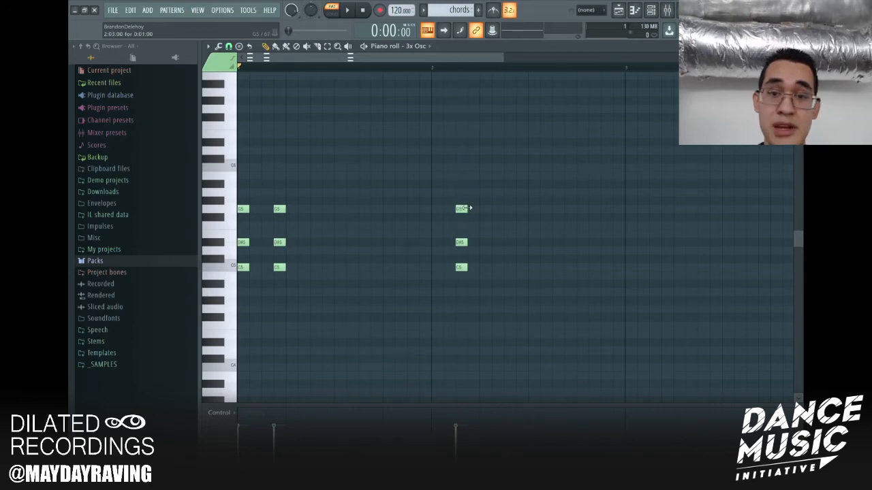
{"action": "left_click_drag", "start_coordinate": [475, 211], "coordinate": [463, 224]}
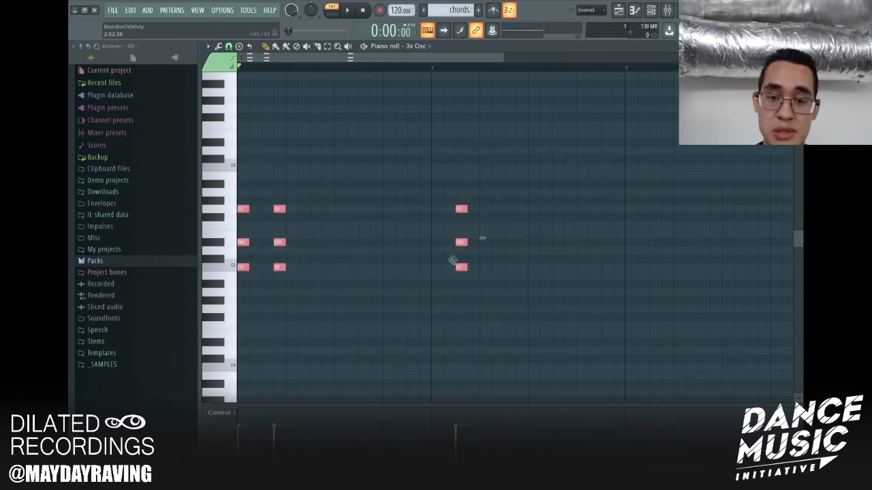
{"action": "left_click_drag", "start_coordinate": [467, 208], "coordinate": [479, 238]}
{"action": "left_click", "coordinate": [523, 227]}
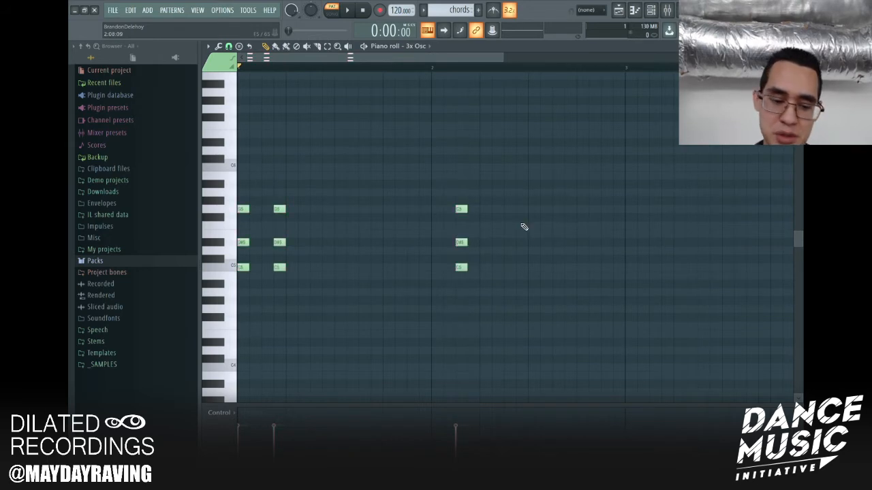
{"action": "left_click_drag", "start_coordinate": [555, 156], "coordinate": [281, 232]}
{"action": "left_click", "coordinate": [341, 242]}
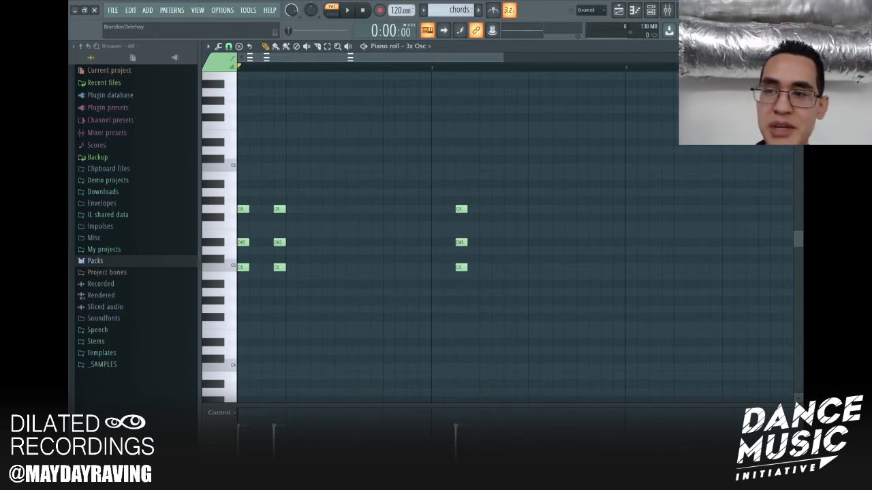
Step: Check the 3x Osc row in the channel rack, and move the third chord back to step 11 of bar 1
{"action": "left_click", "coordinate": [796, 46]}
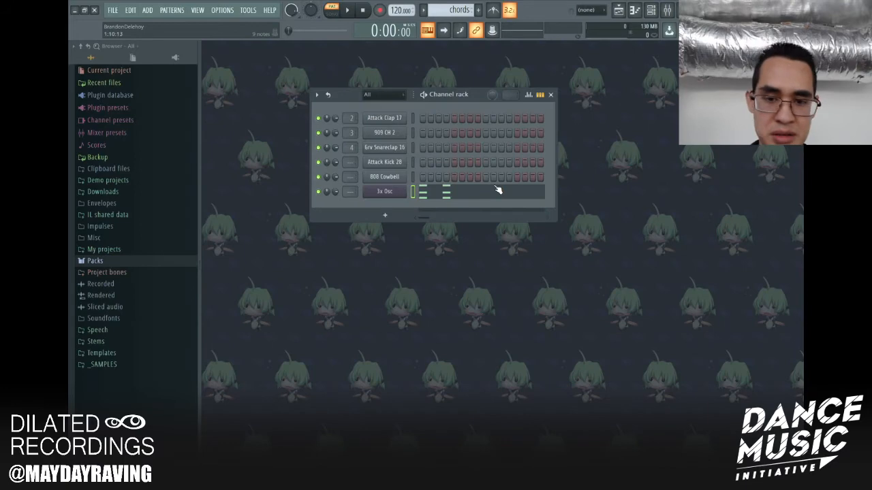
{"action": "left_click", "coordinate": [497, 190]}
{"action": "left_click_drag", "start_coordinate": [444, 181], "coordinate": [370, 270]}
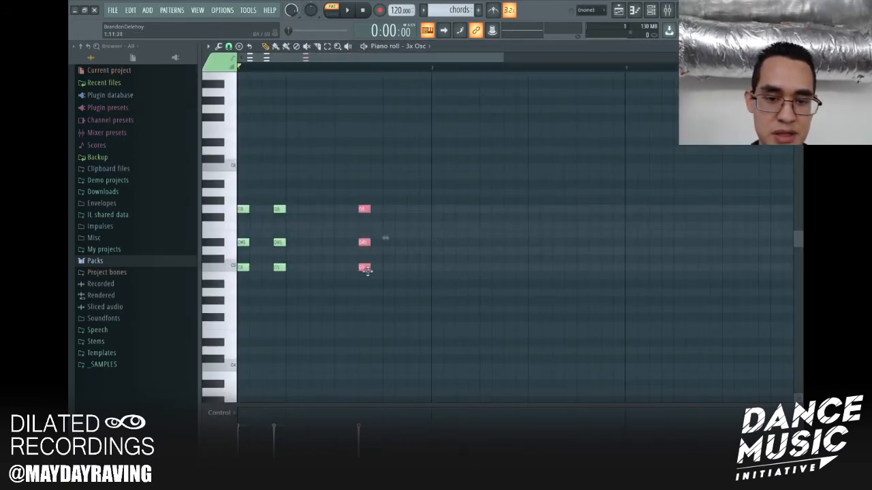
{"action": "left_click", "coordinate": [440, 322], "text": "ctrl"}
{"action": "key", "text": "Escape"}
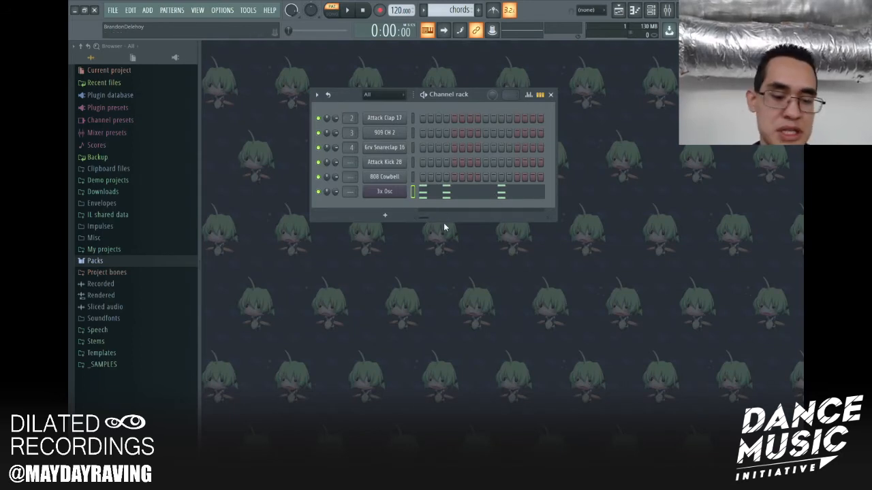
Step: Switch to the presentation and advance to the slide "1c. The Channel Rack: Final words"
{"action": "key", "text": "alt+Tab"}
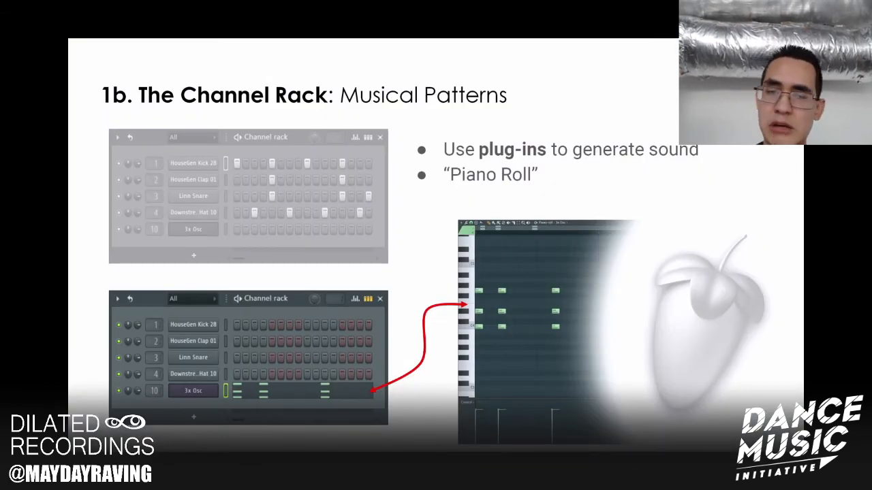
{"action": "key", "text": "Right"}
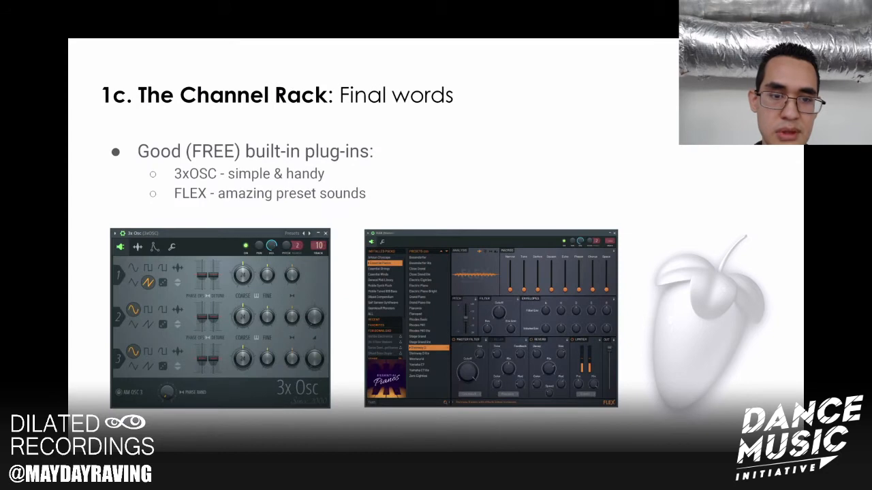
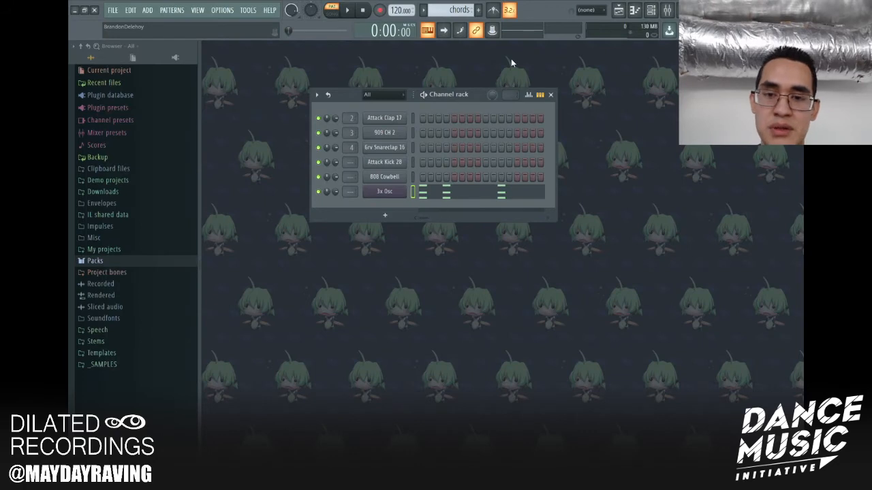
Step: Reposition the Channel rack window slightly up and to the left within the FL Studio workspace
{"action": "left_click_drag", "start_coordinate": [476, 96], "coordinate": [459, 89]}
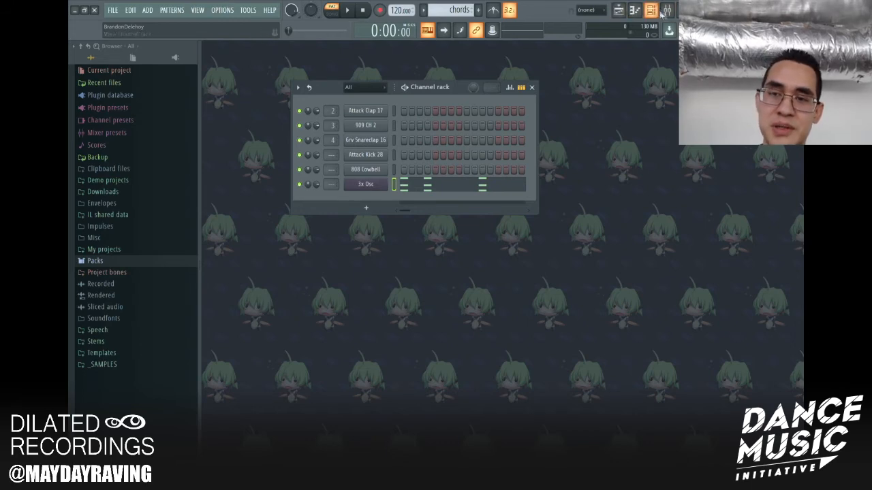
Step: Open the Playlist and zoom out over its timeline to survey the empty arrangement
{"action": "left_click", "coordinate": [618, 9]}
{"action": "left_click", "coordinate": [619, 9]}
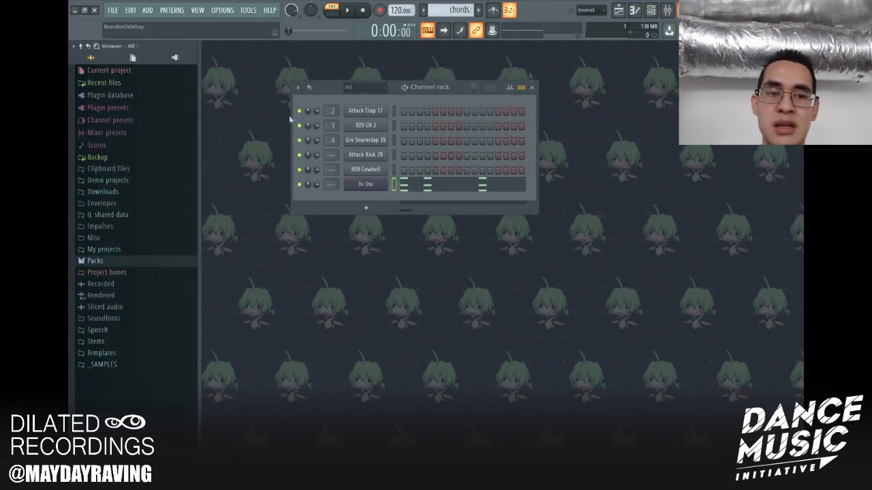
{"action": "left_click", "coordinate": [618, 10]}
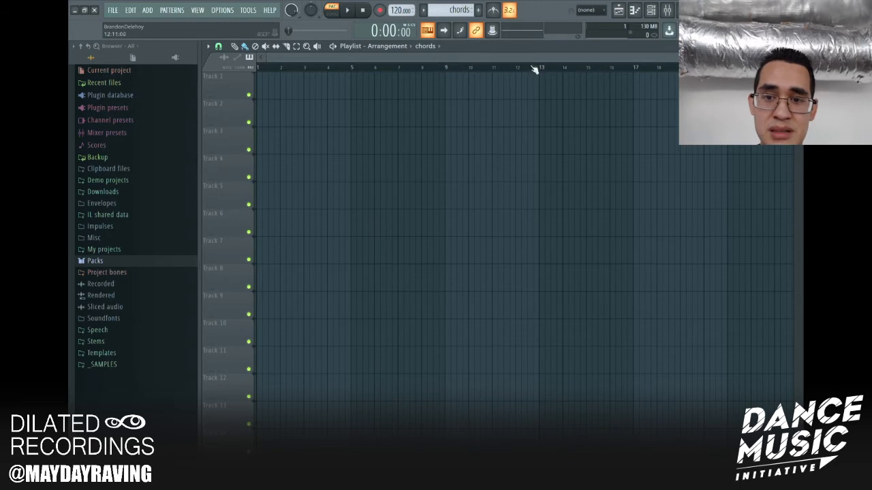
{"action": "scroll", "coordinate": [534, 68], "scroll_direction": "down", "scroll_amount": 1}
{"action": "scroll", "coordinate": [525, 66], "scroll_direction": "down", "scroll_amount": 8}
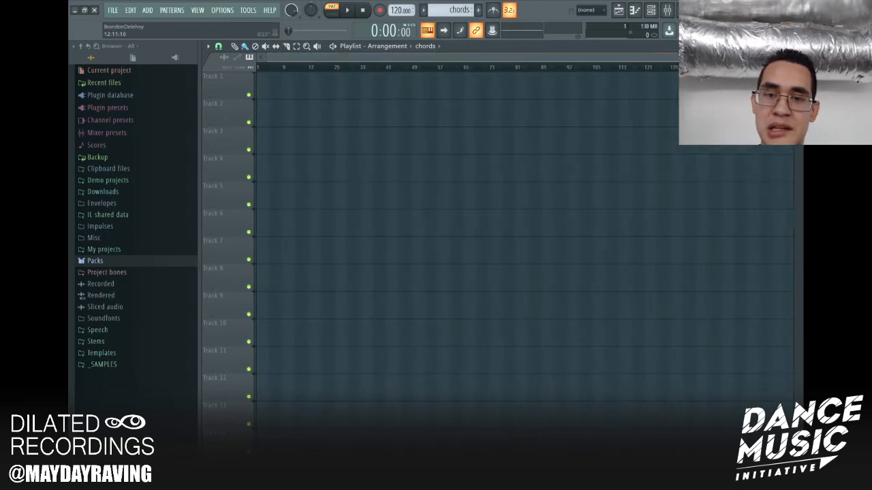
Step: Set playback to song mode and briefly play the empty arrangement
{"action": "left_click", "coordinate": [331, 14]}
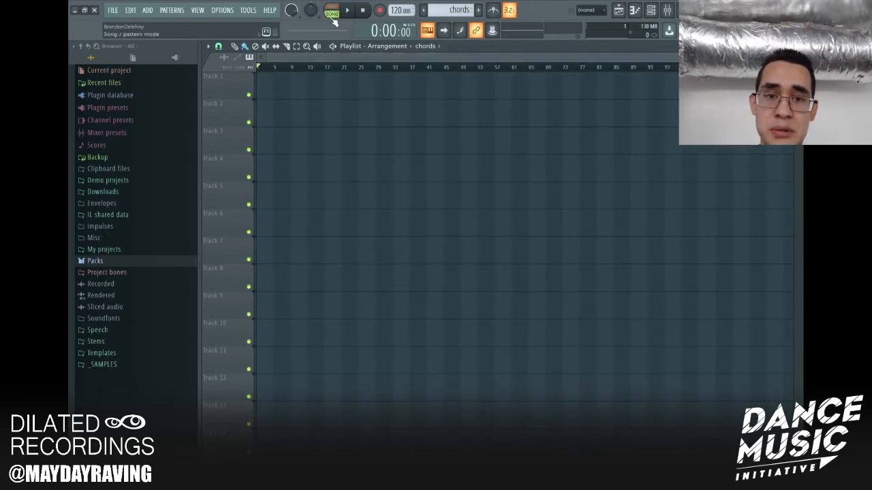
{"action": "left_click", "coordinate": [347, 11]}
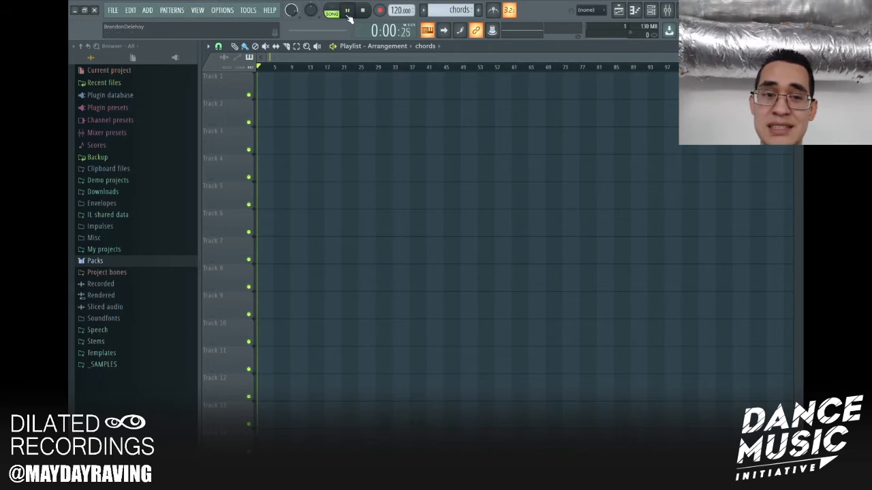
{"action": "left_click", "coordinate": [361, 12]}
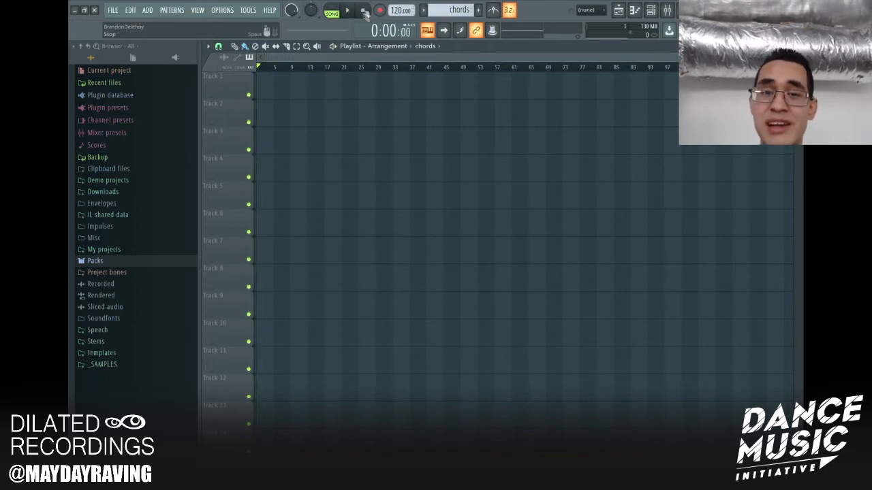
Step: Choose Pattern 1 as the clip source, paint it on Track 1 across bars 1 to 8, and deselect the clips
{"action": "scroll", "coordinate": [398, 60], "scroll_direction": "up", "scroll_amount": 2}
{"action": "scroll", "coordinate": [398, 61], "scroll_direction": "up", "scroll_amount": 1}
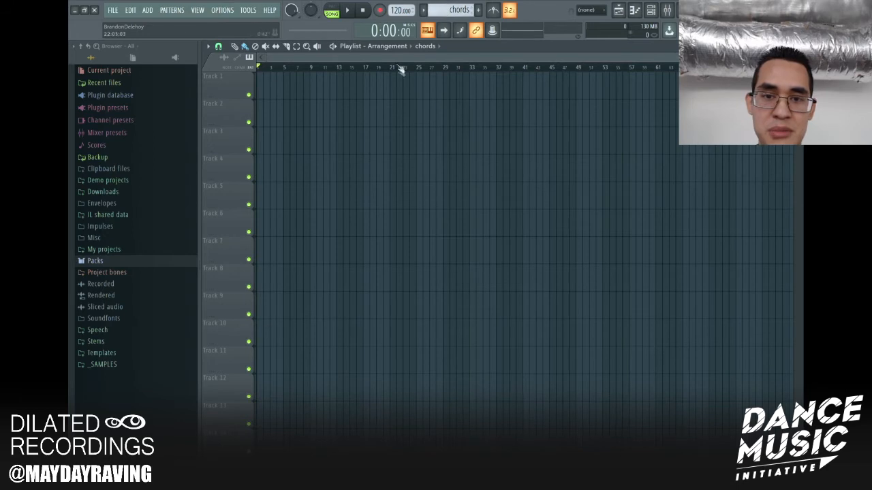
{"action": "scroll", "coordinate": [353, 58], "scroll_direction": "up", "scroll_amount": 3}
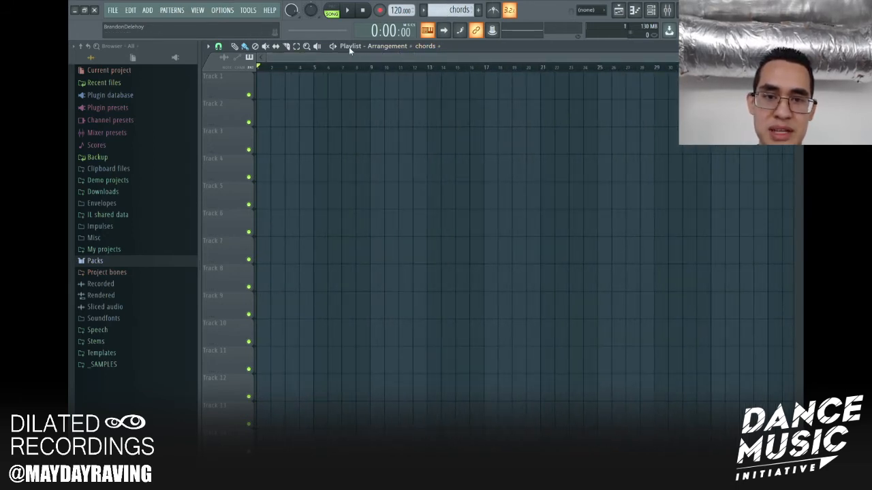
{"action": "left_click", "coordinate": [437, 49]}
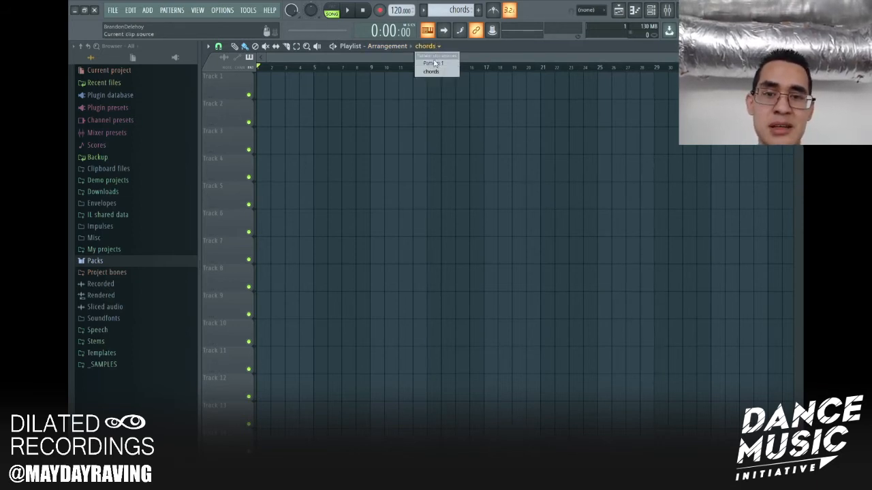
{"action": "left_click", "coordinate": [432, 64]}
{"action": "scroll", "coordinate": [463, 60], "scroll_direction": "up", "scroll_amount": 2}
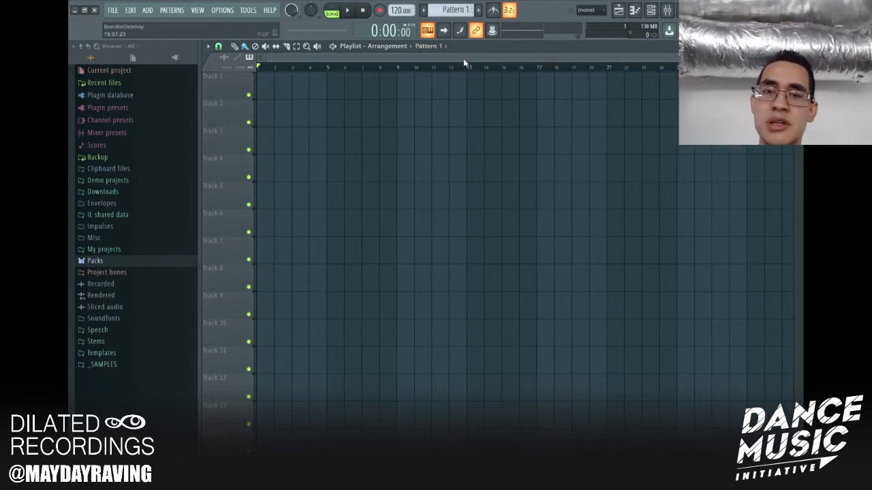
{"action": "scroll", "coordinate": [462, 59], "scroll_direction": "up", "scroll_amount": 3}
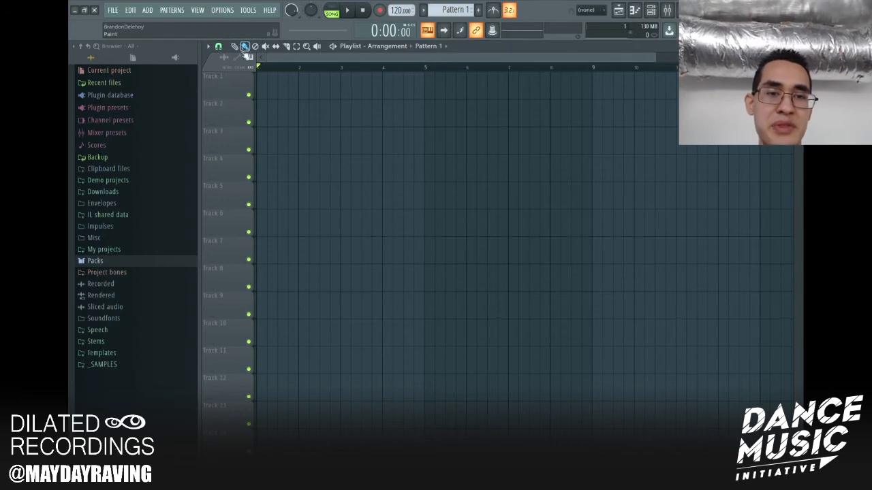
{"action": "scroll", "coordinate": [283, 57], "scroll_direction": "up", "scroll_amount": 2}
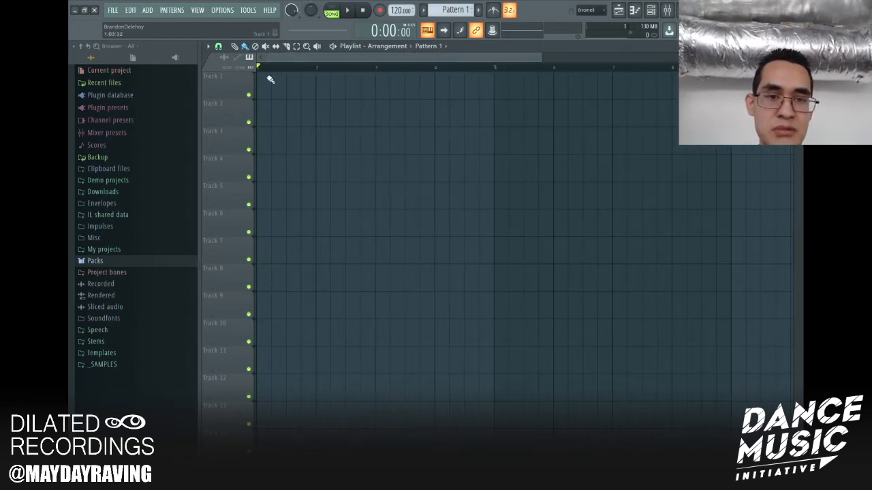
{"action": "mouse_move", "coordinate": [265, 85]}
{"action": "left_mouse_down"}
{"action": "mouse_move", "coordinate": [504, 101]}
{"action": "mouse_move", "coordinate": [648, 89]}
{"action": "left_mouse_up"}
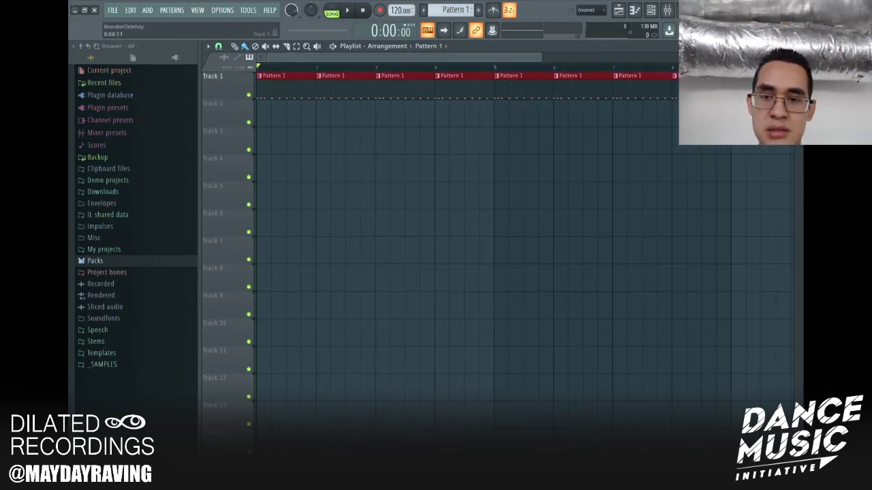
{"action": "key", "text": "ctrl+d"}
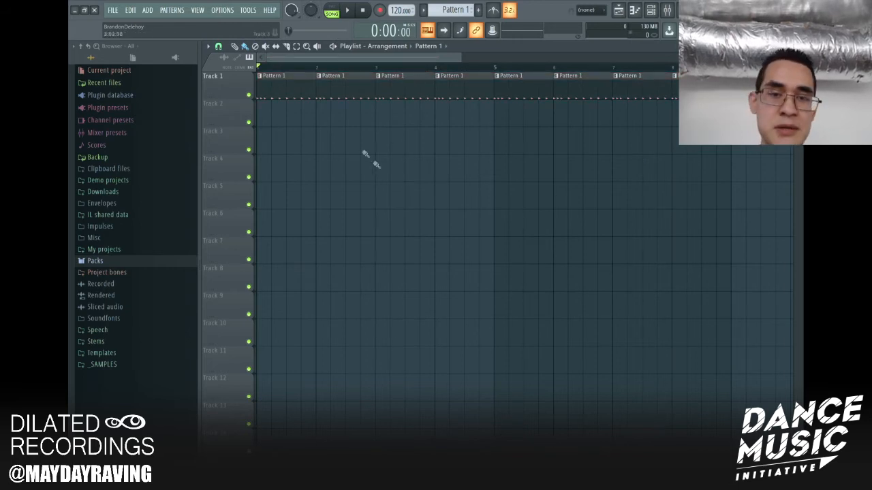
Step: Play the painted Pattern 1 clips from the start of the song twice and stop
{"action": "key", "text": "space"}
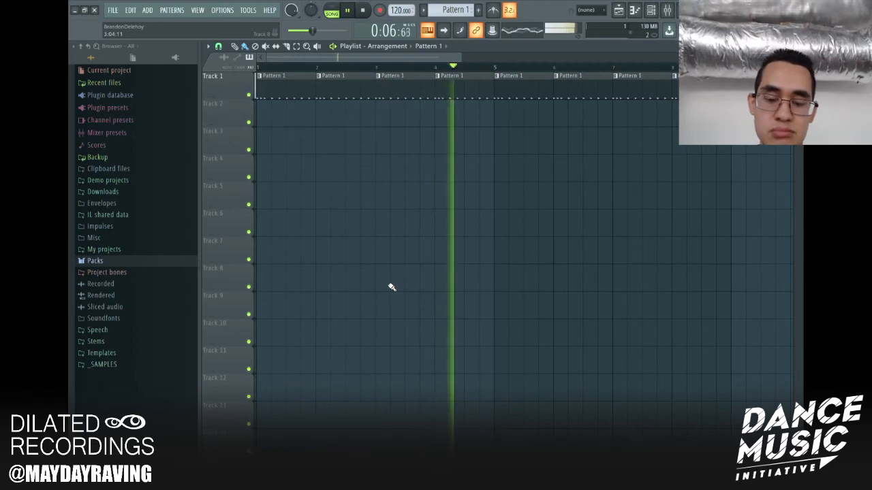
{"action": "key", "text": "space"}
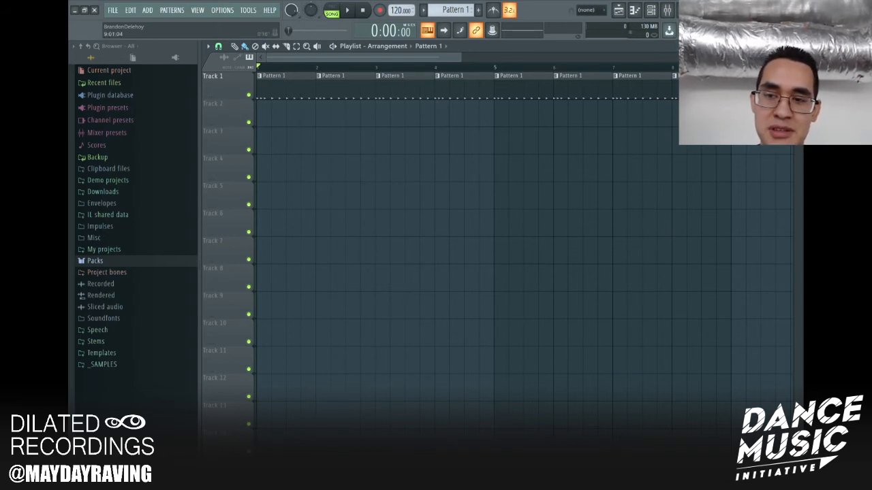
{"action": "key", "text": "space"}
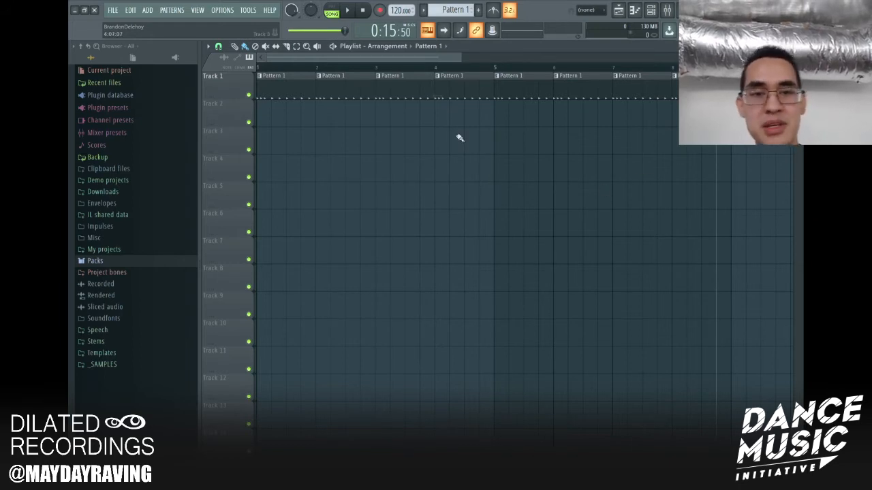
{"action": "key", "text": "space"}
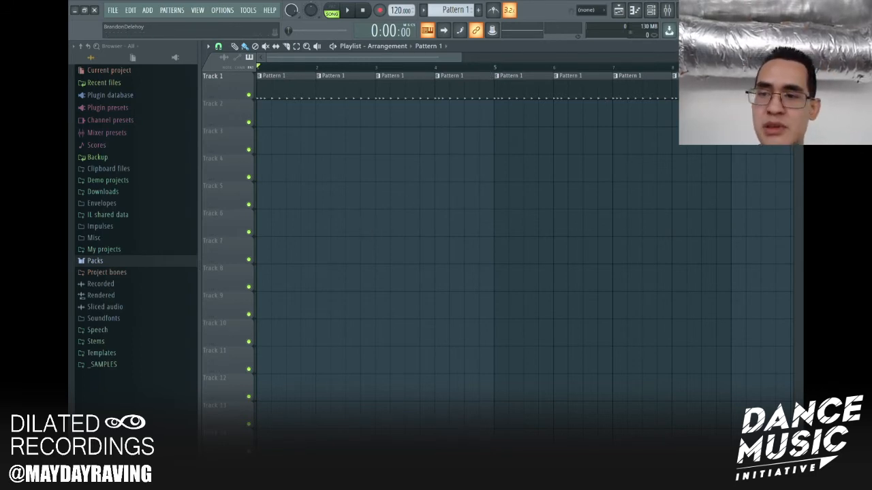
Step: Enlarge the playlist tracks, place the playhead at bar 4, and shorten the Pattern 1 clip there to three beats
{"action": "left_click_drag", "start_coordinate": [798, 71], "coordinate": [798, 34]}
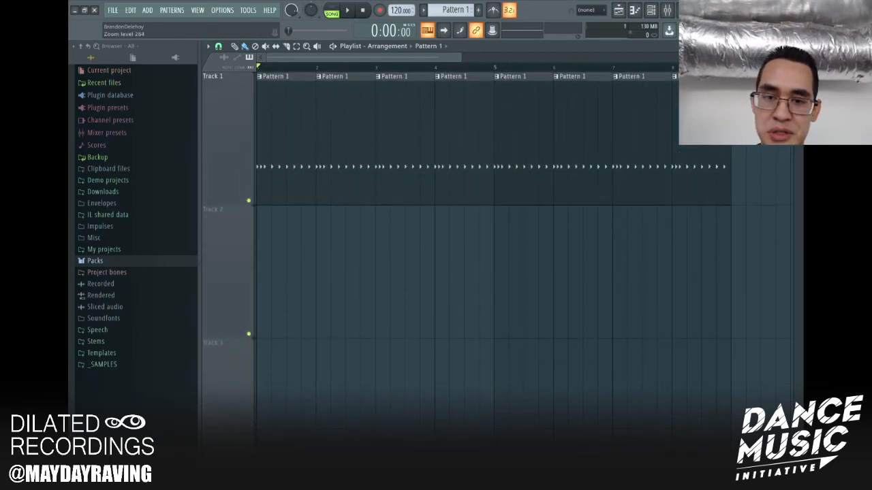
{"action": "scroll", "coordinate": [516, 73], "scroll_direction": "up", "scroll_amount": 5}
{"action": "scroll", "coordinate": [452, 112], "scroll_direction": "up", "scroll_amount": 2}
{"action": "left_click", "coordinate": [301, 67]}
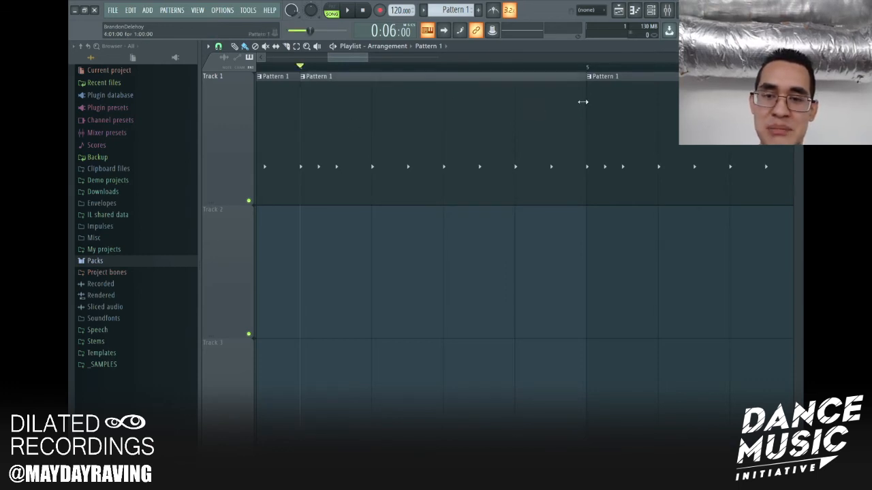
{"action": "left_click_drag", "start_coordinate": [579, 100], "coordinate": [529, 103]}
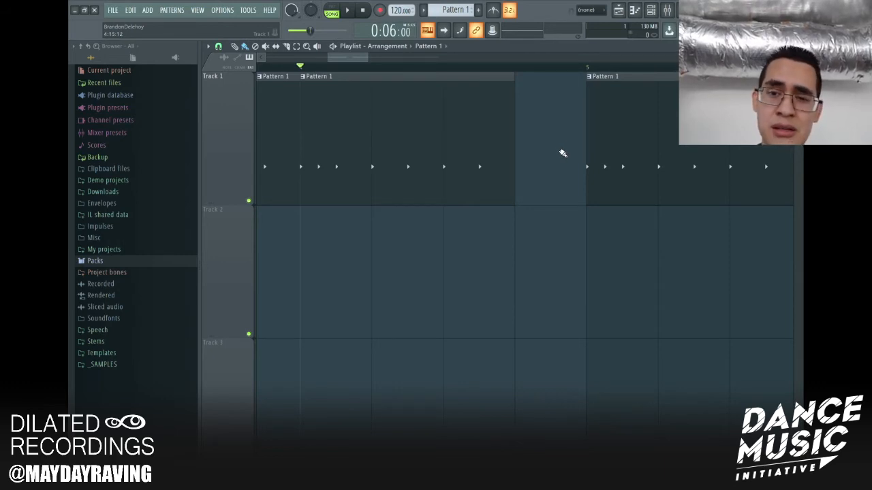
Step: Play the shortened Pattern 1 clip from bar 4 to hear the cut, and stop
{"action": "scroll", "coordinate": [589, 58], "scroll_direction": "down", "scroll_amount": 2}
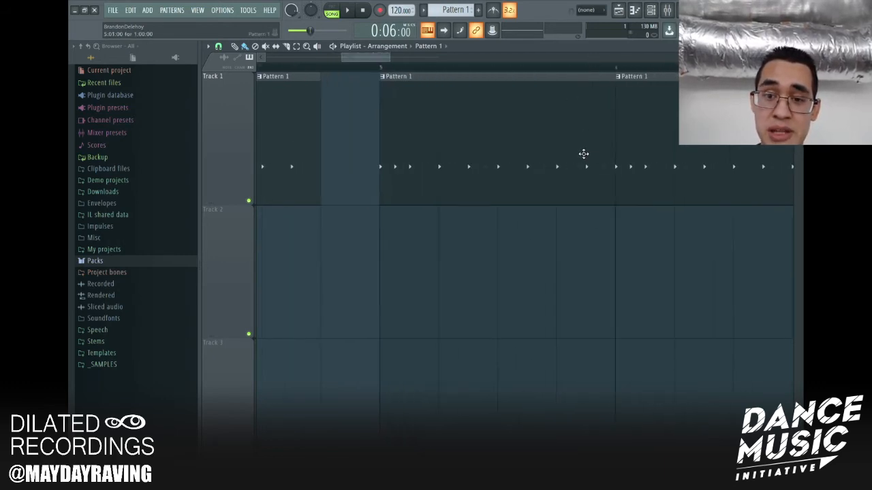
{"action": "left_click_drag", "start_coordinate": [579, 59], "coordinate": [563, 66]}
{"action": "left_click_drag", "start_coordinate": [393, 150], "coordinate": [421, 172]}
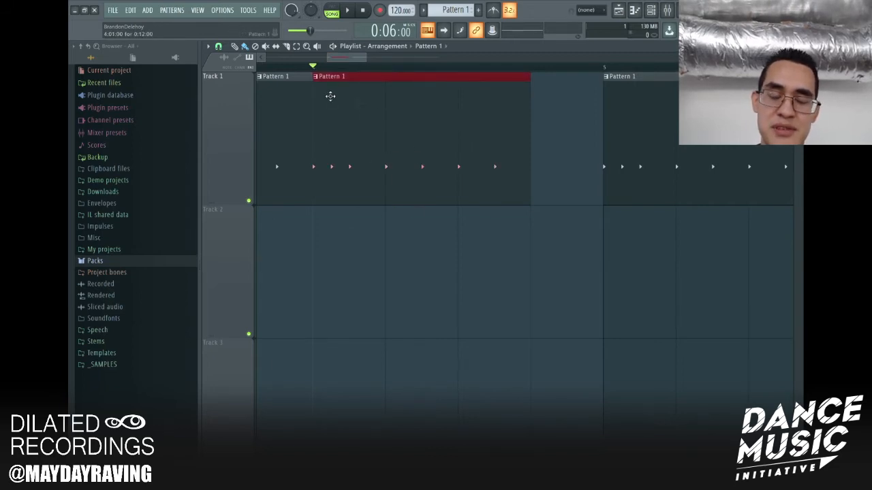
{"action": "left_click", "coordinate": [530, 270]}
{"action": "key", "text": "space"}
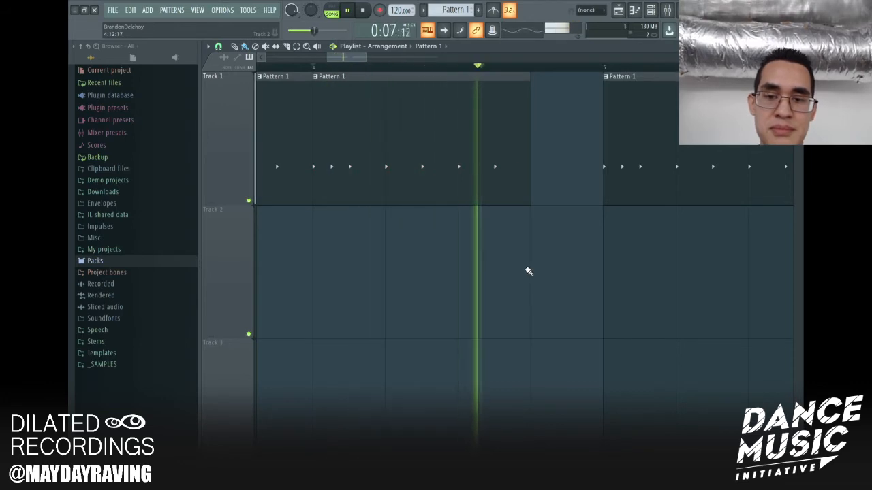
{"action": "key", "text": "space"}
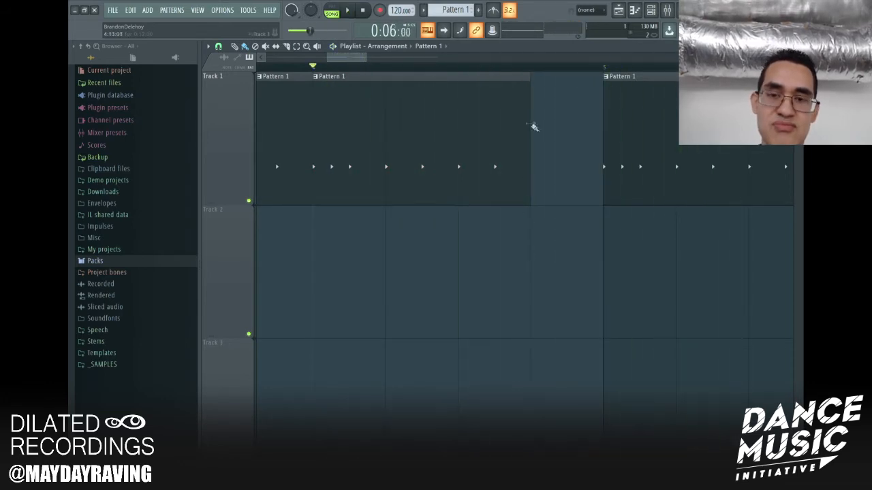
Step: Try shortening the Pattern 1 clip at bar 6 to two beats and bring back its full length
{"action": "scroll", "coordinate": [536, 61], "scroll_direction": "down", "scroll_amount": 8}
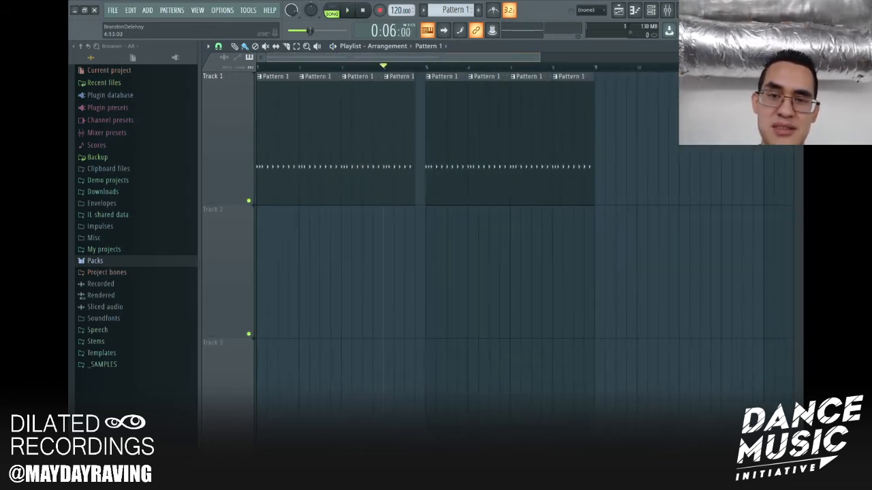
{"action": "scroll", "coordinate": [536, 61], "scroll_direction": "down", "scroll_amount": 1}
{"action": "scroll", "coordinate": [536, 61], "scroll_direction": "up", "scroll_amount": 4}
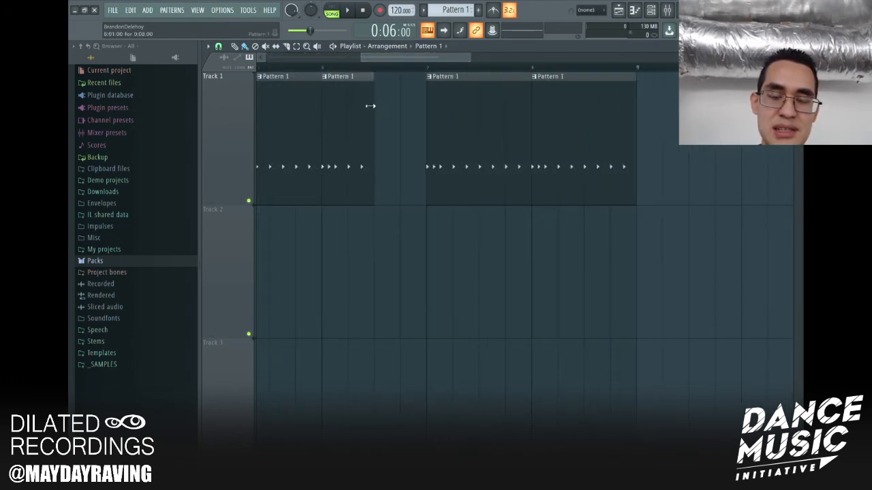
{"action": "scroll", "coordinate": [454, 59], "scroll_direction": "down", "scroll_amount": 3}
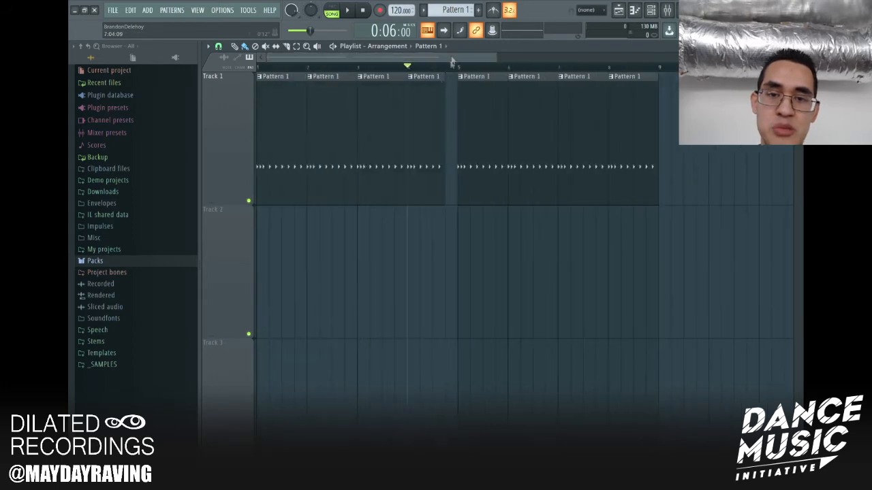
{"action": "left_click_drag", "start_coordinate": [474, 121], "coordinate": [619, 128]}
{"action": "left_click", "coordinate": [525, 229], "text": "ctrl"}
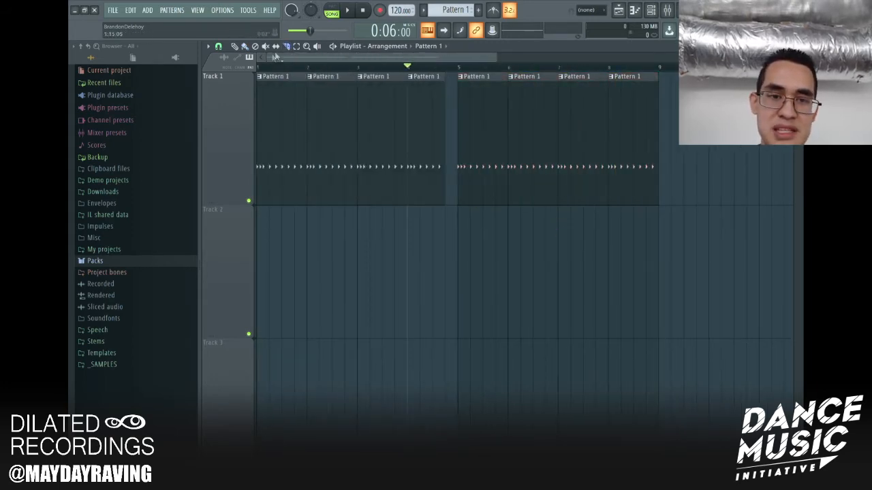
Step: Slice the Pattern 1 clip in bar 7 of Track 1 at beats 2 and 3
{"action": "scroll", "coordinate": [436, 57], "scroll_direction": "down", "scroll_amount": 1}
{"action": "scroll", "coordinate": [441, 66], "scroll_direction": "up", "scroll_amount": 3}
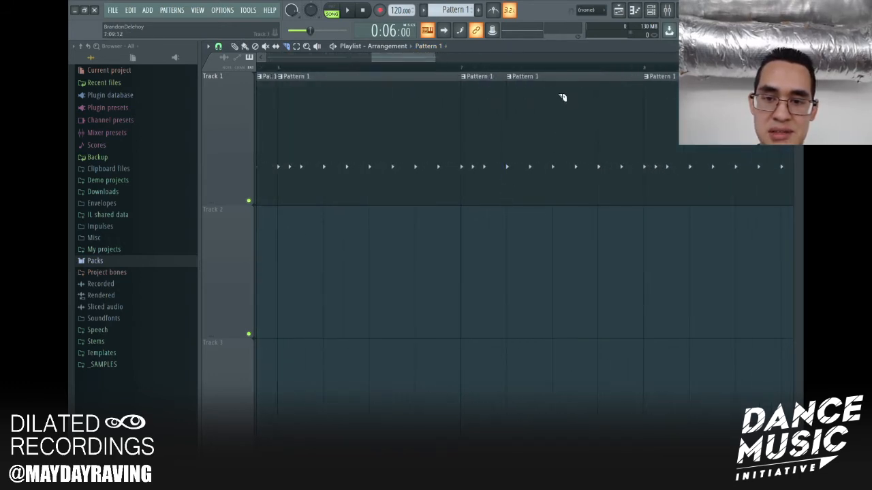
{"action": "left_click", "coordinate": [553, 185]}
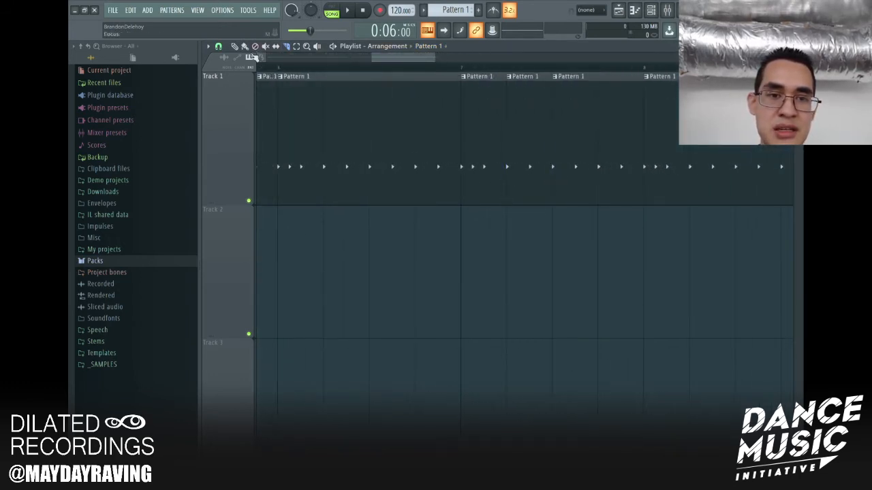
Step: Delete the second and third slices in bar 7 and extend the first slice back to the full bar
{"action": "right_click", "coordinate": [527, 107]}
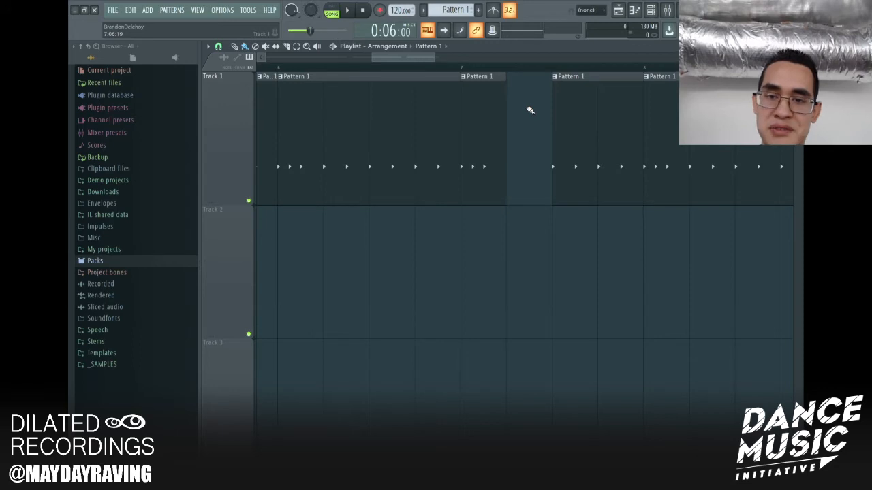
{"action": "right_click", "coordinate": [579, 127]}
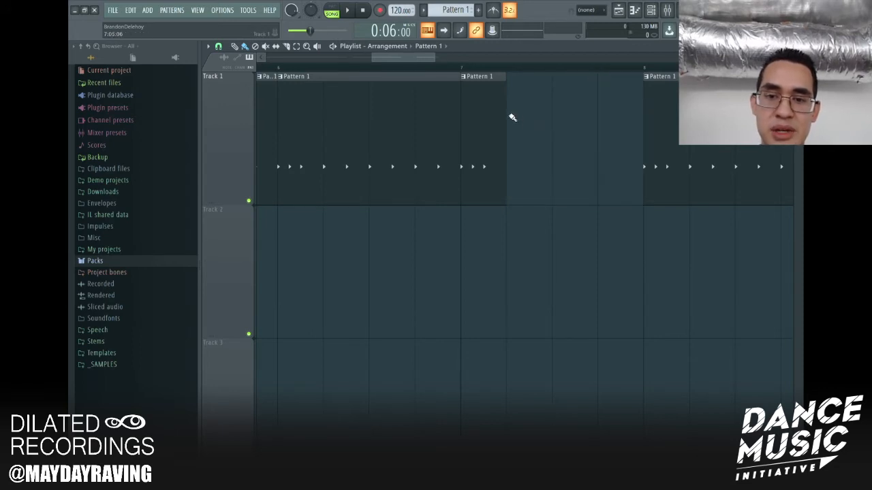
{"action": "left_click_drag", "start_coordinate": [504, 111], "coordinate": [628, 126]}
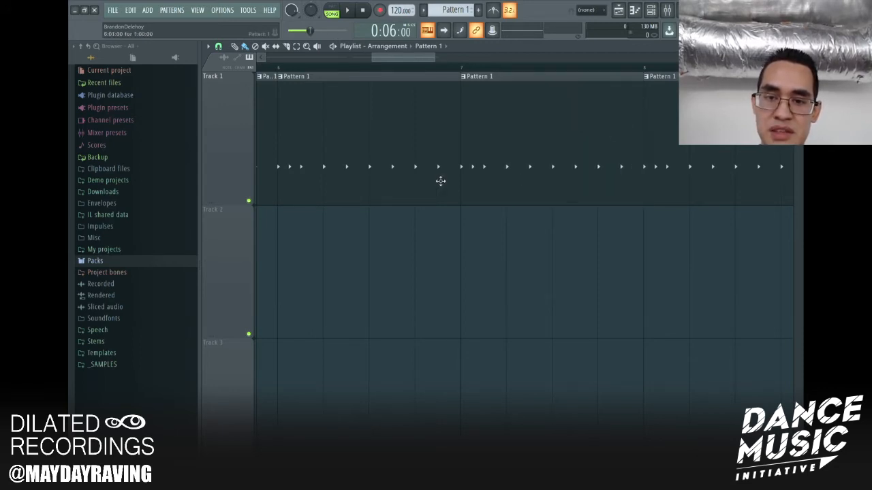
{"action": "scroll", "coordinate": [541, 55], "scroll_direction": "down", "scroll_amount": 6}
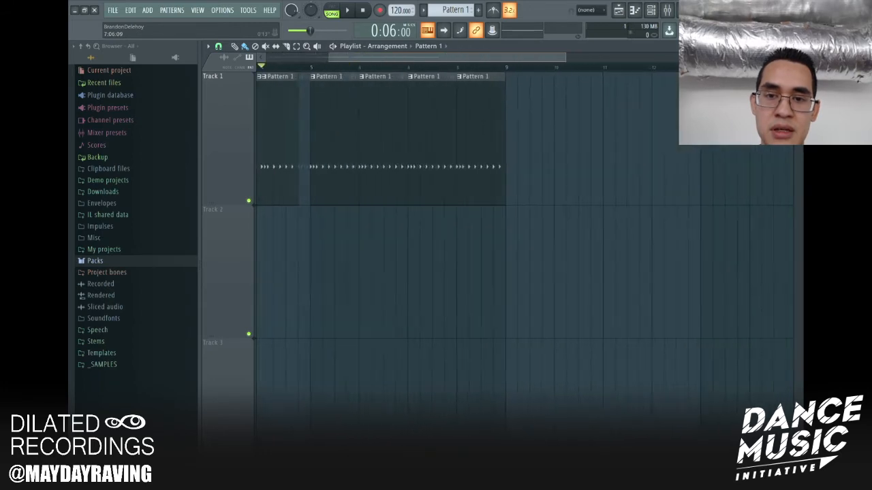
Step: Slice the Pattern 1 clip in bar 8 of Track 1 at beats 2, 3 and 4
{"action": "left_click_drag", "start_coordinate": [564, 57], "coordinate": [461, 57]}
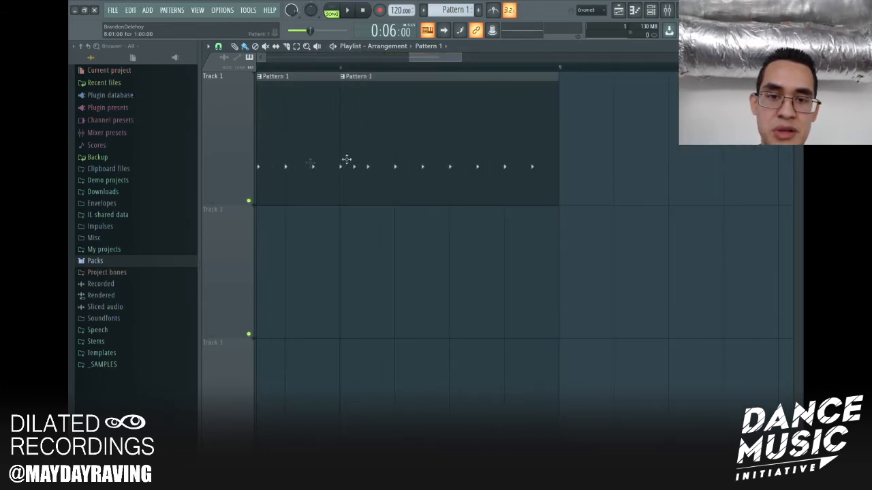
{"action": "left_click", "coordinate": [286, 54]}
{"action": "left_click", "coordinate": [287, 48]}
{"action": "left_click_drag", "start_coordinate": [523, 128], "coordinate": [520, 163]}
{"action": "left_click_drag", "start_coordinate": [561, 136], "coordinate": [566, 170]}
{"action": "left_click_drag", "start_coordinate": [614, 139], "coordinate": [611, 172]}
{"action": "left_click_drag", "start_coordinate": [339, 345], "coordinate": [500, 273]}
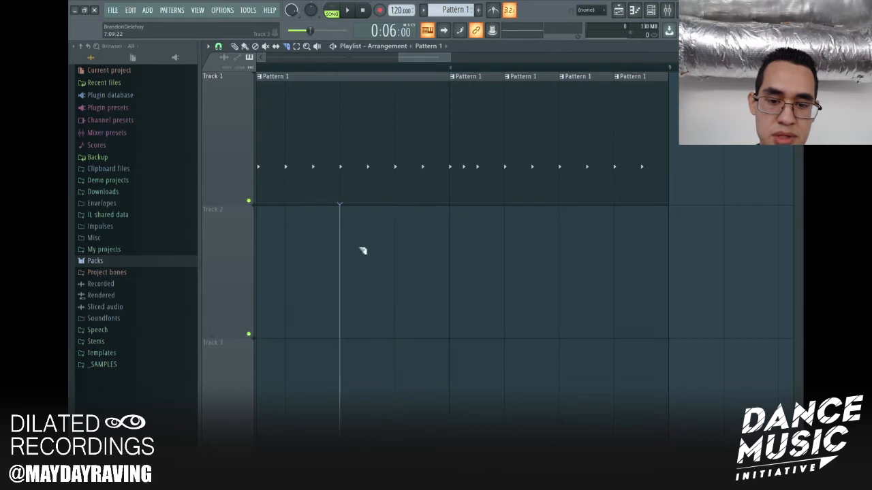
Step: Delete the second and fourth slices of the Pattern 1 clip in bar 8, leaving nothing selected
{"action": "scroll", "coordinate": [369, 314], "scroll_direction": "left", "scroll_amount": 1}
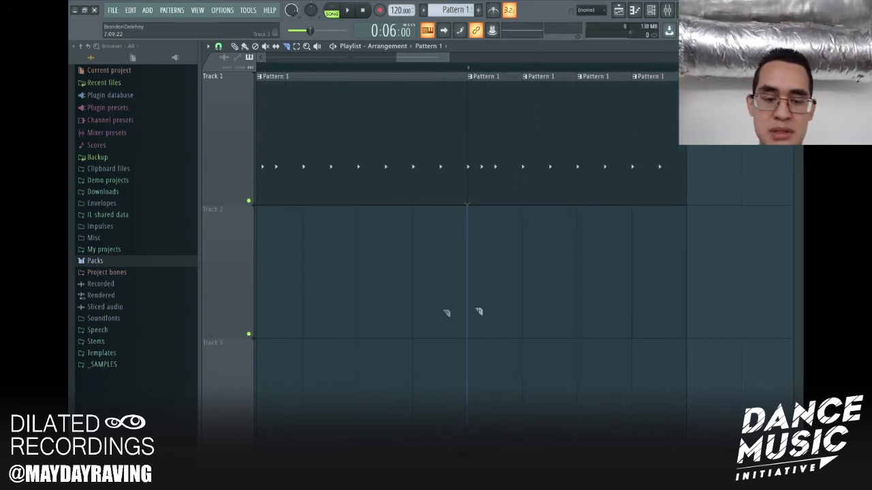
{"action": "left_click", "coordinate": [245, 48]}
{"action": "right_click", "coordinate": [541, 133]}
{"action": "right_click", "coordinate": [658, 111]}
{"action": "left_click_drag", "start_coordinate": [488, 129], "coordinate": [612, 135]}
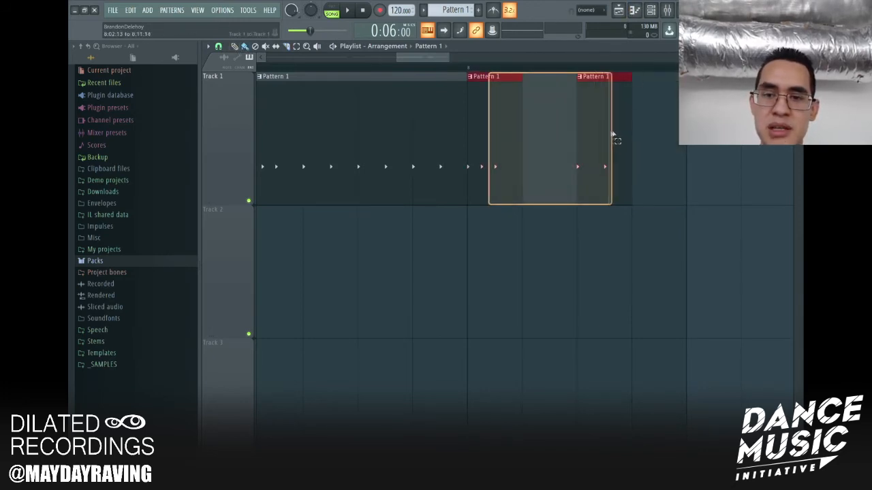
{"action": "left_click", "coordinate": [603, 226], "text": "ctrl"}
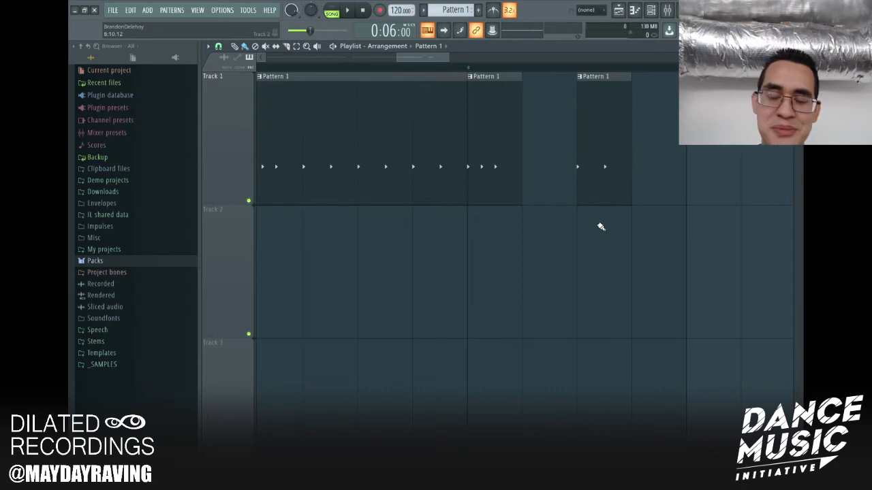
Step: Play the song from the start of bar 8 to hear the gaps in the drums, and stop
{"action": "left_click", "coordinate": [469, 66]}
{"action": "key", "text": "space"}
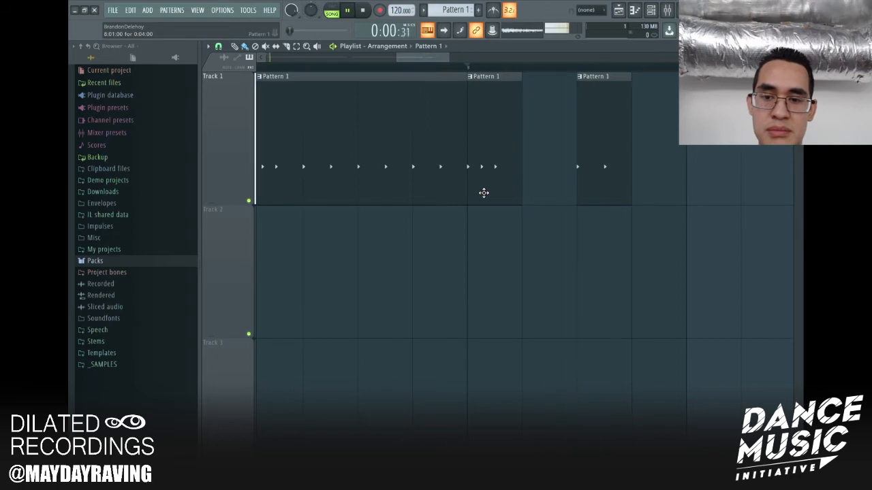
{"action": "key", "text": "space"}
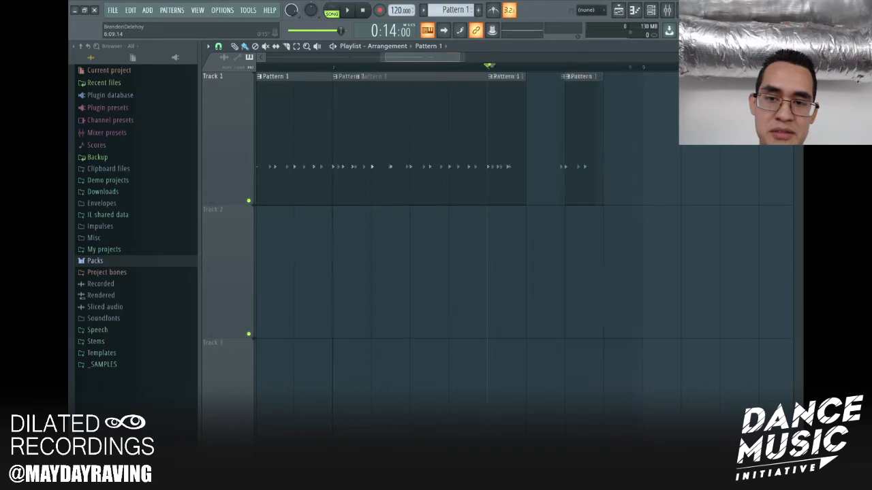
Step: Choose the chords pattern as the clip source and paint four chords clips on Track 2 across bars 5 to 8
{"action": "scroll", "coordinate": [565, 141], "scroll_direction": "down", "scroll_amount": 6}
{"action": "scroll", "coordinate": [566, 141], "scroll_direction": "up", "scroll_amount": 3}
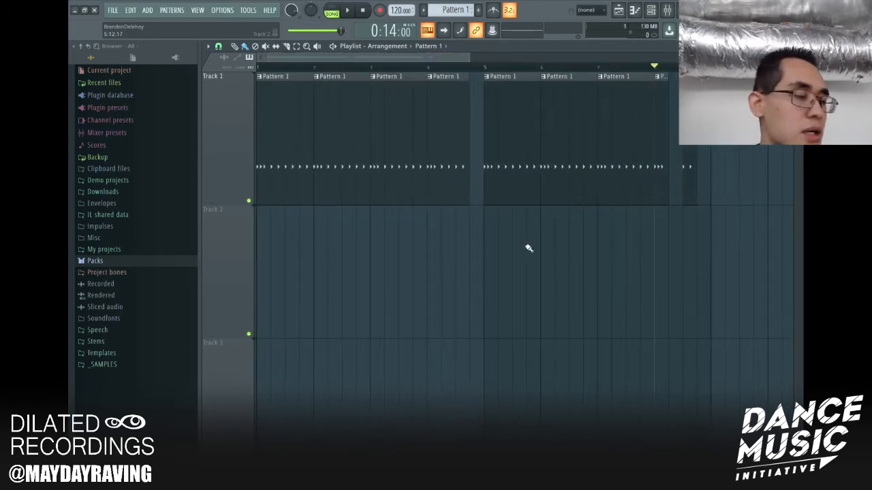
{"action": "left_click", "coordinate": [429, 46]}
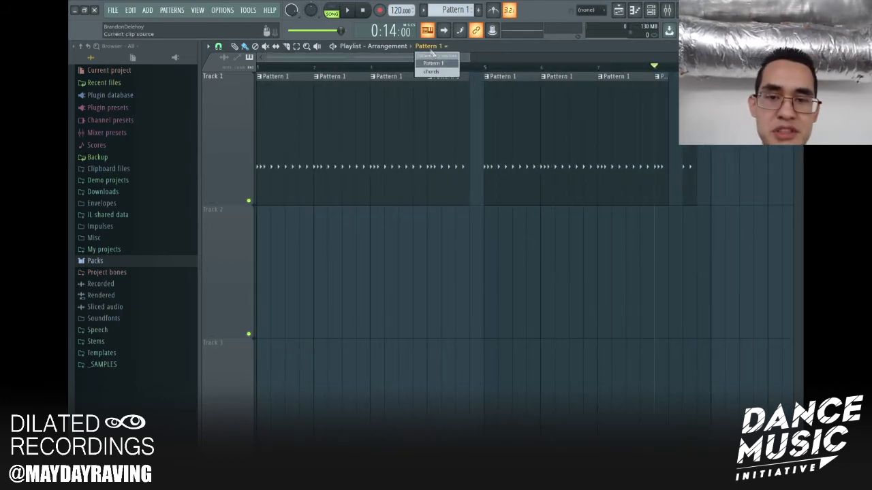
{"action": "left_click", "coordinate": [431, 72]}
{"action": "left_click", "coordinate": [433, 49]}
{"action": "left_click", "coordinate": [435, 71]}
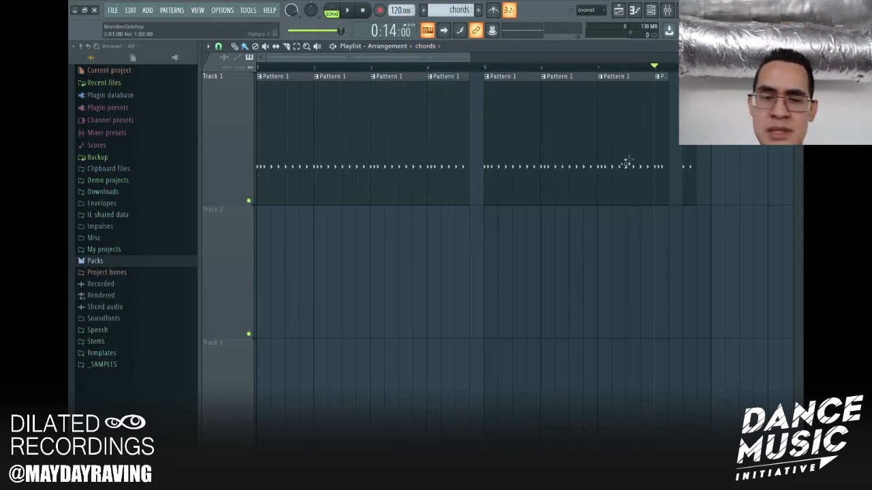
{"action": "mouse_move", "coordinate": [487, 241]}
{"action": "left_mouse_down"}
{"action": "mouse_move", "coordinate": [581, 243]}
{"action": "mouse_move", "coordinate": [687, 229]}
{"action": "left_mouse_up"}
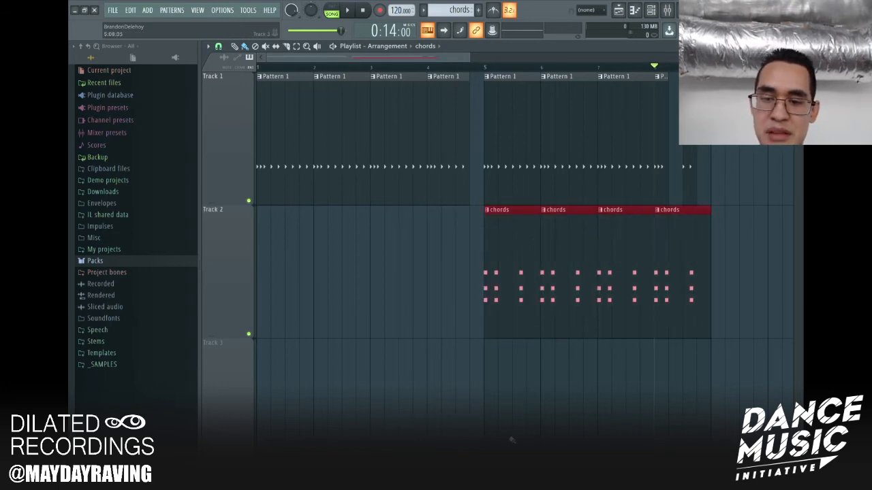
{"action": "left_click_drag", "start_coordinate": [512, 441], "coordinate": [521, 298]}
Step: Play the arrangement to hear the drums together with the chords, and stop
{"action": "left_click", "coordinate": [368, 11]}
{"action": "key", "text": "space"}
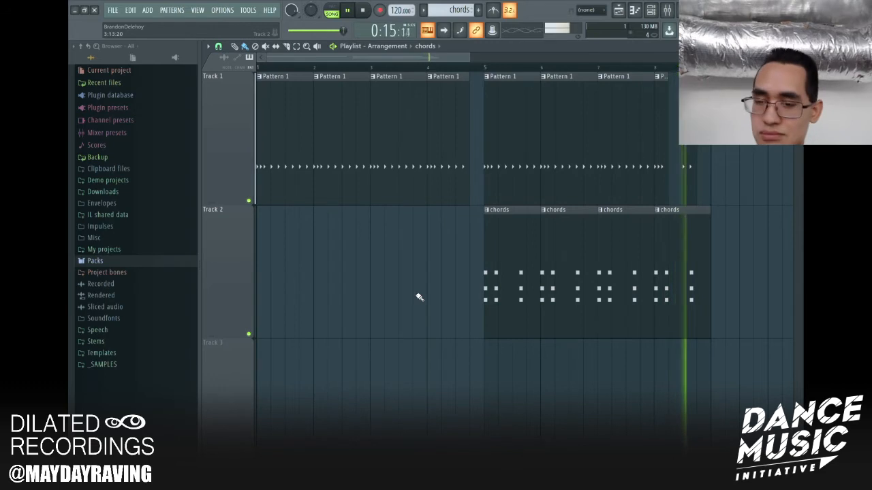
{"action": "key", "text": "space"}
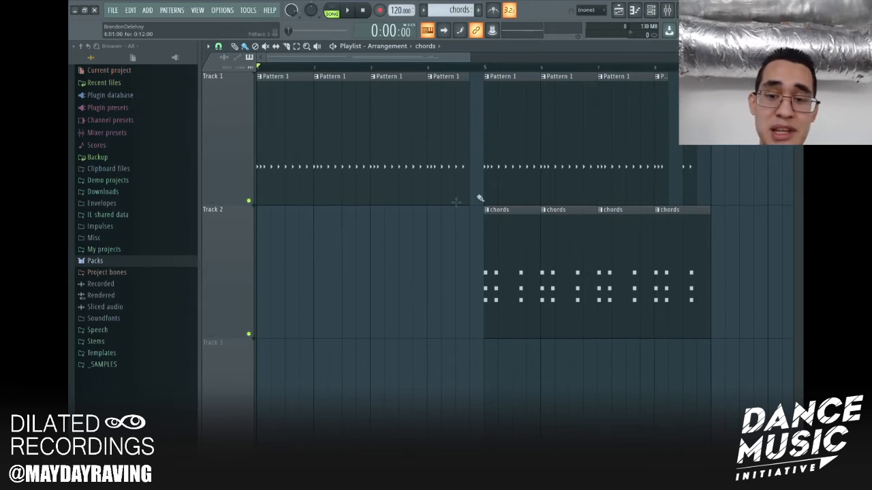
Step: Highlight the drums-only clips in the opening bars, then the drums and chords clips in bars 5 to 8, and clear the selection
{"action": "left_click_drag", "start_coordinate": [279, 260], "coordinate": [466, 282]}
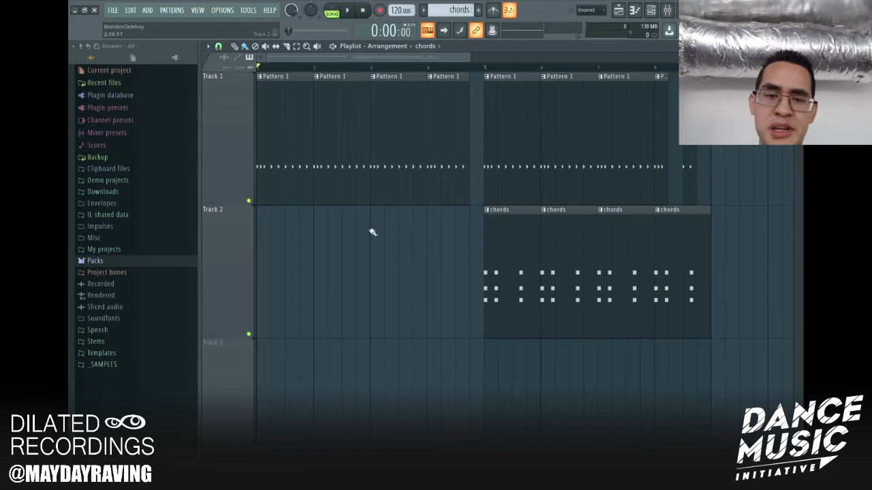
{"action": "left_click_drag", "start_coordinate": [309, 239], "coordinate": [396, 192]}
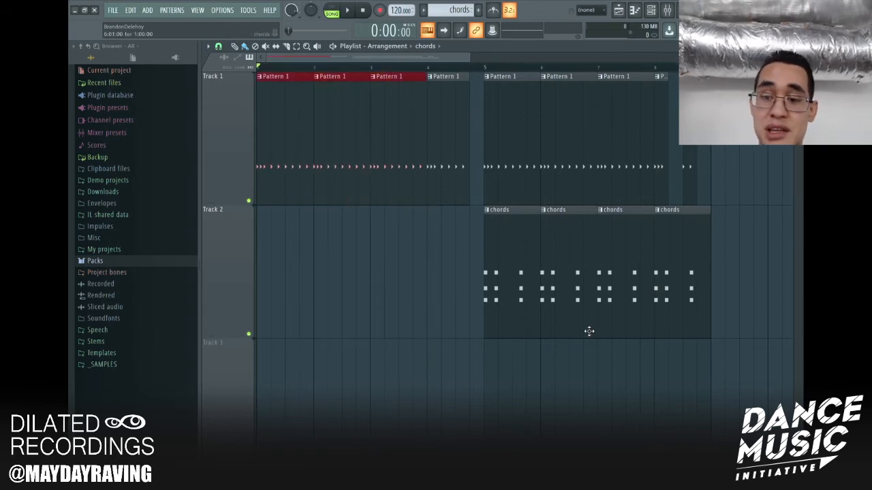
{"action": "left_click_drag", "start_coordinate": [703, 351], "coordinate": [503, 167]}
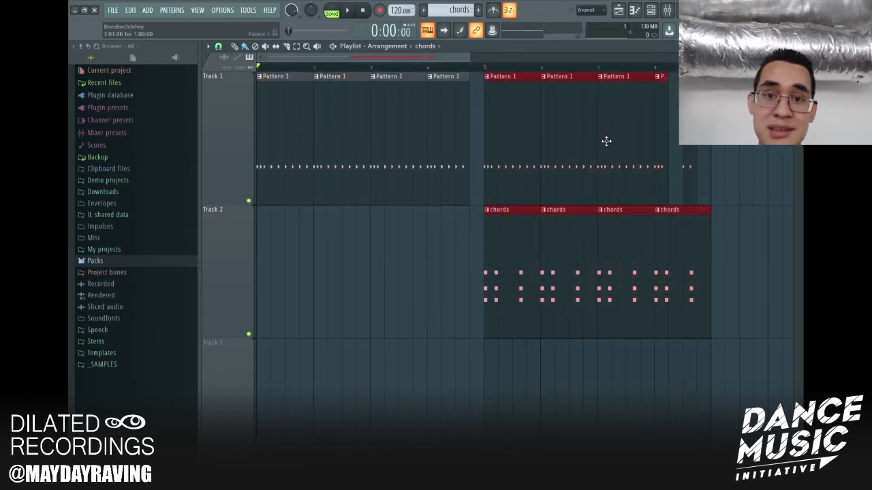
{"action": "left_click", "coordinate": [523, 358], "text": "ctrl"}
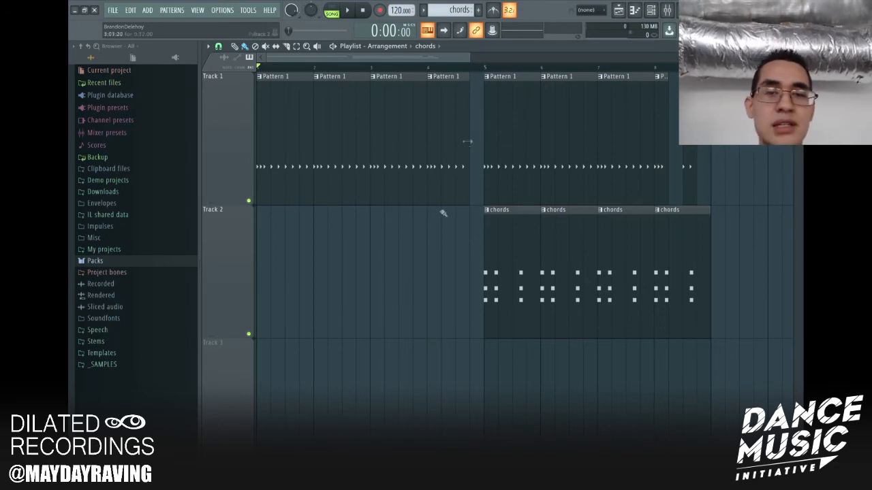
{"action": "left_click_drag", "start_coordinate": [469, 58], "coordinate": [539, 58]}
{"action": "left_click_drag", "start_coordinate": [797, 58], "coordinate": [798, 84]}
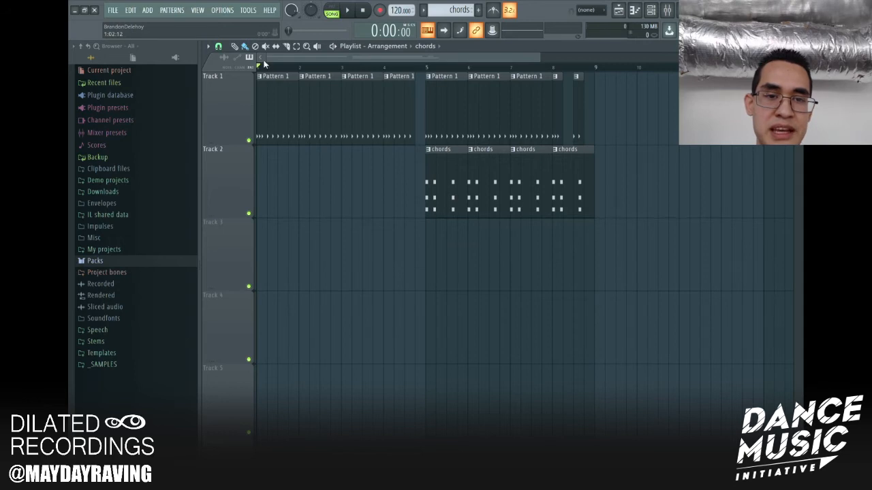
{"action": "scroll", "coordinate": [264, 63], "scroll_direction": "up", "scroll_amount": 5}
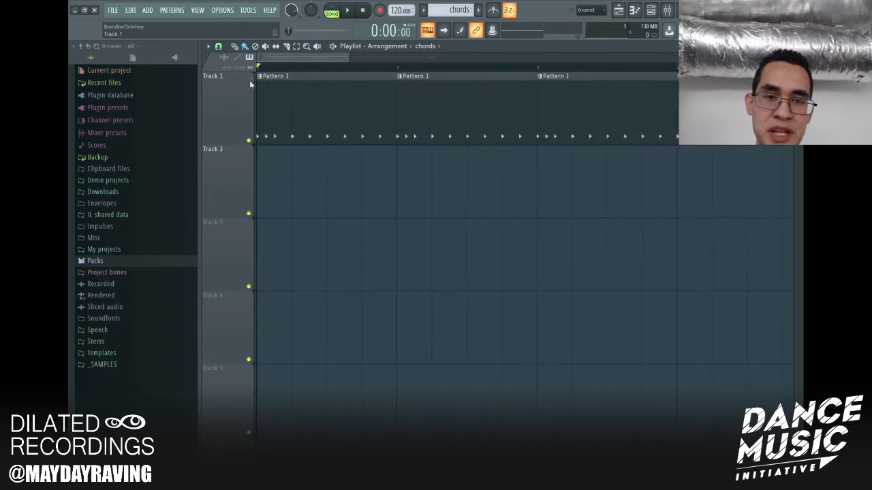
{"action": "left_click", "coordinate": [333, 11]}
{"action": "left_click", "coordinate": [333, 11]}
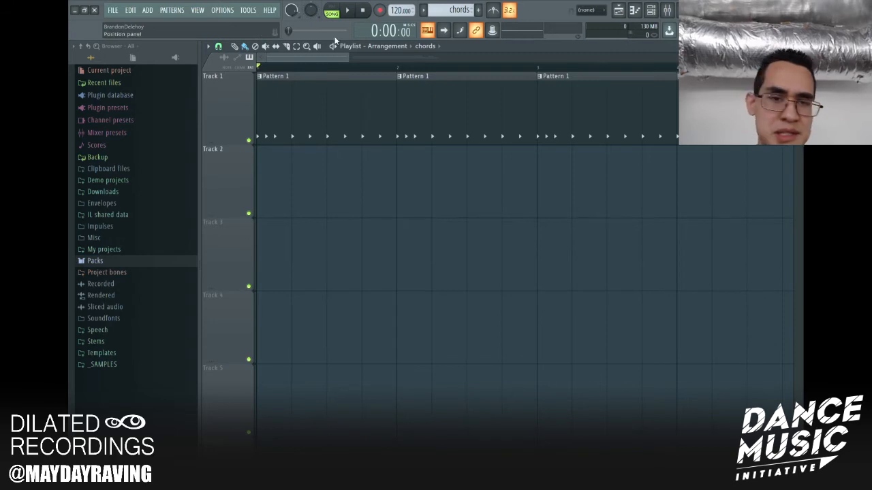
{"action": "scroll", "coordinate": [266, 63], "scroll_direction": "down", "scroll_amount": 5}
{"action": "left_click_drag", "start_coordinate": [608, 58], "coordinate": [574, 58]}
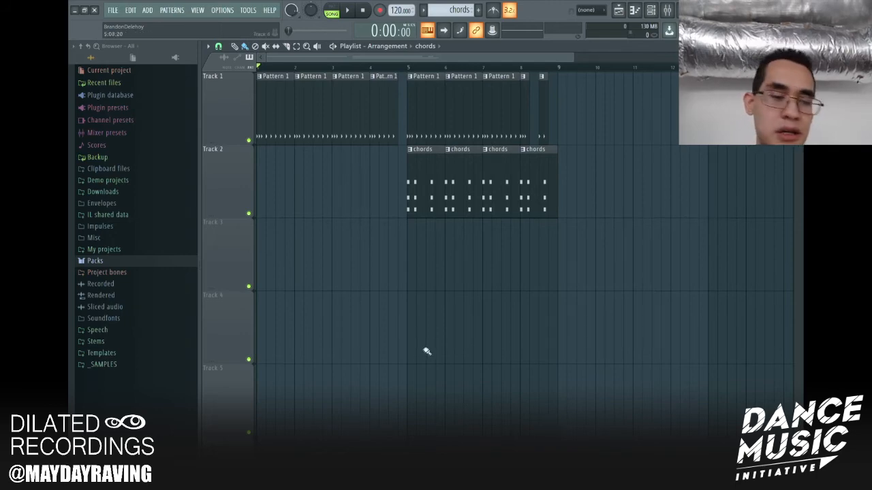
Step: Switch to the slide deck, advance to the Audio clips slide, and return to FL Studio
{"action": "key", "text": "alt+Tab"}
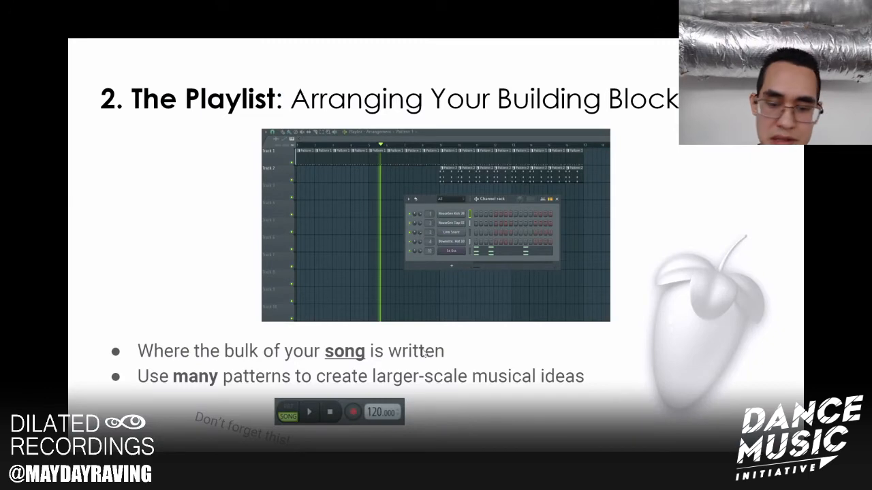
{"action": "key", "text": "Right"}
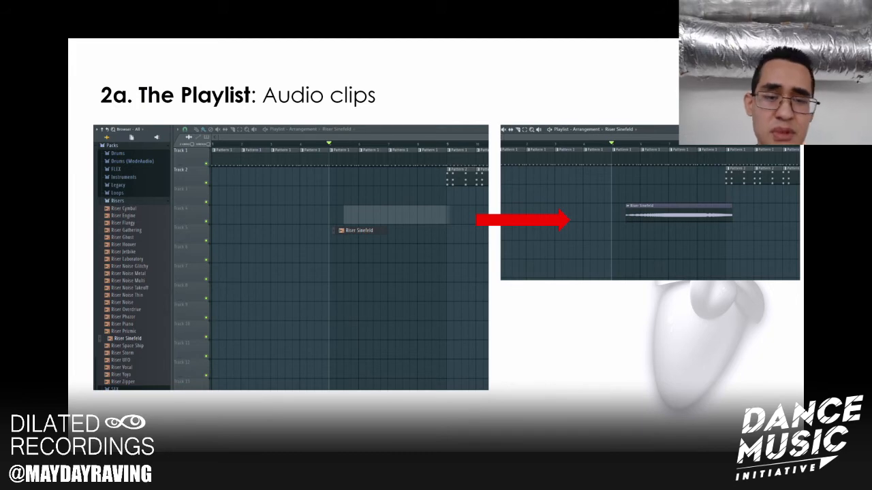
{"action": "key", "text": "alt+Tab"}
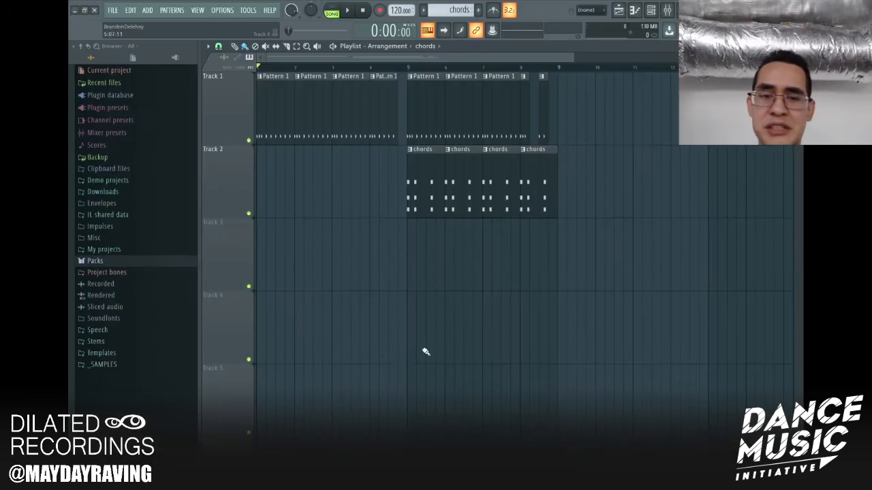
Step: Expand the Packs library in the browser and open its Risers folder to list the riser samples
{"action": "left_click", "coordinate": [157, 265]}
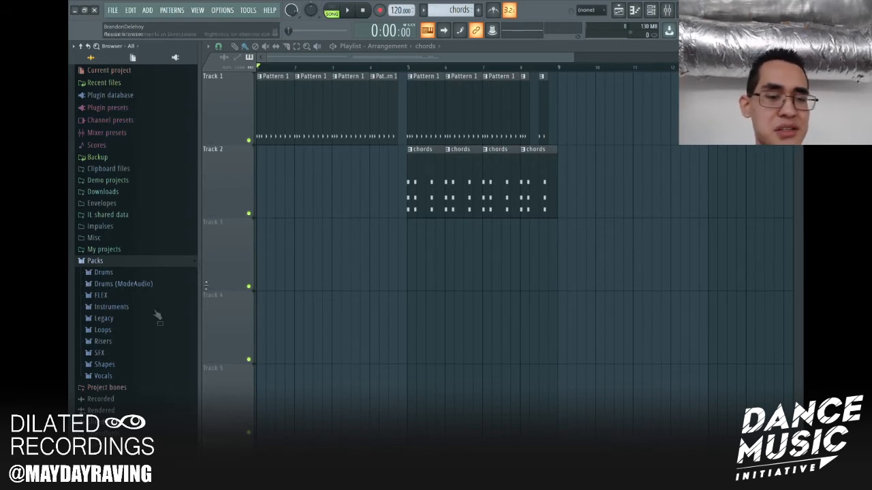
{"action": "left_click", "coordinate": [152, 343]}
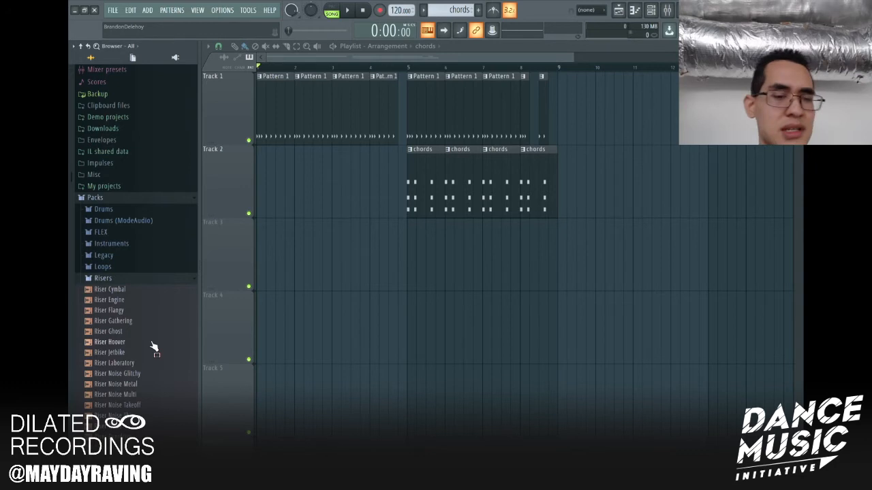
{"action": "scroll", "coordinate": [154, 346], "scroll_direction": "down", "scroll_amount": 3}
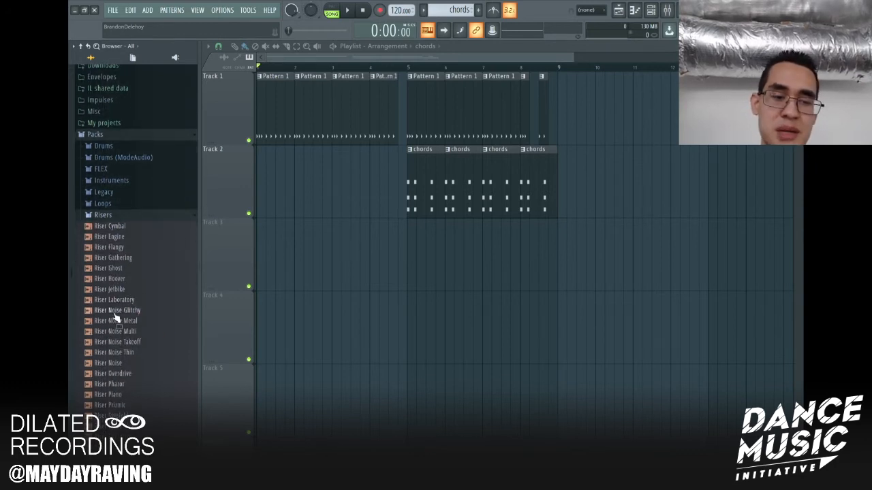
Step: Examine the Channel rack beside the Playlist and the chord notes of 3x Osc in the Piano roll, and return to the Playlist
{"action": "key", "text": "F6"}
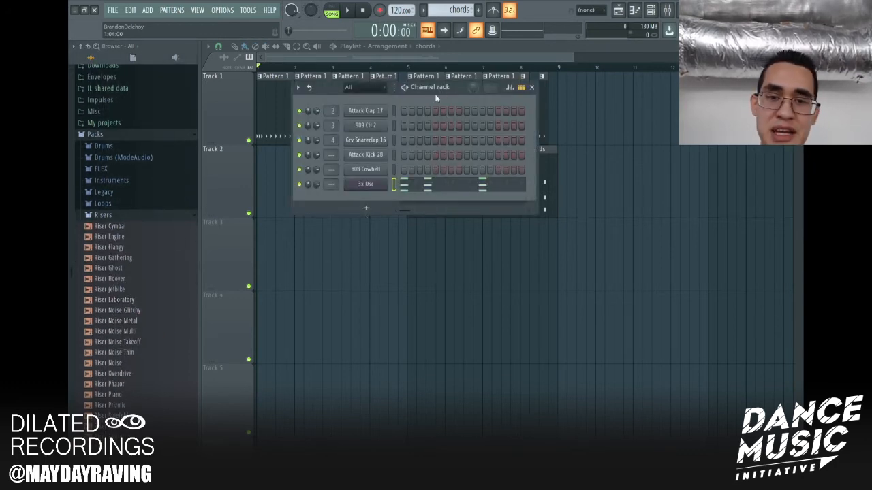
{"action": "left_click_drag", "start_coordinate": [455, 91], "coordinate": [697, 92]}
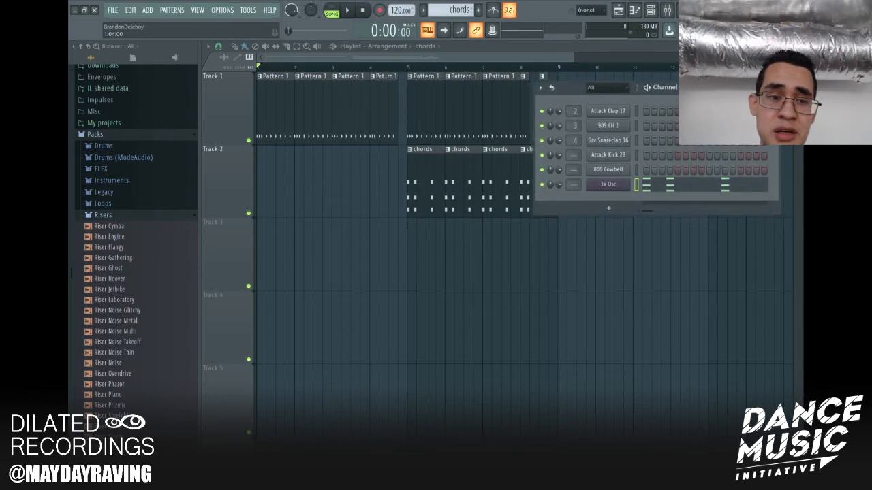
{"action": "key", "text": "F6"}
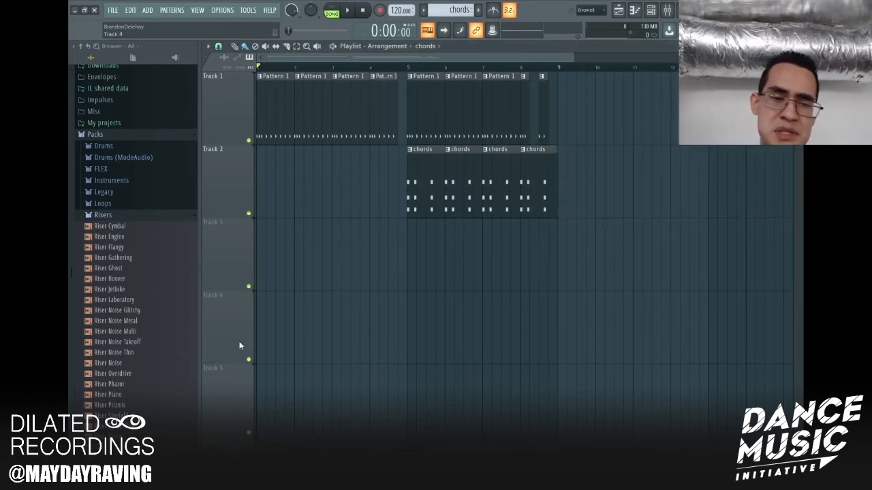
{"action": "scroll", "coordinate": [161, 376], "scroll_direction": "down", "scroll_amount": 3}
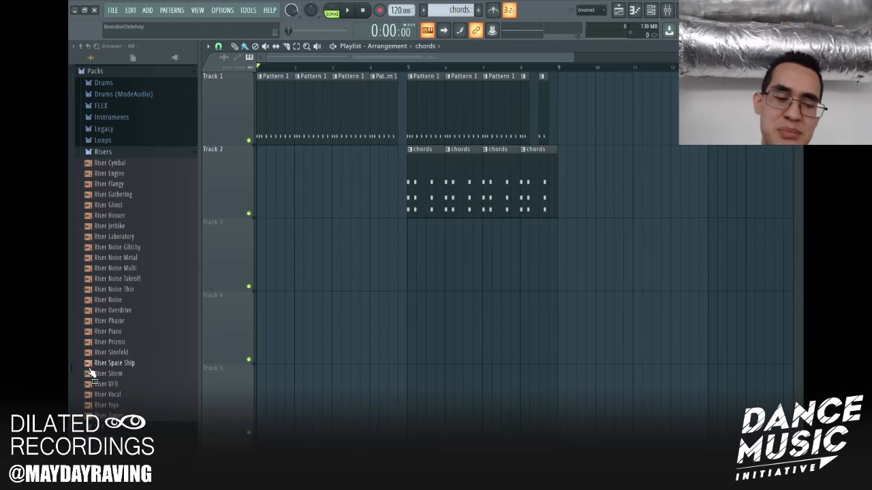
{"action": "key", "text": "F6"}
{"action": "left_click", "coordinate": [658, 186]}
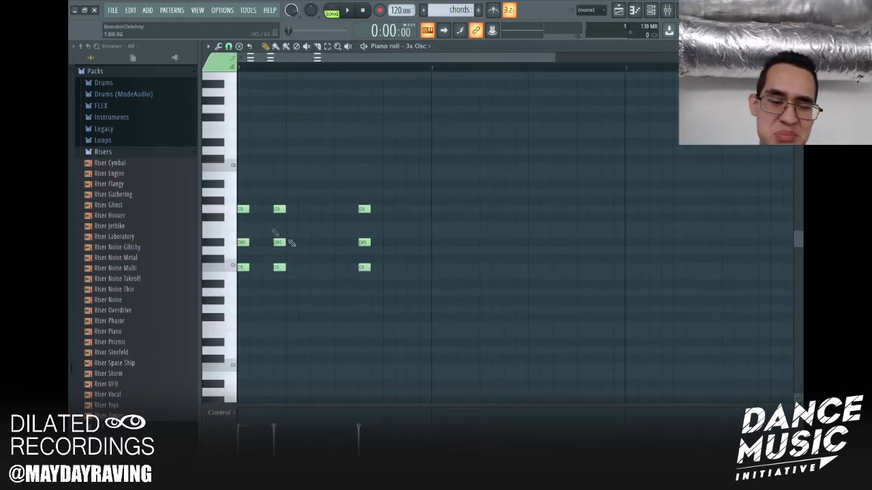
{"action": "key", "text": "F5"}
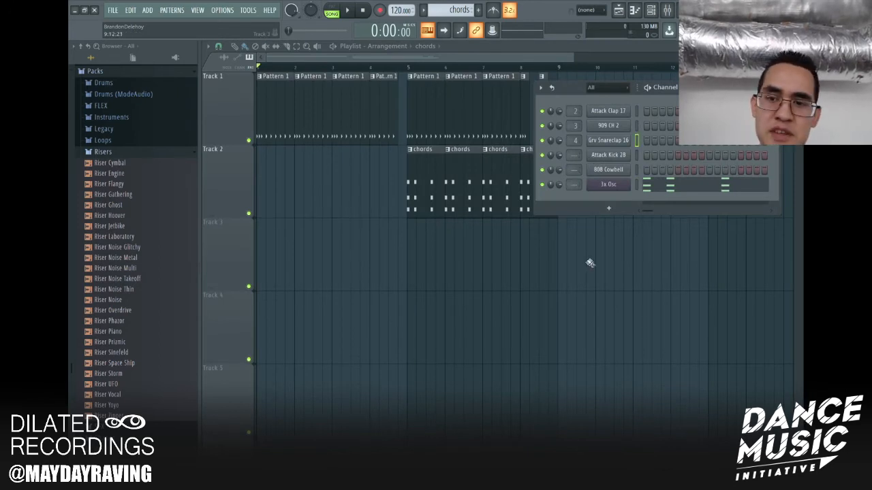
{"action": "left_click_drag", "start_coordinate": [703, 87], "coordinate": [685, 77]}
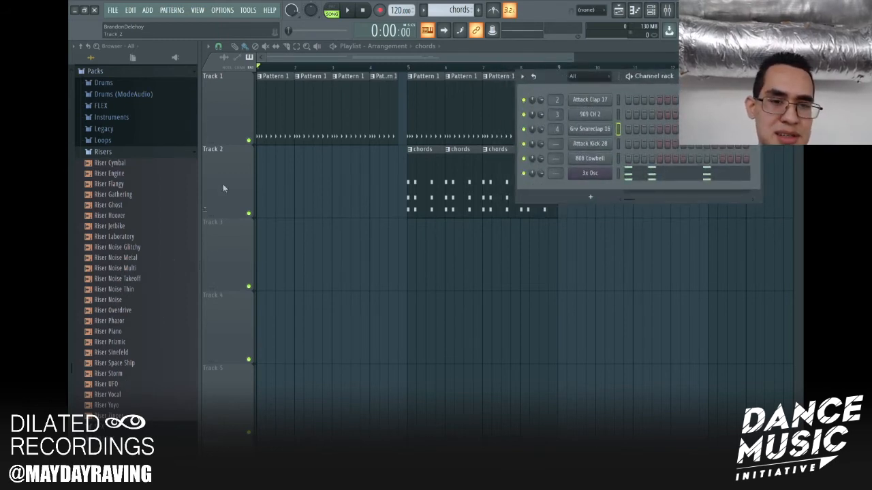
Step: Add the Riser Sinefeld sample as an audio clip on Track 3 and align it to the start of bar 1
{"action": "left_click_drag", "start_coordinate": [104, 354], "coordinate": [325, 272]}
{"action": "left_click_drag", "start_coordinate": [414, 256], "coordinate": [347, 256]}
Step: Move the drum and chords clips of bars 5–8 on Tracks 1 and 2 together so they start at bar 9
{"action": "left_click_drag", "start_coordinate": [596, 215], "coordinate": [436, 76]}
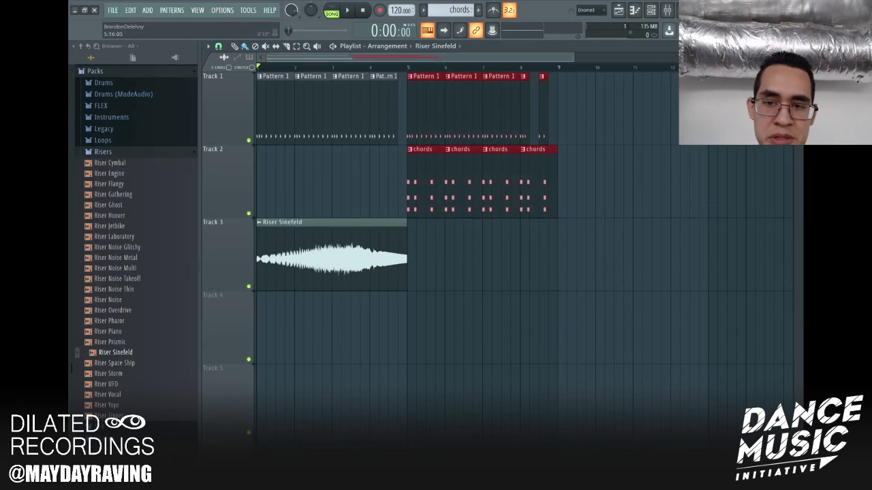
{"action": "scroll", "coordinate": [405, 120], "scroll_direction": "down", "scroll_amount": 2}
{"action": "left_click", "coordinate": [504, 183]}
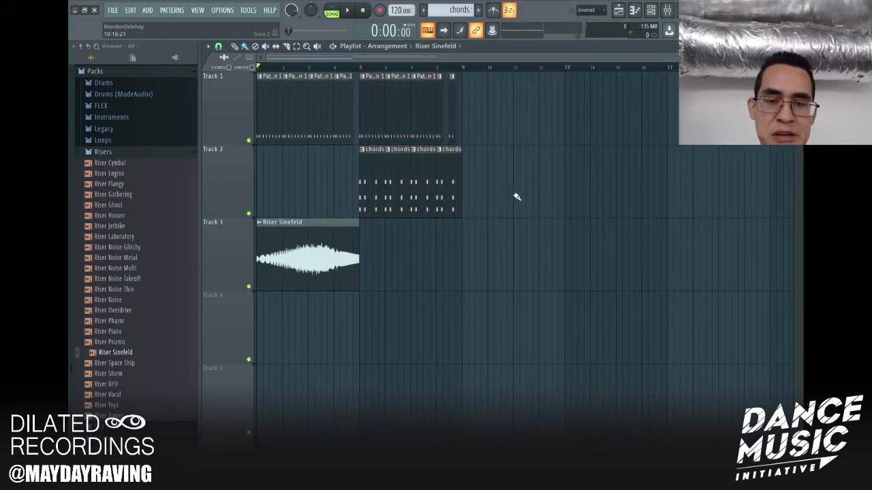
{"action": "left_click_drag", "start_coordinate": [524, 216], "coordinate": [372, 72]}
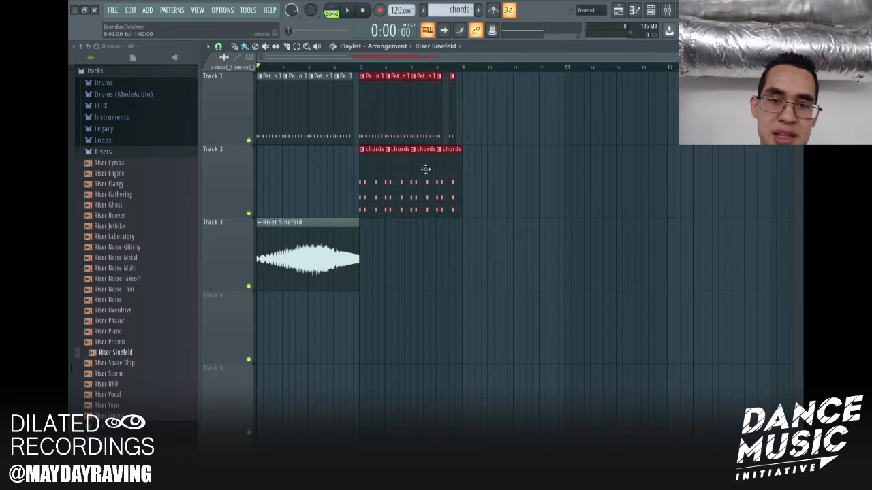
{"action": "left_click_drag", "start_coordinate": [370, 172], "coordinate": [472, 173]}
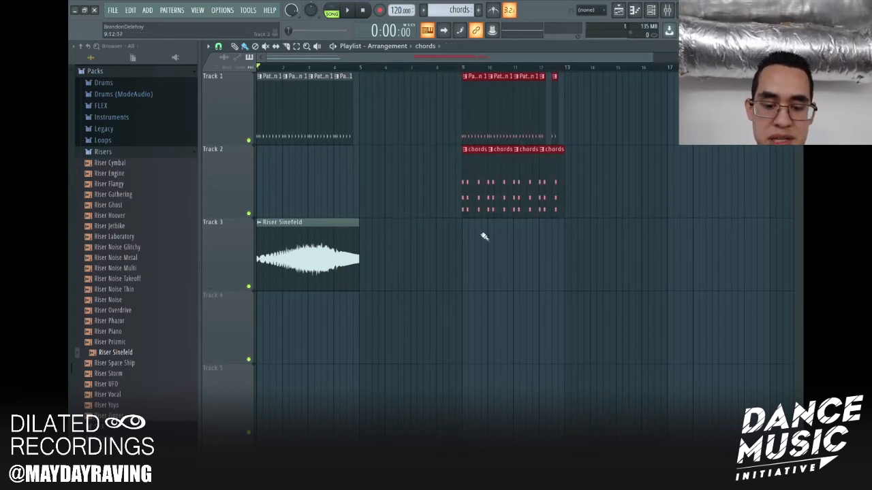
{"action": "left_click", "coordinate": [658, 243]}
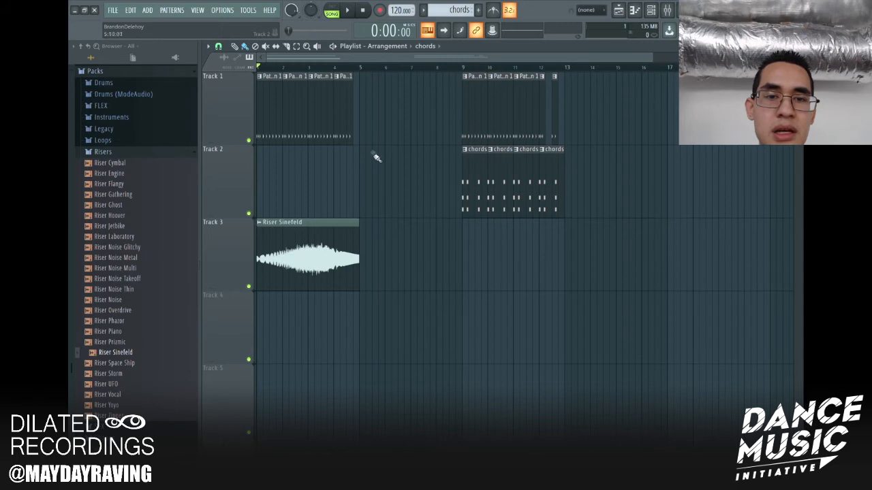
Step: Fill bars 5–8 of Track 1 with Pattern 1 clips and extend the chords clips on Track 2 through bar 16
{"action": "left_click", "coordinate": [273, 117]}
{"action": "left_click_drag", "start_coordinate": [362, 113], "coordinate": [443, 119]}
{"action": "left_click", "coordinate": [488, 182]}
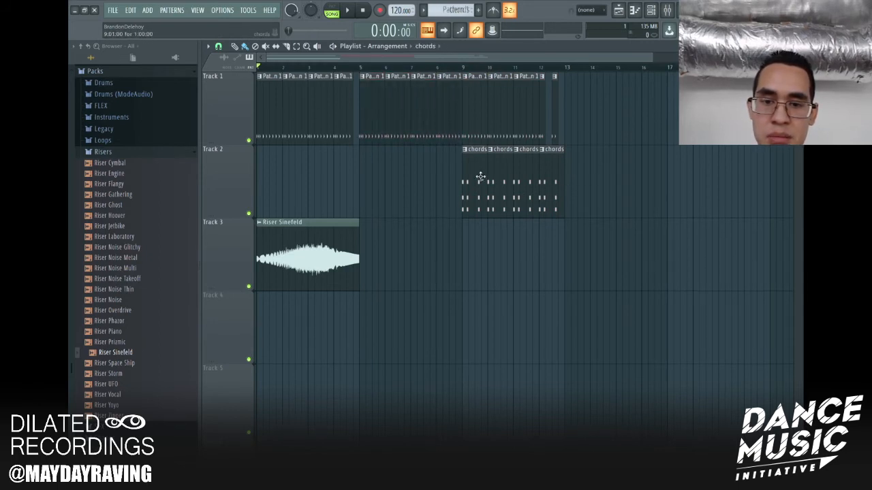
{"action": "left_click_drag", "start_coordinate": [642, 170], "coordinate": [566, 156]}
{"action": "left_click", "coordinate": [602, 122], "text": "ctrl"}
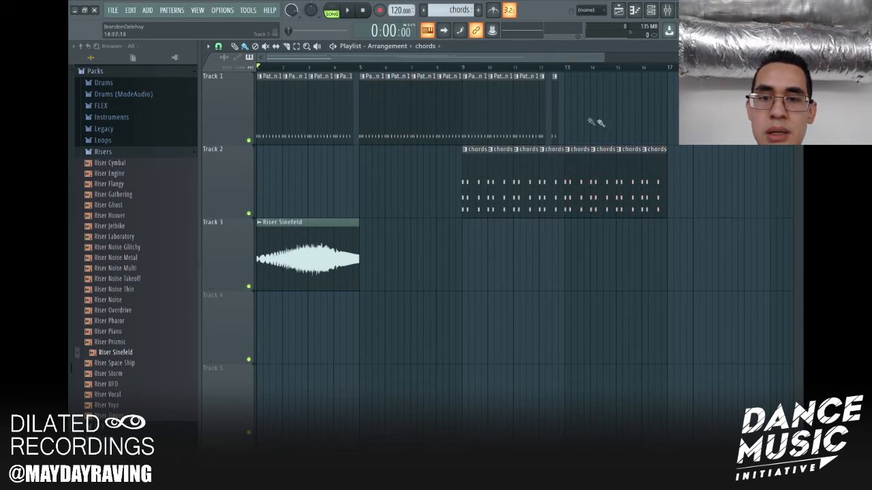
Step: Rearrange the Track 1 drums: move the last group to bar 13, the untrimmed group to bar 1 and the first trimmed group to bar 5
{"action": "left_click_drag", "start_coordinate": [481, 107], "coordinate": [577, 106]}
{"action": "left_click_drag", "start_coordinate": [383, 123], "coordinate": [230, 150]}
{"action": "left_click_drag", "start_coordinate": [280, 104], "coordinate": [362, 105]}
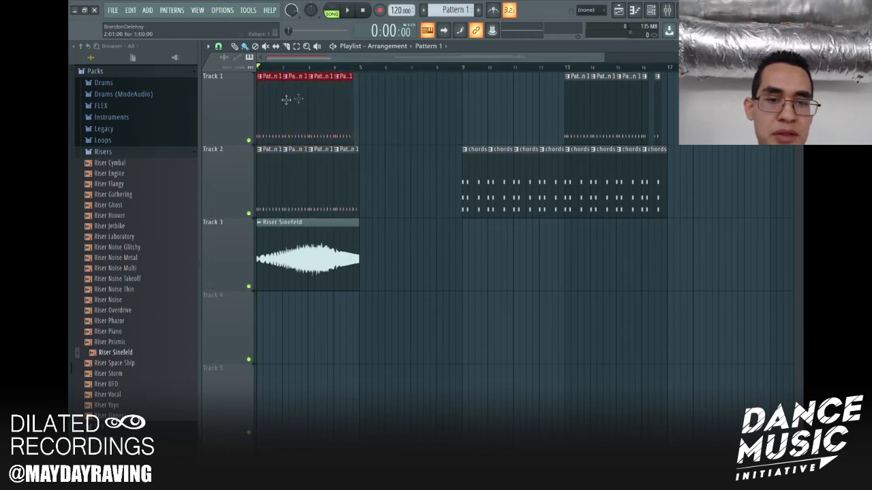
{"action": "left_click_drag", "start_coordinate": [257, 105], "coordinate": [364, 99]}
{"action": "left_click_drag", "start_coordinate": [372, 167], "coordinate": [233, 103]}
{"action": "left_click", "coordinate": [383, 166], "text": "ctrl"}
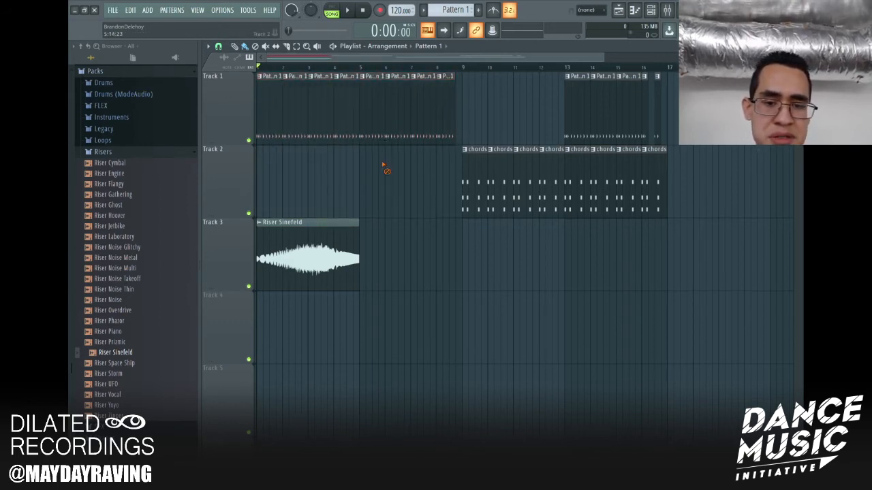
Step: Move the Riser Sinefeld clip to start at bar 5 and fill bars 9–12 of Track 1 with Pattern 1 clips
{"action": "left_click_drag", "start_coordinate": [315, 233], "coordinate": [418, 232]}
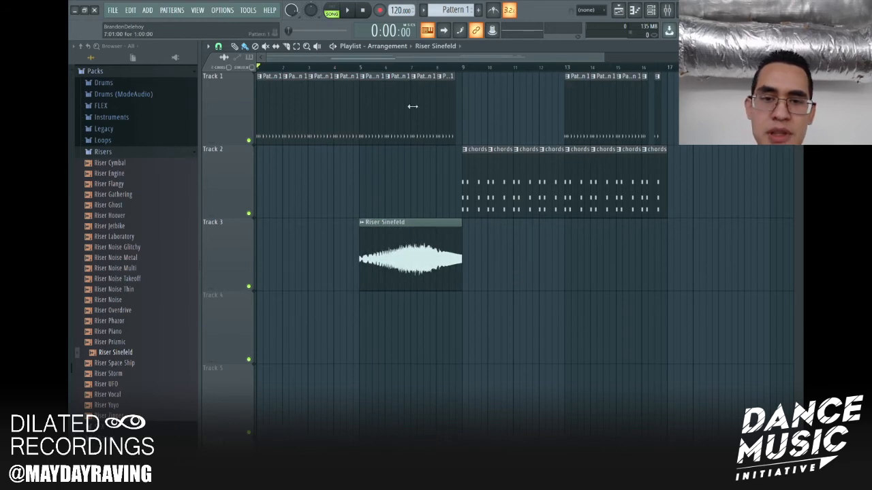
{"action": "left_click_drag", "start_coordinate": [467, 121], "coordinate": [544, 125]}
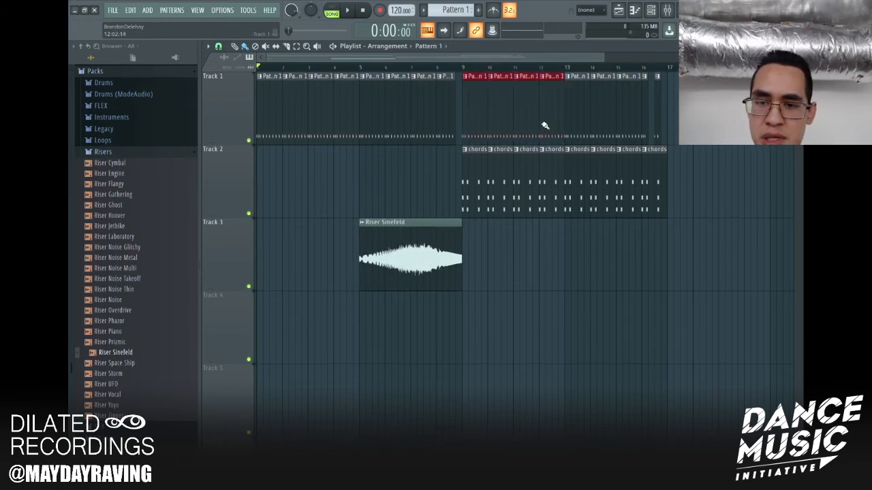
{"action": "right_click", "coordinate": [562, 289]}
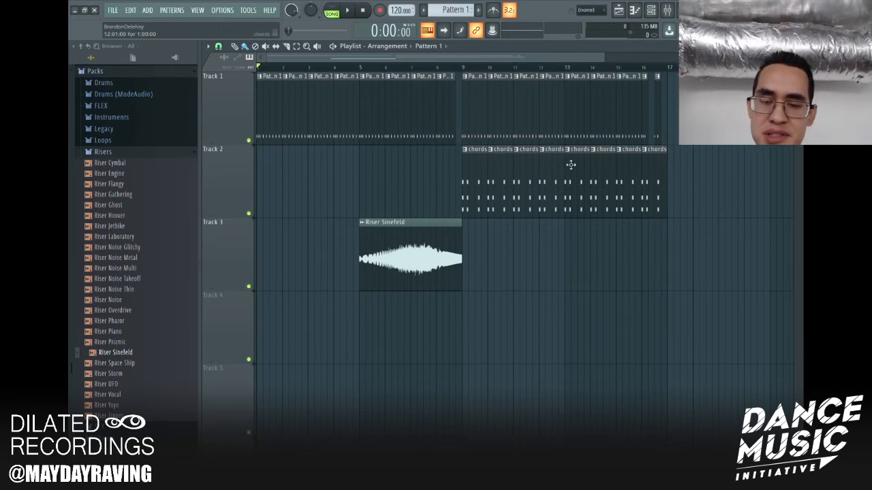
{"action": "left_click_drag", "start_coordinate": [663, 70], "coordinate": [669, 70]}
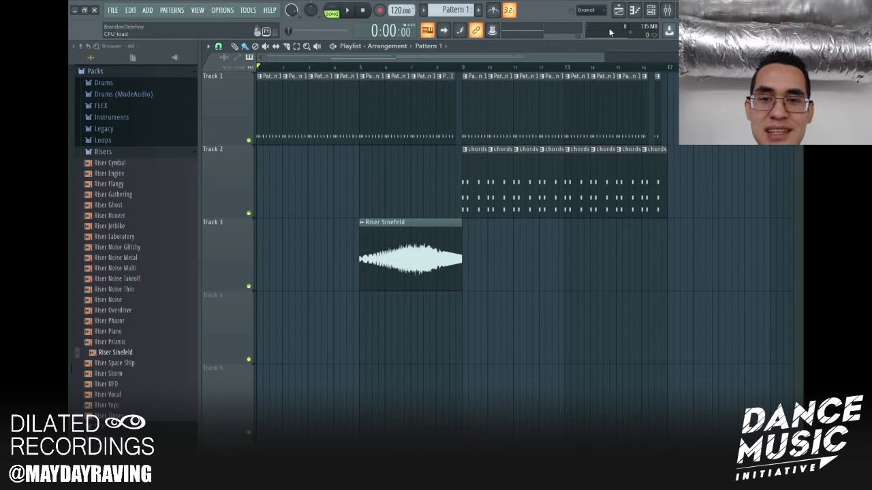
Step: Highlight the drum clips of bars 1–8 and the section spanning bars 9–16, and clear the selections
{"action": "left_click_drag", "start_coordinate": [261, 132], "coordinate": [445, 93]}
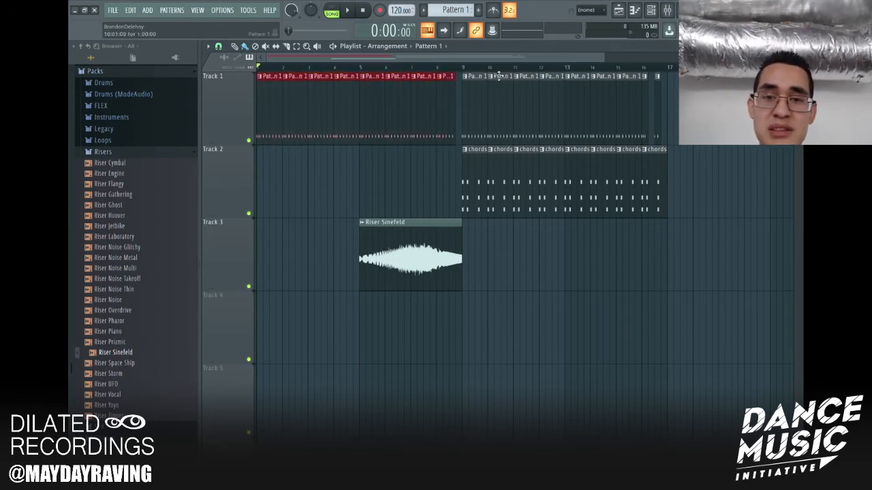
{"action": "left_click_drag", "start_coordinate": [464, 68], "coordinate": [659, 85]}
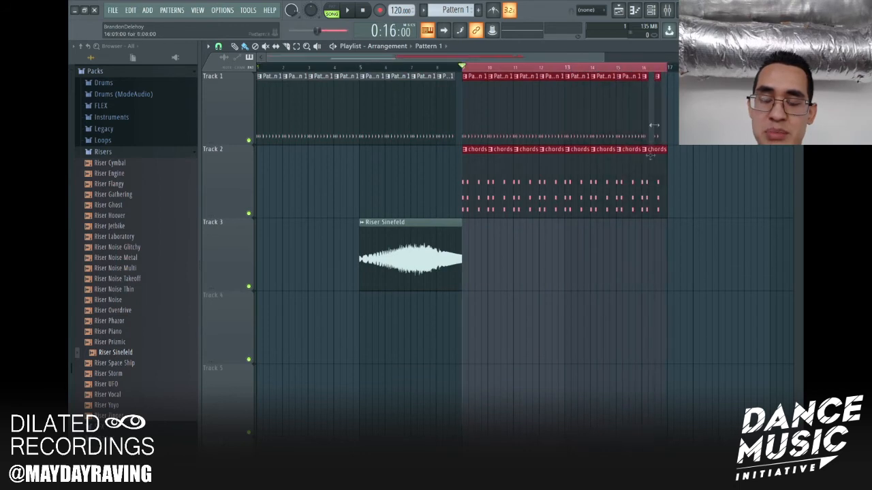
{"action": "left_click", "coordinate": [621, 245], "text": "ctrl"}
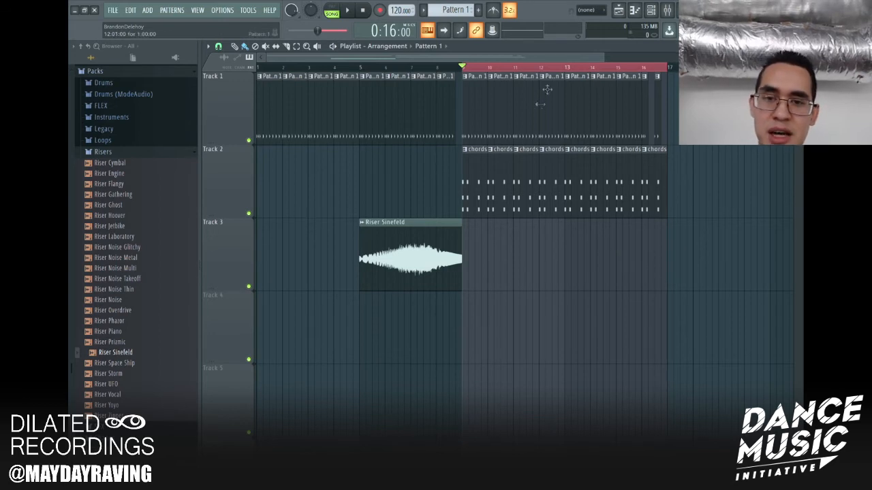
{"action": "left_click", "coordinate": [554, 69], "text": "ctrl"}
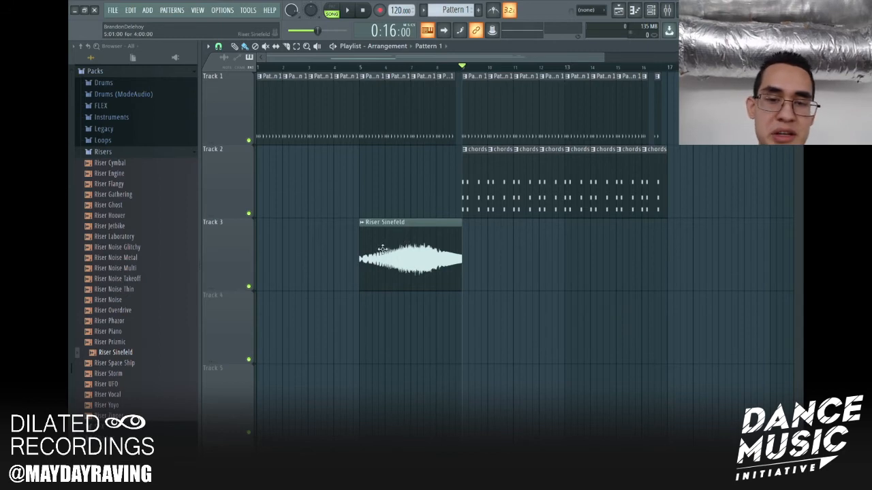
Step: Preview the Riser Sinefeld sample in the browser and examine its audio clip on Track 3
{"action": "scroll", "coordinate": [391, 165], "scroll_direction": "up", "scroll_amount": 3}
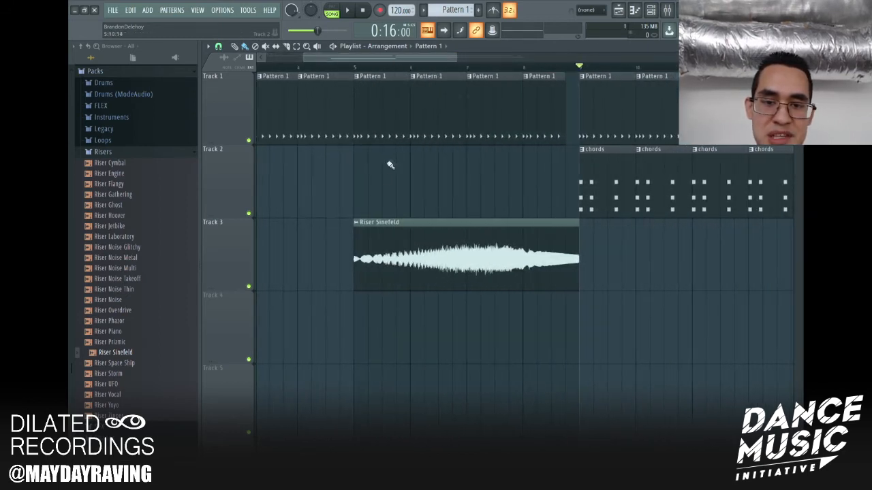
{"action": "left_click_drag", "start_coordinate": [392, 60], "coordinate": [327, 60]}
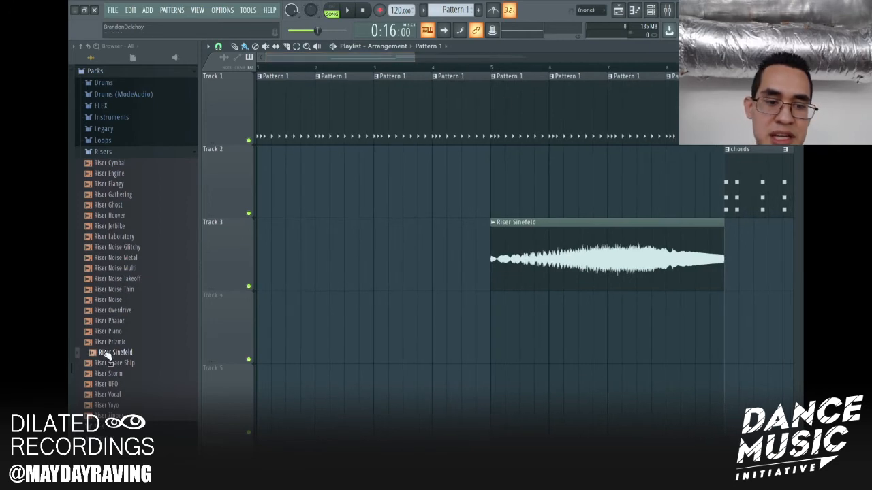
{"action": "left_click_drag", "start_coordinate": [117, 353], "coordinate": [150, 331]}
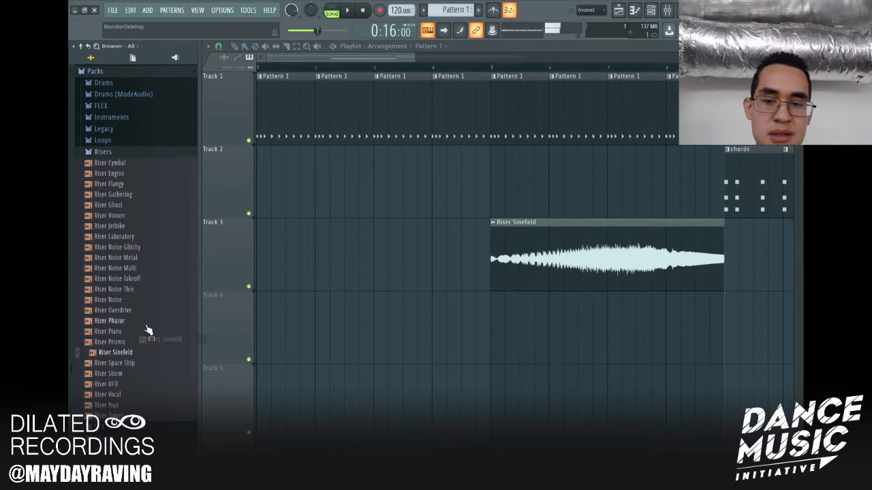
{"action": "left_click_drag", "start_coordinate": [562, 239], "coordinate": [566, 261]}
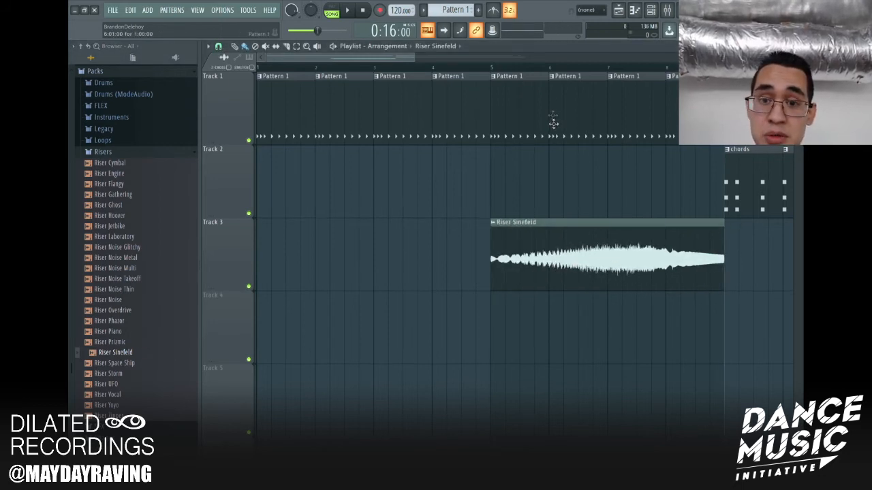
Step: Show the Unsorted channels in the Channel rack, inspect the Grv Snareclap 16 sampler settings, and return to the Playlist
{"action": "scroll", "coordinate": [548, 57], "scroll_direction": "down", "scroll_amount": 2}
{"action": "key", "text": "F6"}
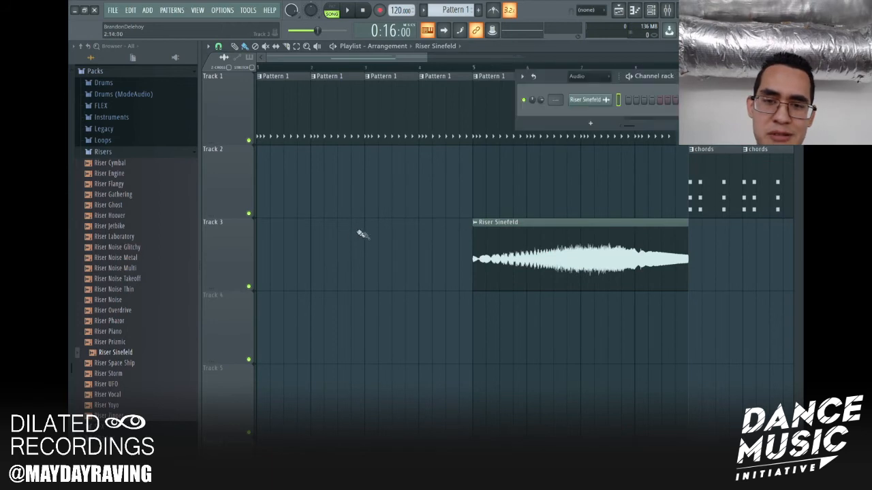
{"action": "left_click", "coordinate": [590, 76]}
{"action": "left_click", "coordinate": [589, 106]}
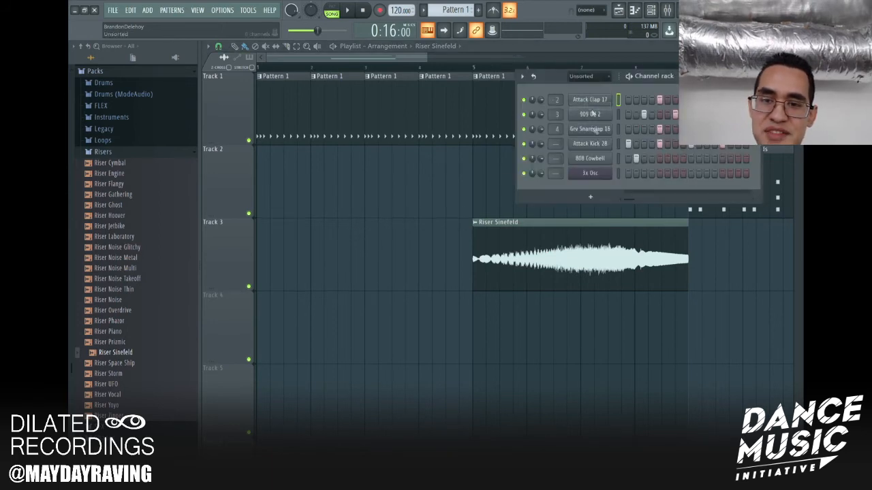
{"action": "left_click", "coordinate": [609, 132]}
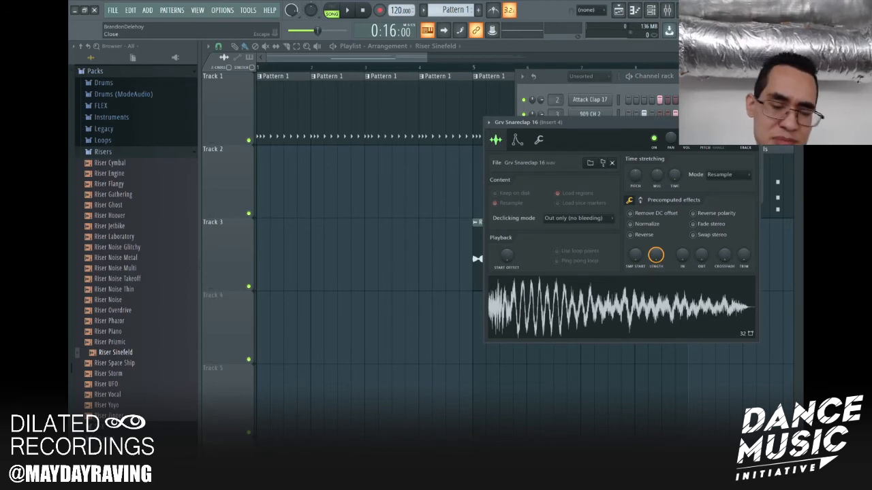
{"action": "left_click", "coordinate": [751, 123]}
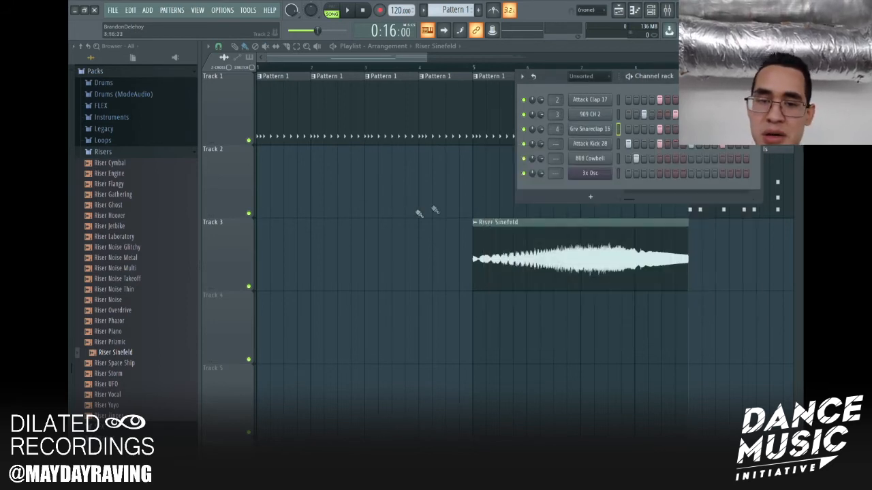
{"action": "right_click", "coordinate": [417, 213]}
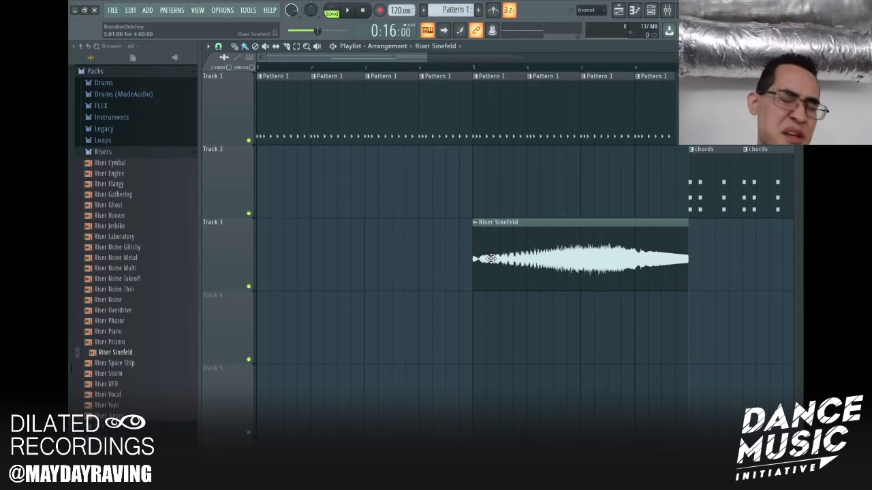
Step: Play the arrangement from bar 4 through the riser into the chords section, and stop playback
{"action": "left_click", "coordinate": [473, 67]}
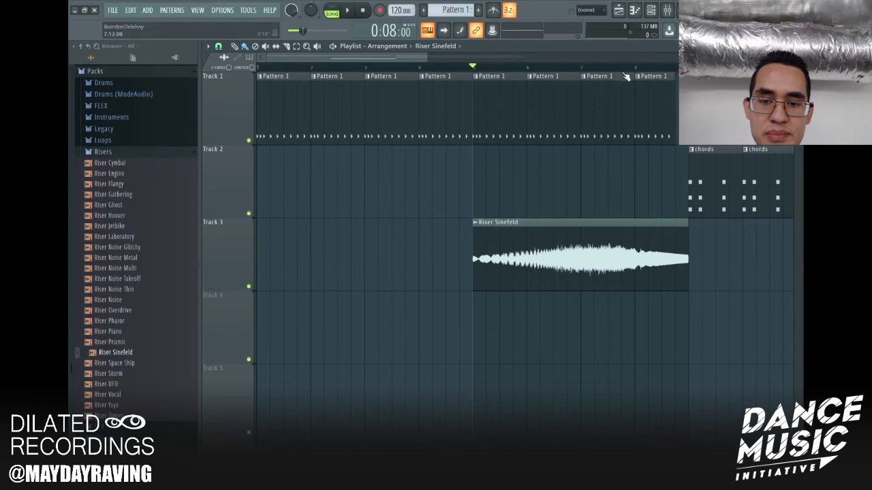
{"action": "left_click", "coordinate": [419, 67]}
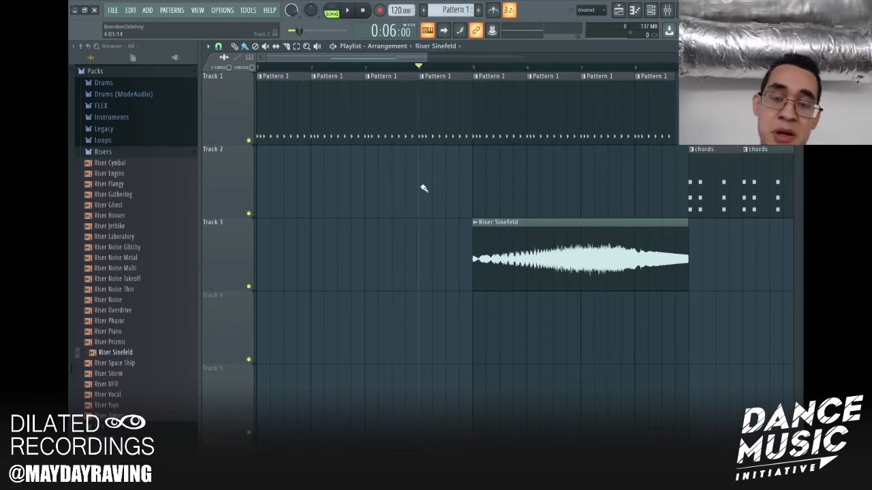
{"action": "key", "text": "space"}
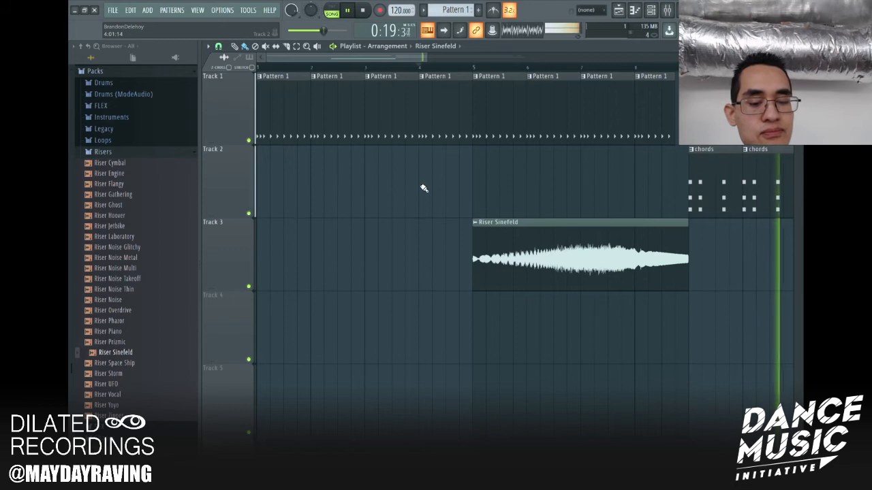
{"action": "scroll", "coordinate": [540, 69], "scroll_direction": "down", "scroll_amount": 4}
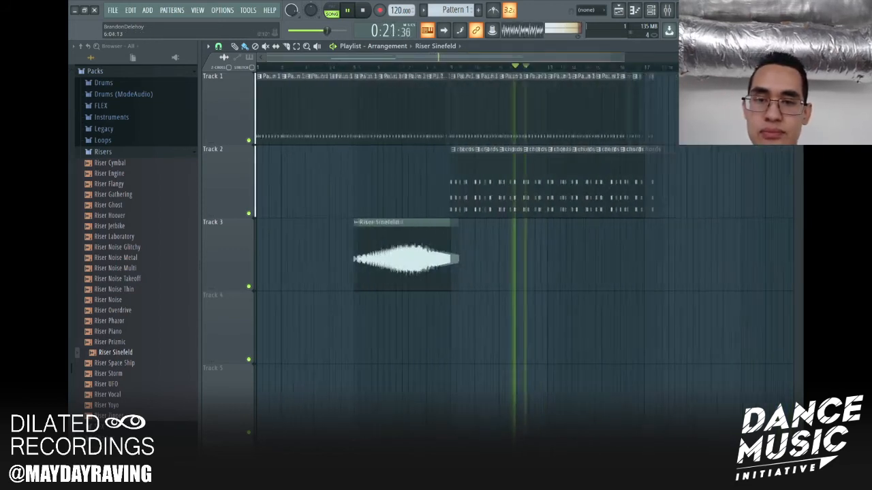
{"action": "key", "text": "space"}
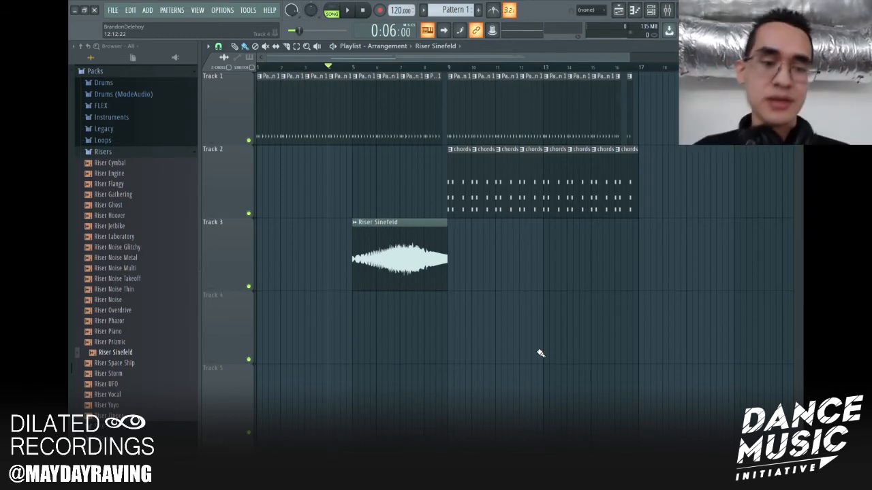
Step: Add the Riser Noise Glitchy sample as an audio clip on Track 4, starting at bar 5
{"action": "left_click_drag", "start_coordinate": [136, 248], "coordinate": [354, 356]}
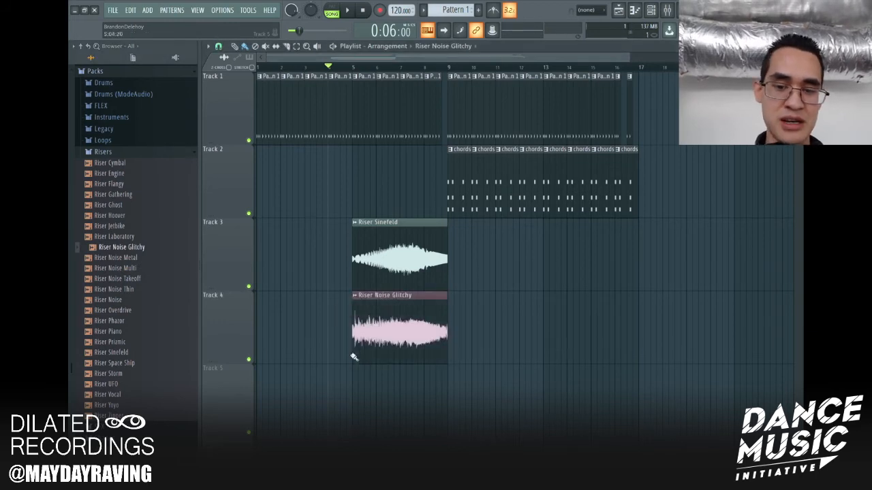
{"action": "scroll", "coordinate": [397, 306], "scroll_direction": "down", "scroll_amount": 3}
{"action": "scroll", "coordinate": [433, 225], "scroll_direction": "up", "scroll_amount": 1}
{"action": "scroll", "coordinate": [432, 226], "scroll_direction": "up", "scroll_amount": 1}
{"action": "scroll", "coordinate": [454, 59], "scroll_direction": "up", "scroll_amount": 3}
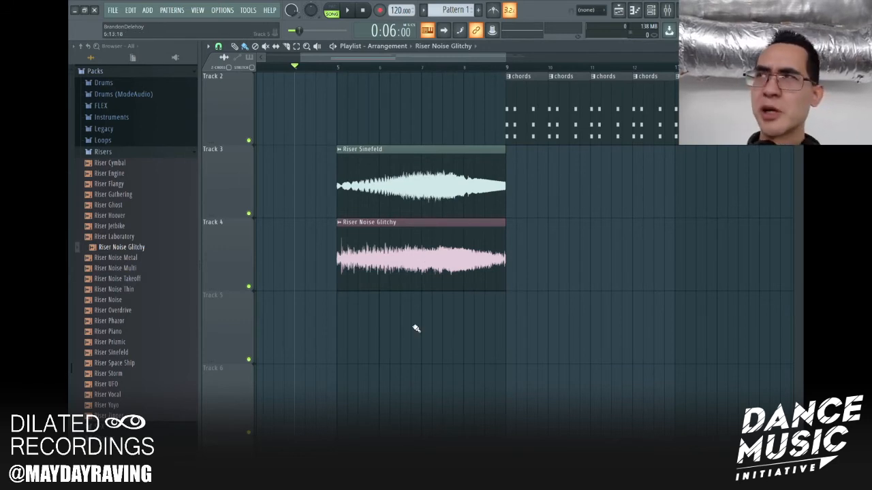
Step: Play the two layered risers up to the start of the chords section, and stop playback
{"action": "key", "text": "space"}
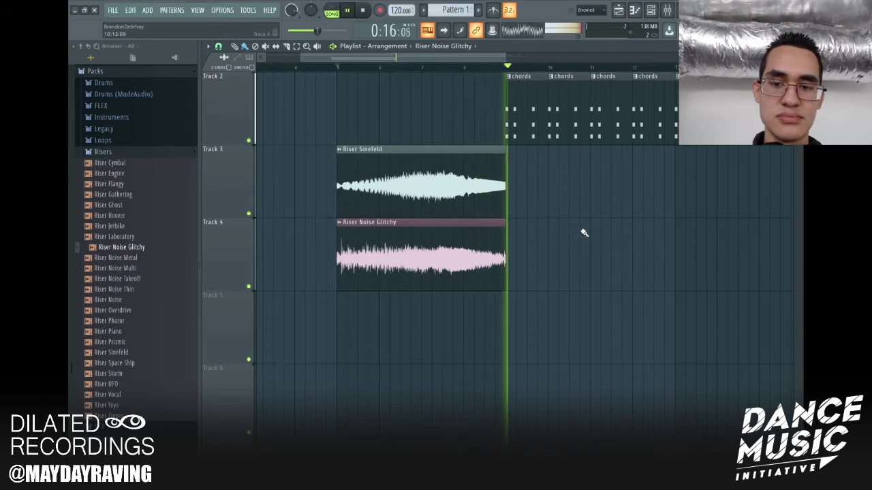
{"action": "key", "text": "space"}
{"action": "left_click_drag", "start_coordinate": [488, 193], "coordinate": [538, 251]}
{"action": "left_click", "coordinate": [530, 199], "text": "ctrl"}
{"action": "scroll", "coordinate": [485, 157], "scroll_direction": "up", "scroll_amount": 1}
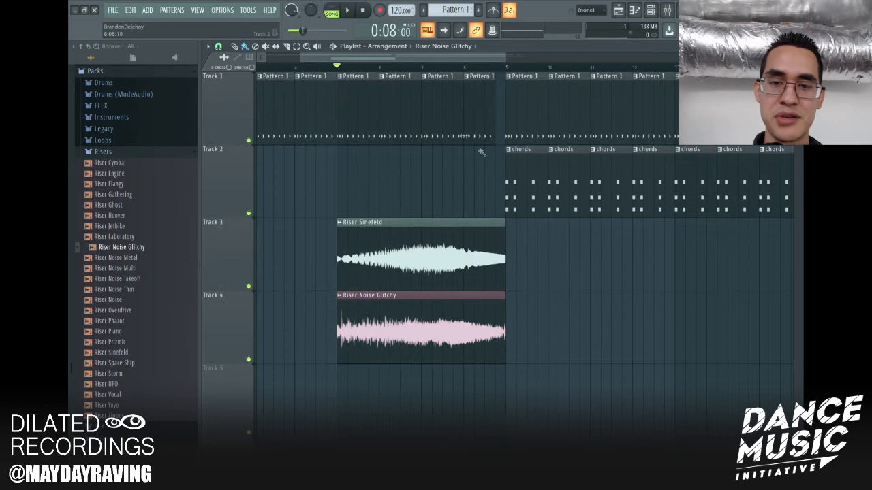
Step: Trim half a bar off the end of both riser clips together and shift them so they end at bar 9
{"action": "left_click_drag", "start_coordinate": [483, 259], "coordinate": [483, 307]}
{"action": "mouse_move", "coordinate": [504, 249]}
{"action": "left_mouse_down"}
{"action": "mouse_move", "coordinate": [465, 256]}
{"action": "mouse_move", "coordinate": [495, 248]}
{"action": "mouse_move", "coordinate": [489, 241]}
{"action": "left_mouse_up"}
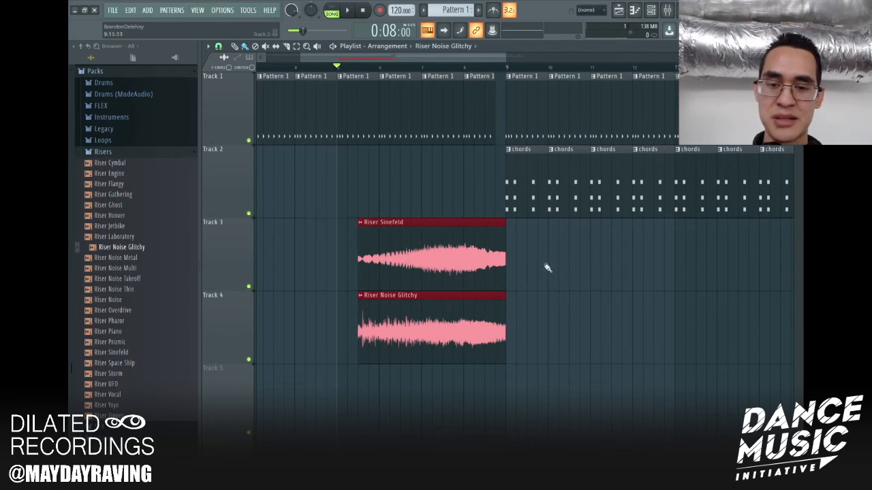
{"action": "left_click", "coordinate": [550, 273], "text": "ctrl"}
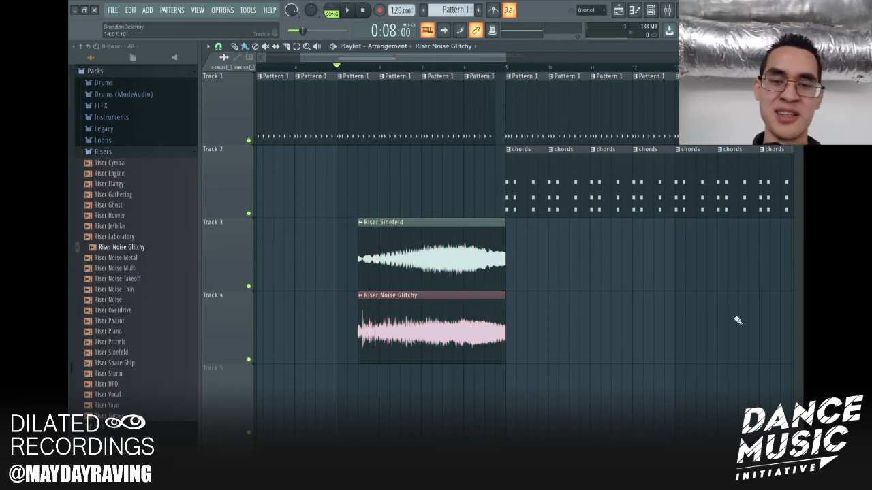
Step: Play the shortened risers from bar 7, stop playback, and return the song position to bar 5
{"action": "key", "text": "space"}
{"action": "key", "text": "space"}
{"action": "left_click", "coordinate": [422, 67]}
{"action": "key", "text": "space"}
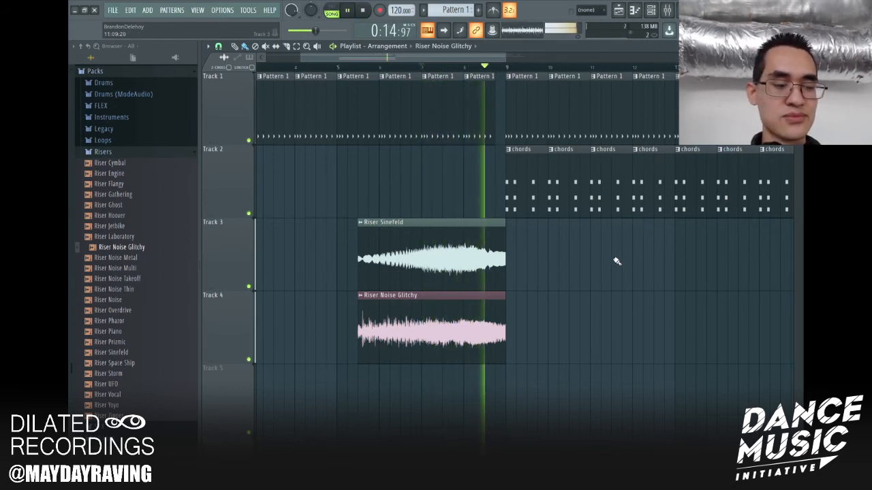
{"action": "key", "text": "space"}
{"action": "left_click", "coordinate": [336, 68]}
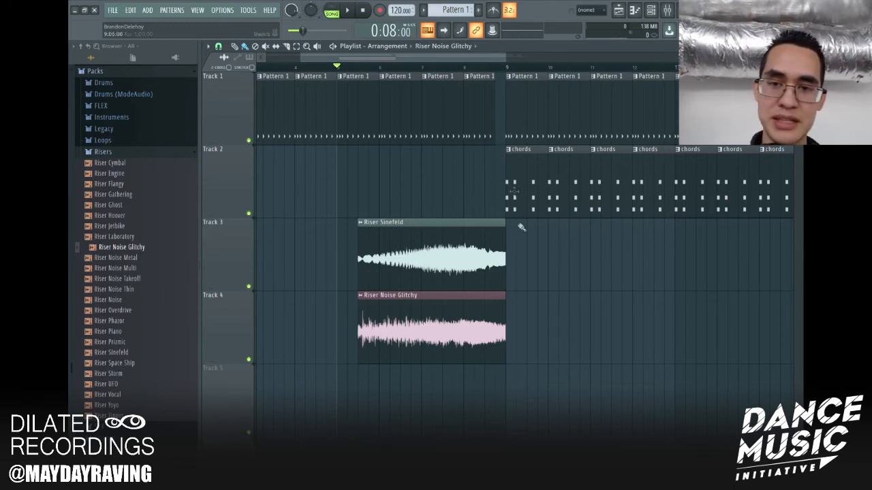
Step: Review the project's pattern list and pattern options, and close the list without changing anything
{"action": "scroll", "coordinate": [502, 63], "scroll_direction": "down", "scroll_amount": 4}
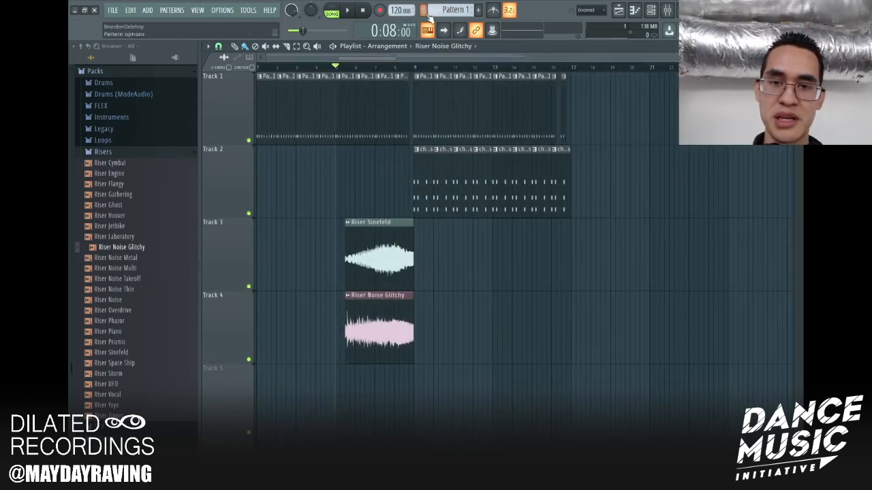
{"action": "left_click", "coordinate": [423, 9]}
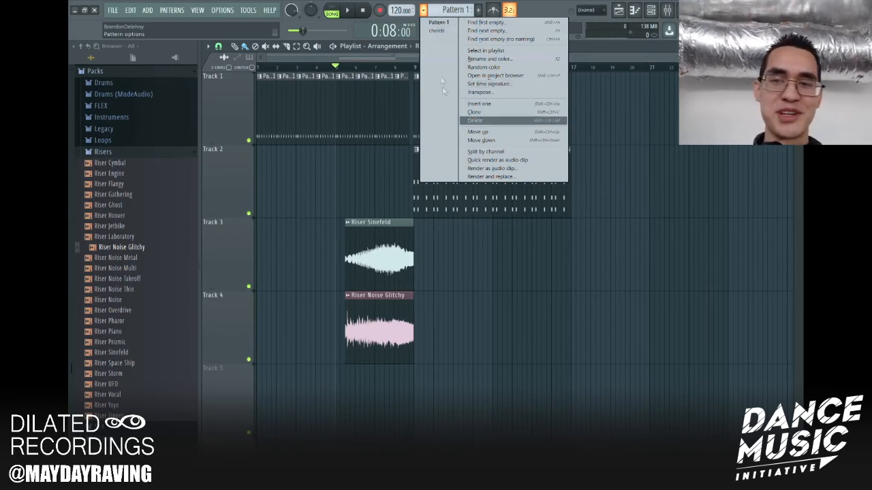
{"action": "left_click", "coordinate": [580, 284]}
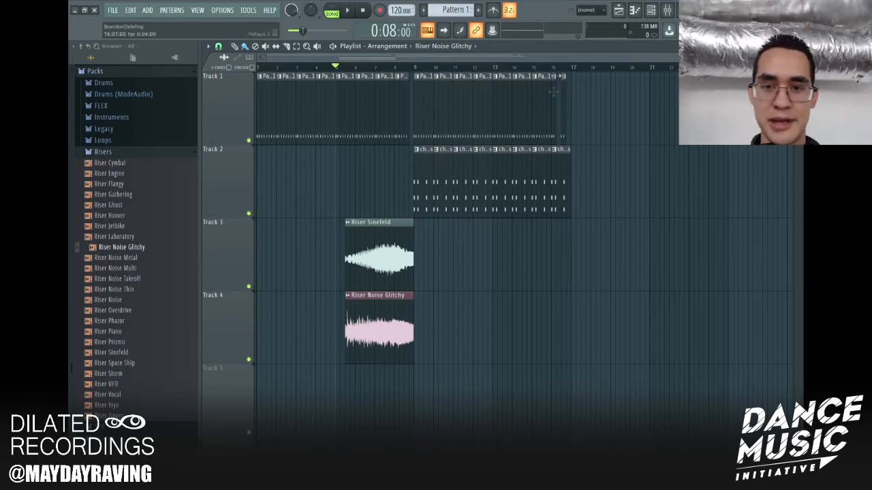
Step: Examine the whole arrangement in the Playlist at different zoom levels, and reset the song position to the start
{"action": "left_click_drag", "start_coordinate": [710, 58], "coordinate": [562, 59]}
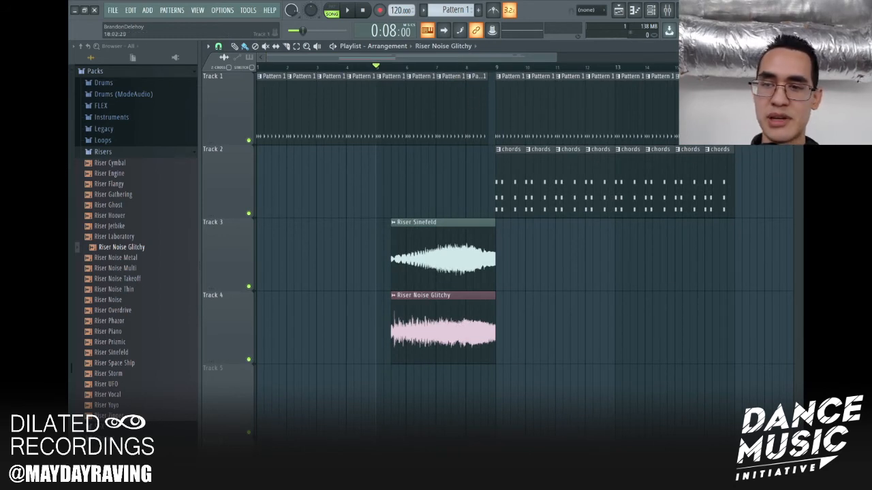
{"action": "left_click_drag", "start_coordinate": [304, 31], "coordinate": [339, 30]}
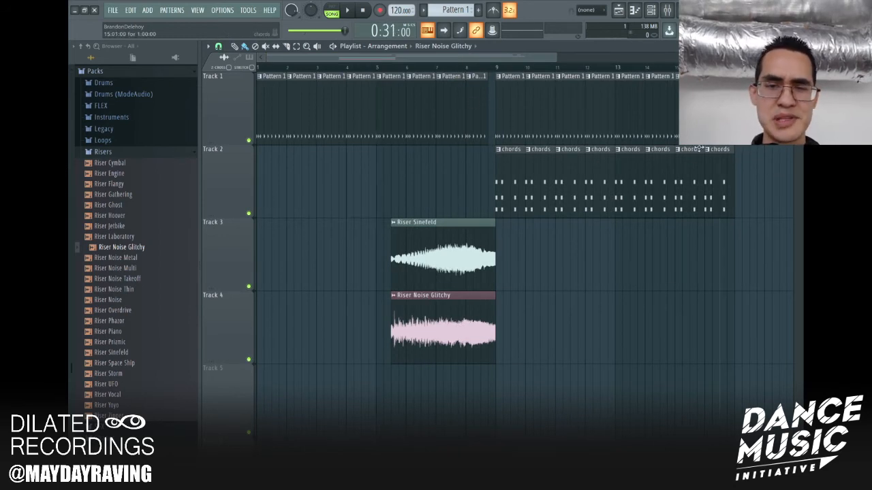
{"action": "left_click", "coordinate": [363, 10]}
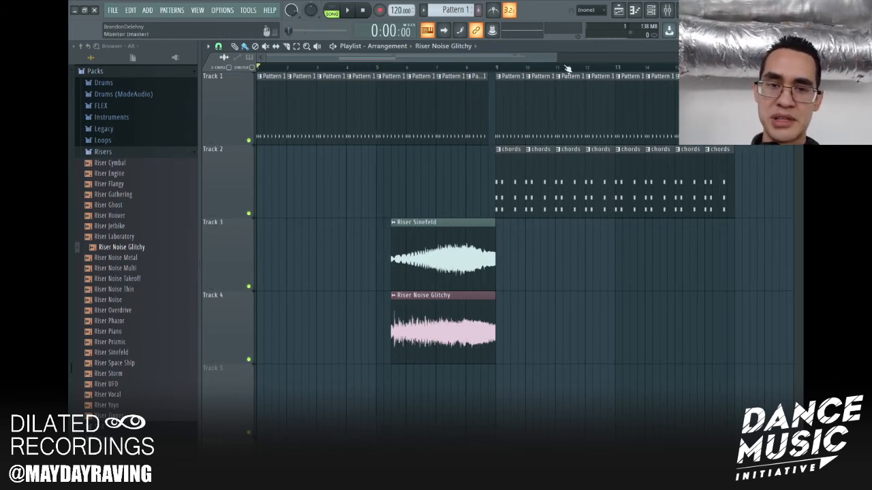
{"action": "left_click_drag", "start_coordinate": [555, 57], "coordinate": [776, 57]}
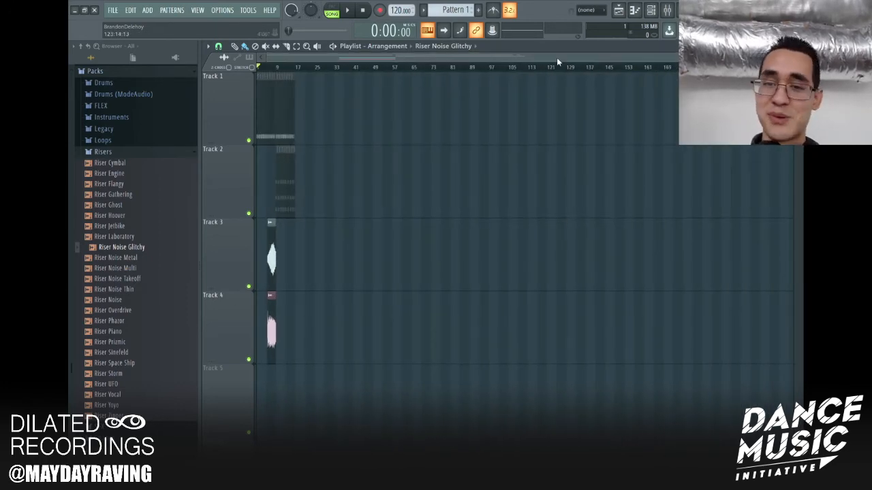
{"action": "left_click_drag", "start_coordinate": [559, 58], "coordinate": [402, 57]}
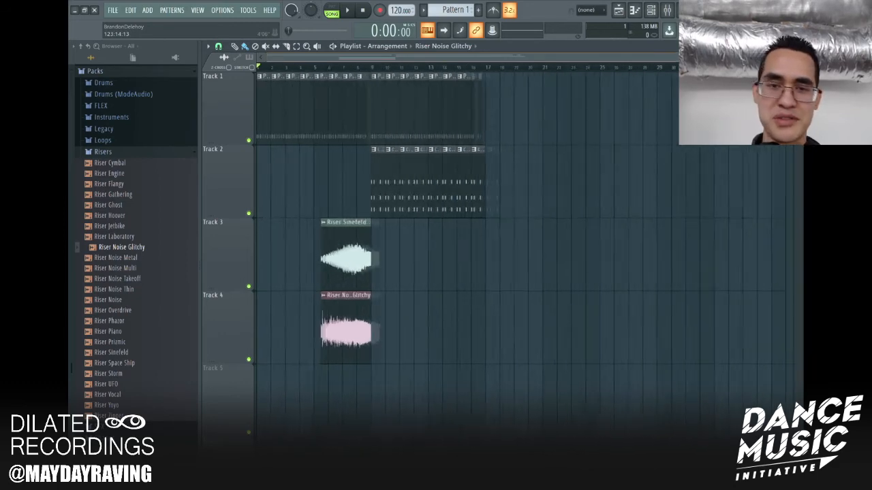
{"action": "left_click_drag", "start_coordinate": [681, 57], "coordinate": [563, 57]}
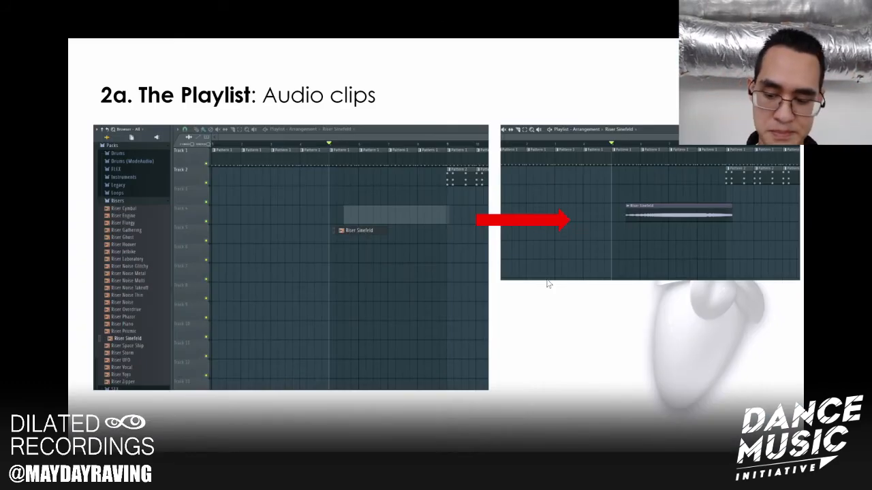
{"action": "key", "text": "Right"}
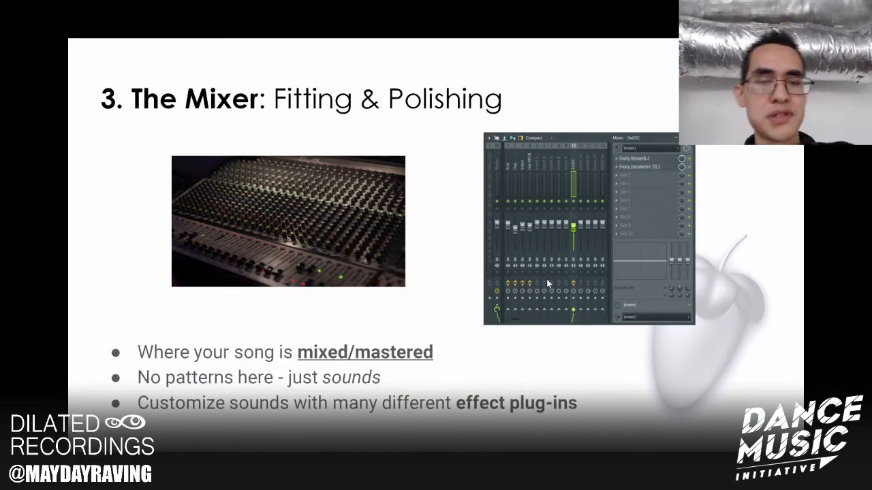
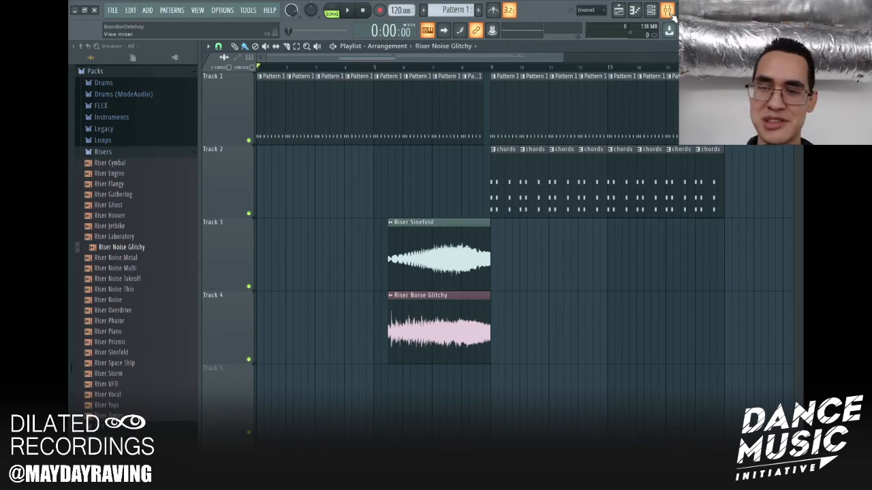
Step: Open the Mixer, enlarge its window over the Playlist, and select the Insert 1 track
{"action": "left_click", "coordinate": [667, 11]}
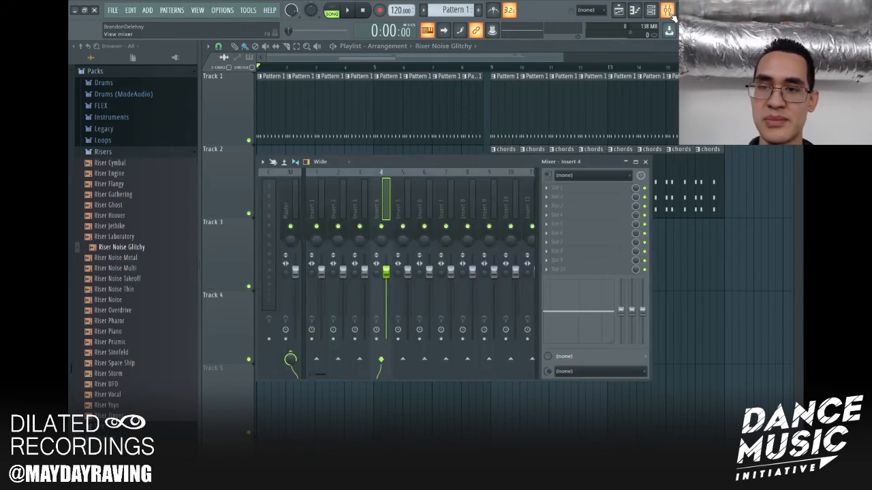
{"action": "left_click_drag", "start_coordinate": [504, 161], "coordinate": [451, 47]}
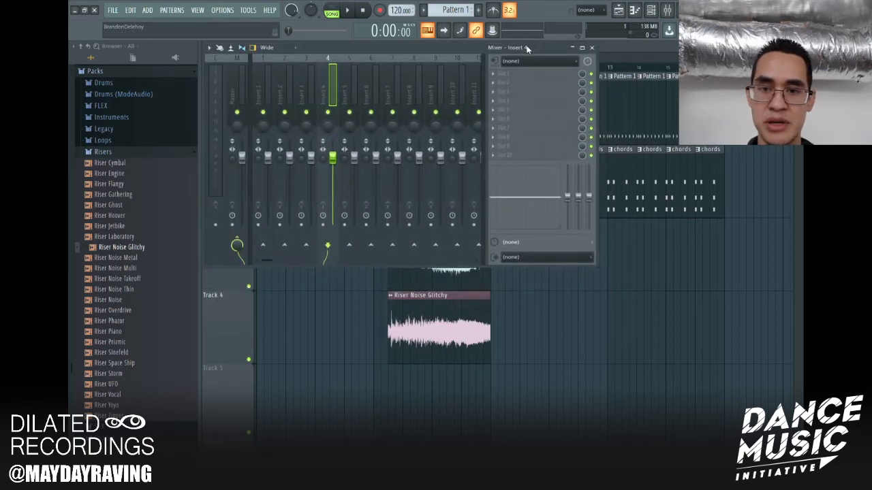
{"action": "left_click_drag", "start_coordinate": [596, 266], "coordinate": [771, 446]}
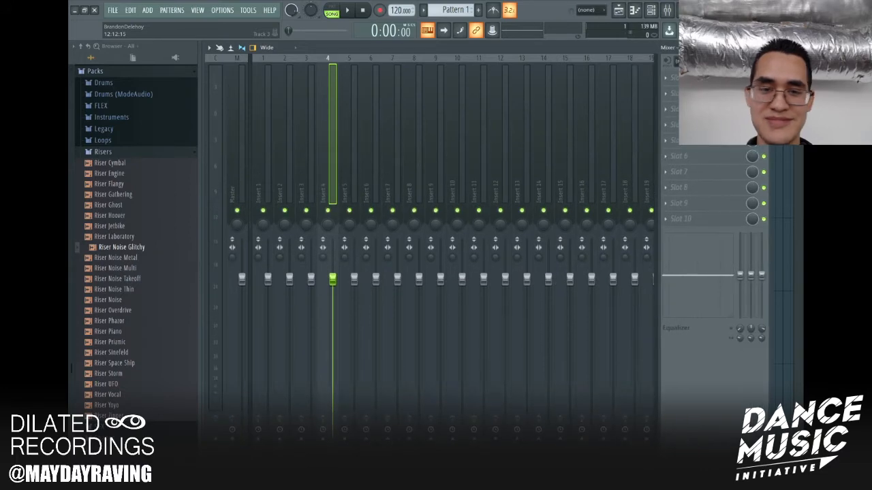
{"action": "left_click_drag", "start_coordinate": [517, 51], "coordinate": [534, 53]}
{"action": "left_click_drag", "start_coordinate": [371, 167], "coordinate": [288, 149]}
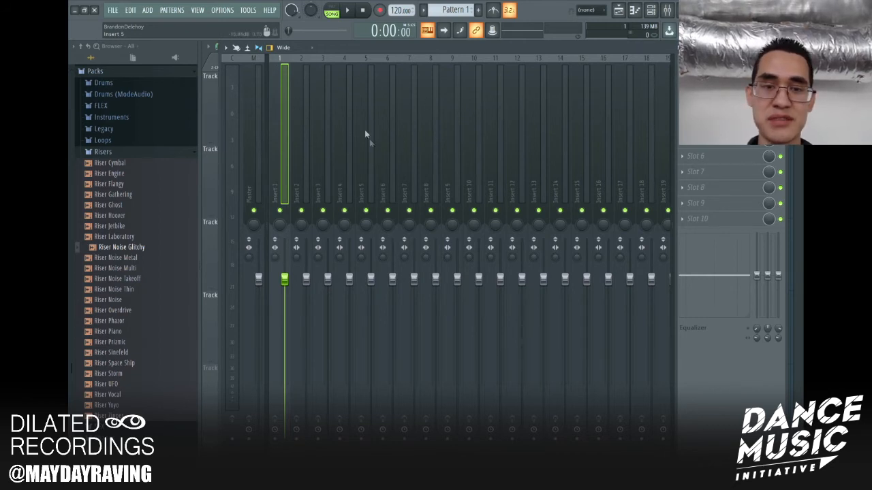
Step: Try the Wide 2, Wide alt and Extra large layouts in the Mixer
{"action": "left_click", "coordinate": [308, 51]}
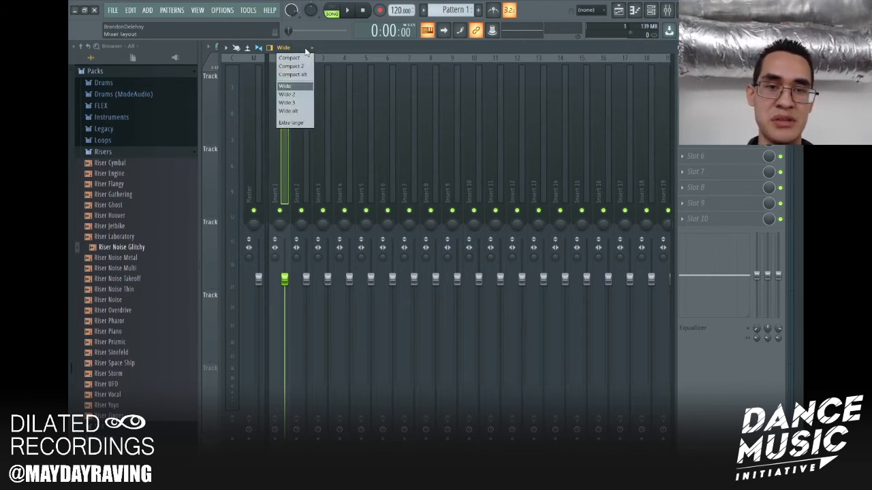
{"action": "left_click", "coordinate": [304, 89]}
{"action": "left_click", "coordinate": [295, 49]}
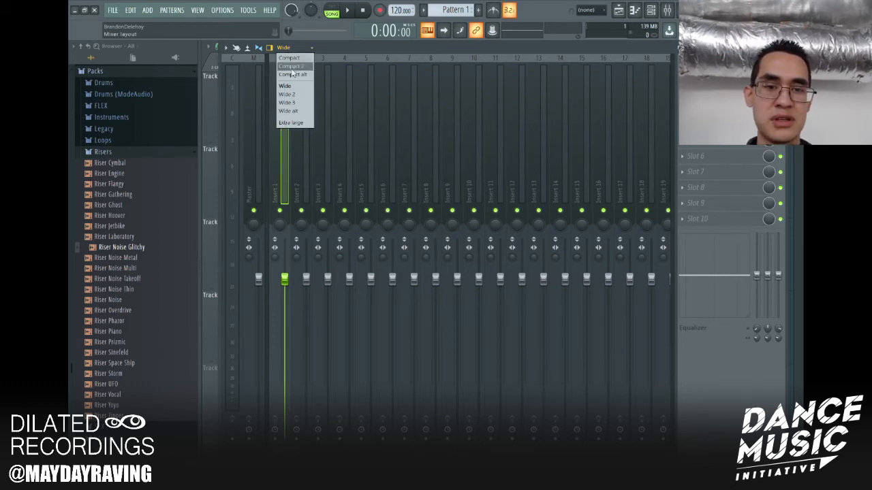
{"action": "left_click", "coordinate": [290, 95]}
{"action": "left_click", "coordinate": [296, 48]}
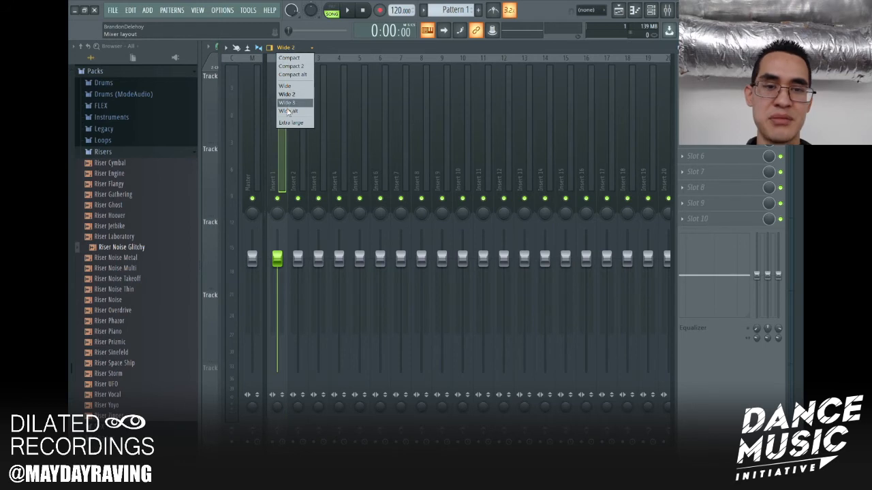
{"action": "left_click", "coordinate": [290, 101]}
{"action": "left_click", "coordinate": [308, 49]}
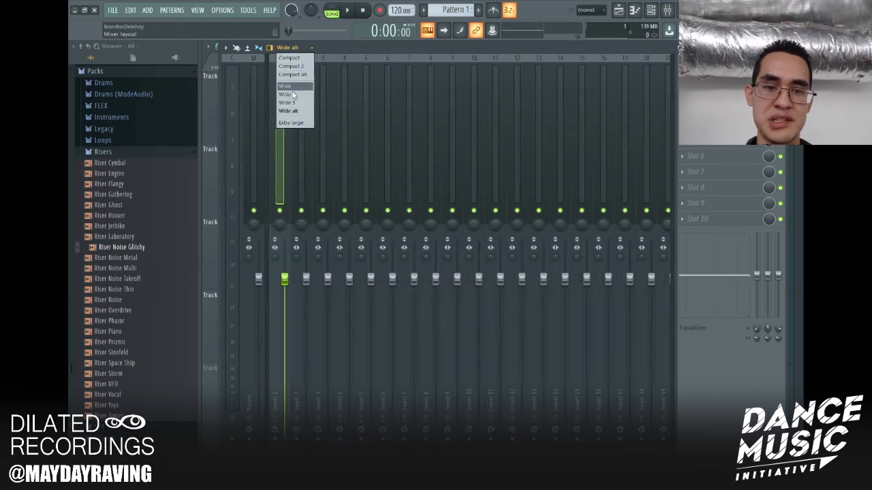
{"action": "left_click", "coordinate": [291, 123]}
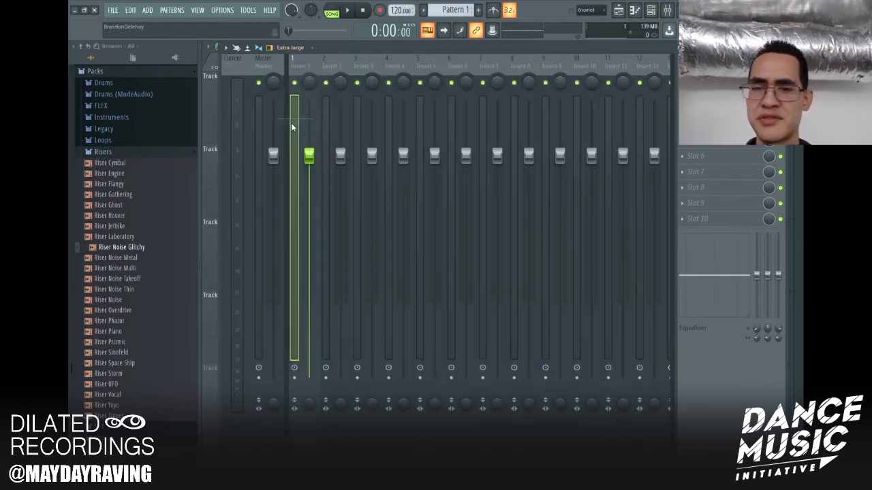
Step: Try the Compact layout in the Mixer, and restore the Wide layout
{"action": "left_click", "coordinate": [306, 49]}
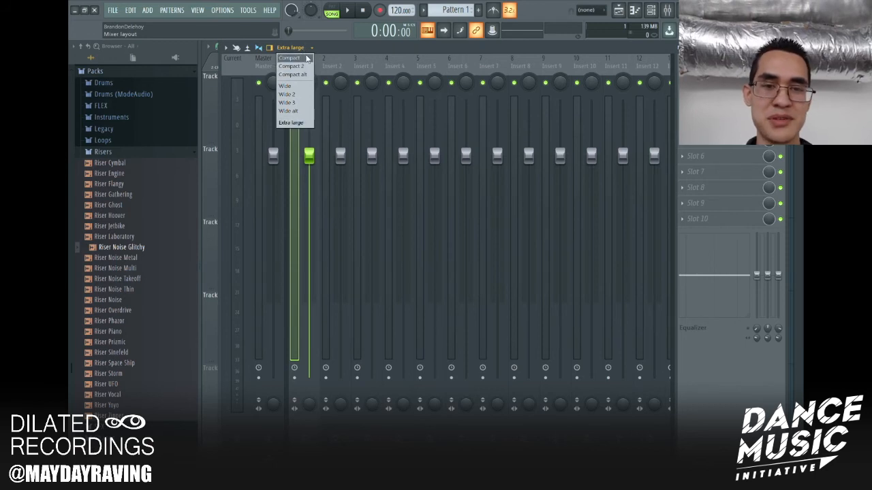
{"action": "left_click", "coordinate": [289, 58]}
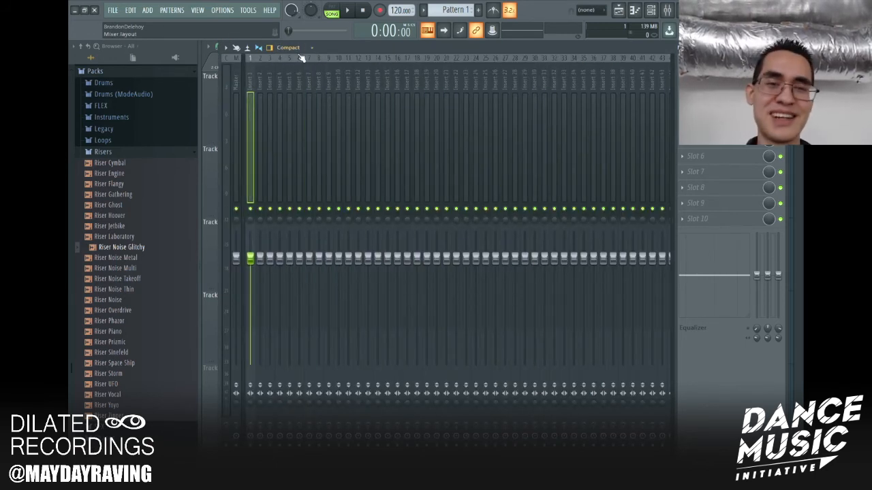
{"action": "left_click_drag", "start_coordinate": [401, 85], "coordinate": [235, 93]}
{"action": "left_click", "coordinate": [287, 47]}
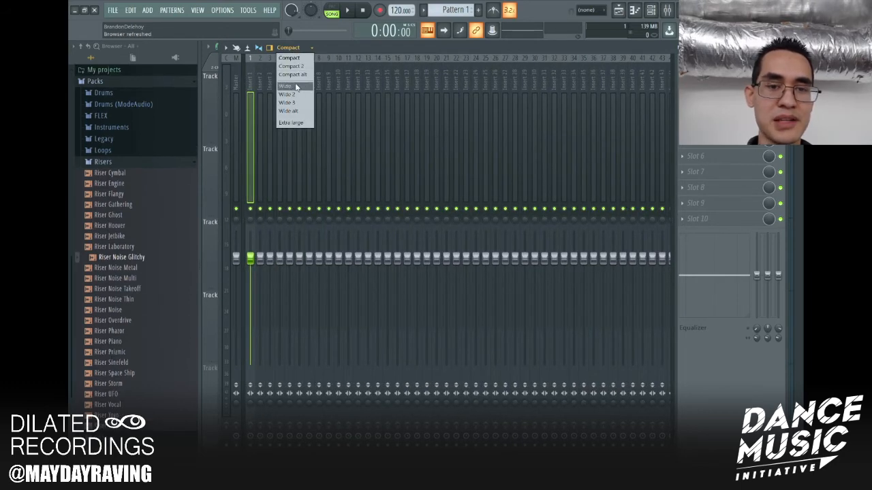
{"action": "left_click", "coordinate": [297, 87]}
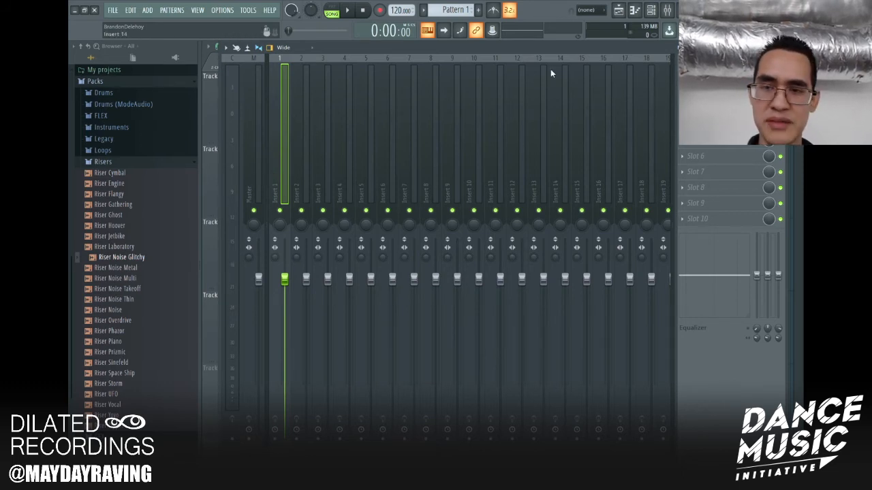
Step: Open the Channel rack over the Mixer, show the Unsorted channels, and inspect the Attack Kick 28 mixer track assignment
{"action": "left_click", "coordinate": [652, 10]}
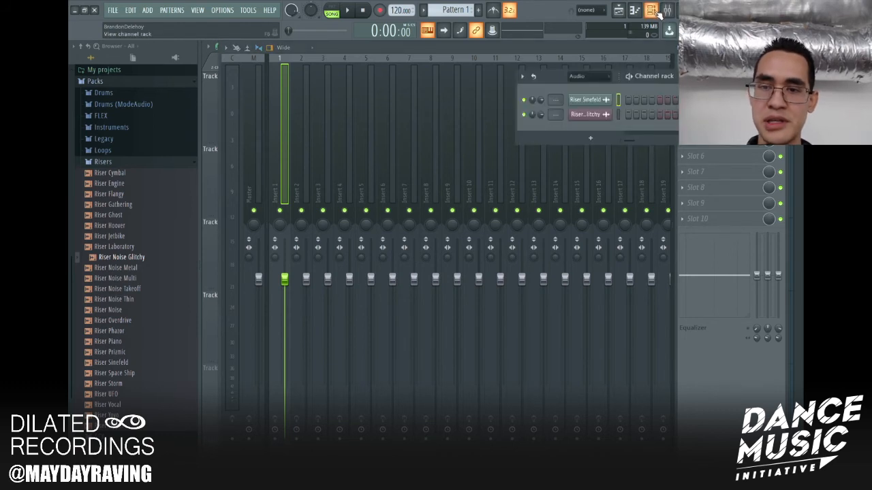
{"action": "left_click", "coordinate": [583, 79]}
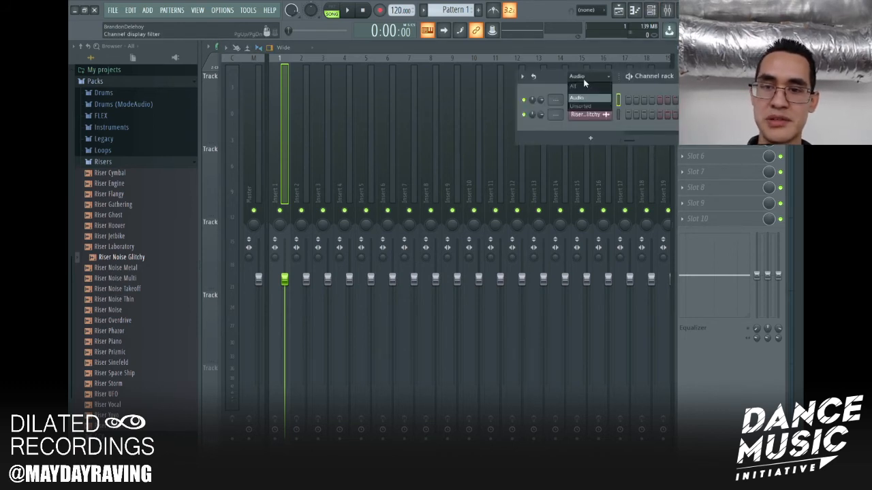
{"action": "left_click", "coordinate": [581, 107]}
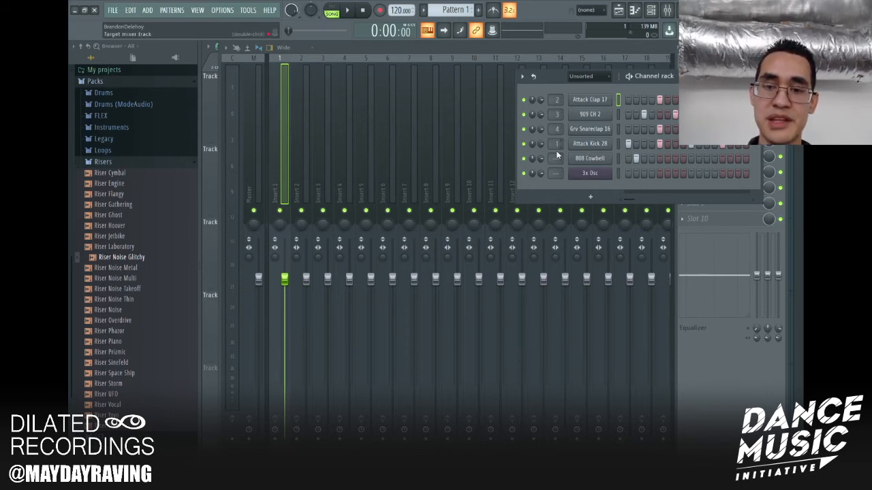
{"action": "mouse_move", "coordinate": [555, 145]}
{"action": "left_mouse_down"}
{"action": "mouse_move", "coordinate": [555, 123]}
{"action": "mouse_move", "coordinate": [555, 153]}
{"action": "left_mouse_up"}
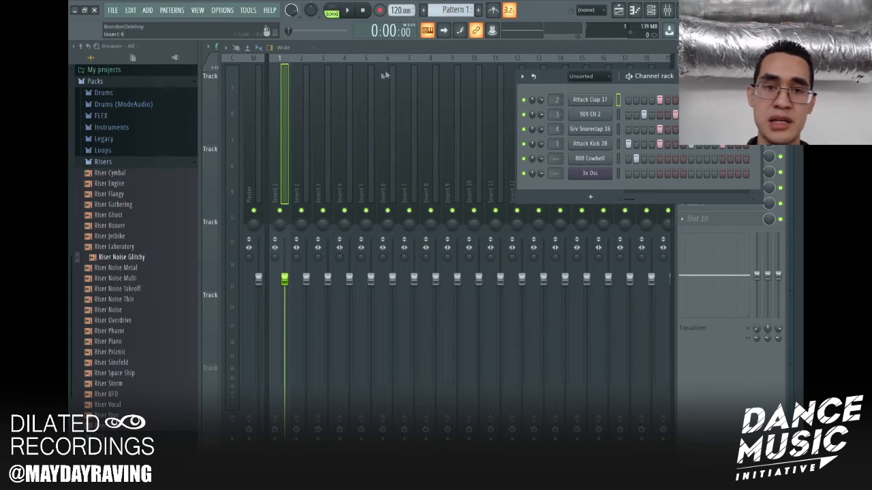
Step: Switch to pattern mode, play Pattern 1 to watch the drum levels in the Mixer, and stop playback
{"action": "left_click", "coordinate": [332, 8]}
{"action": "left_click", "coordinate": [346, 10]}
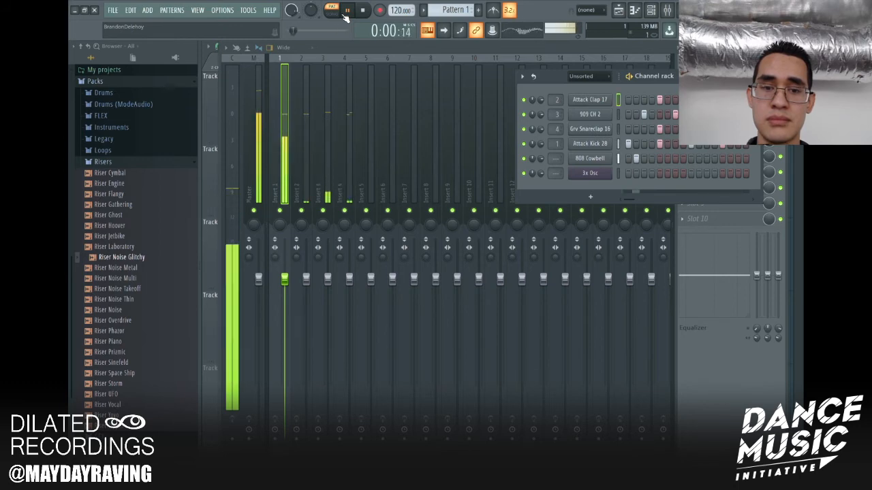
{"action": "key", "text": "space"}
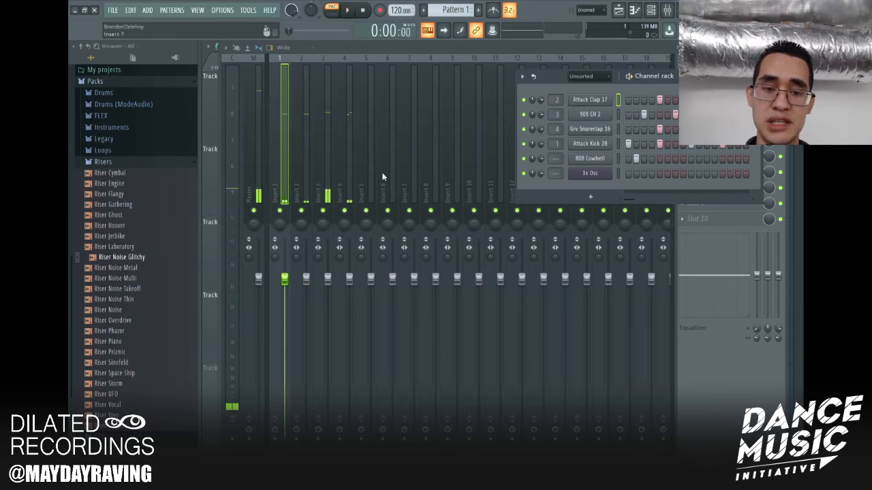
Step: Reposition the Mixer lower and the Channel rack above it, and play Pattern 1 again
{"action": "left_click_drag", "start_coordinate": [491, 41], "coordinate": [476, 111]}
{"action": "left_click_drag", "start_coordinate": [565, 77], "coordinate": [502, 49]}
{"action": "key", "text": "space"}
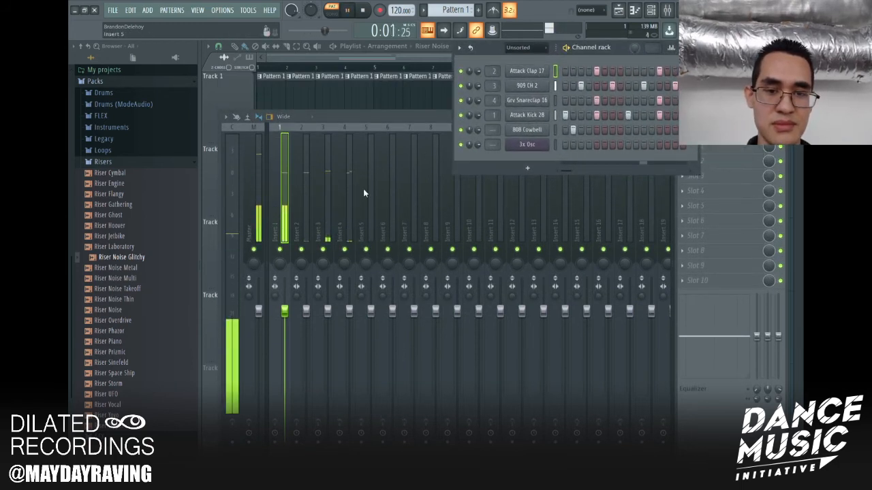
Step: Stop Pattern 1, then briefly replay it to observe how its drum channels register in the Mixer
{"action": "key", "text": "space"}
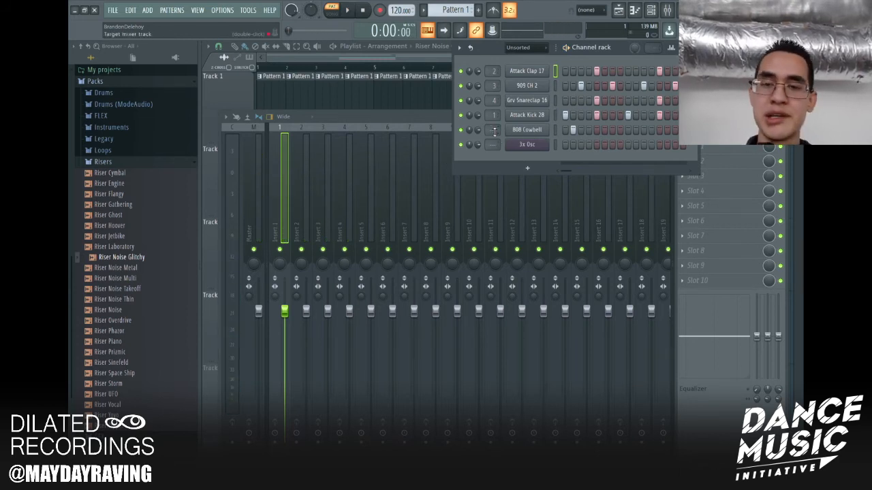
{"action": "key", "text": "space"}
{"action": "key", "text": "space"}
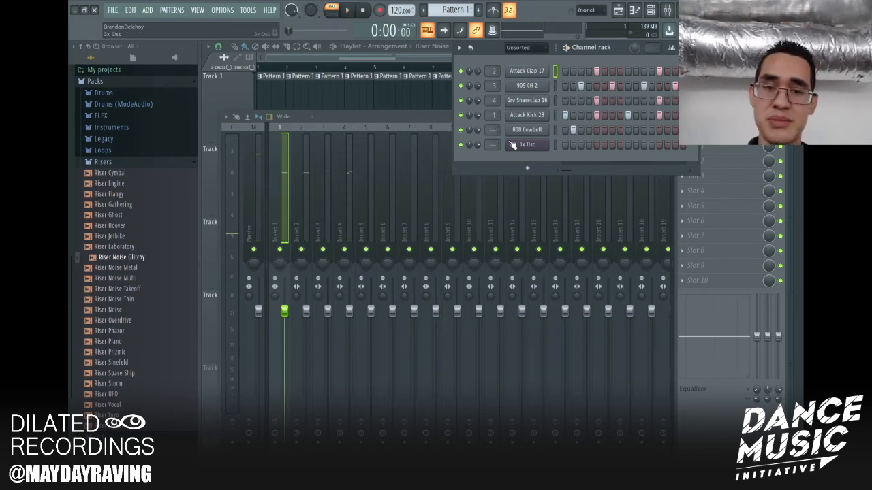
Step: Select the Master track and play Pattern 1 to compare its level with the individual insert tracks
{"action": "left_click", "coordinate": [253, 199]}
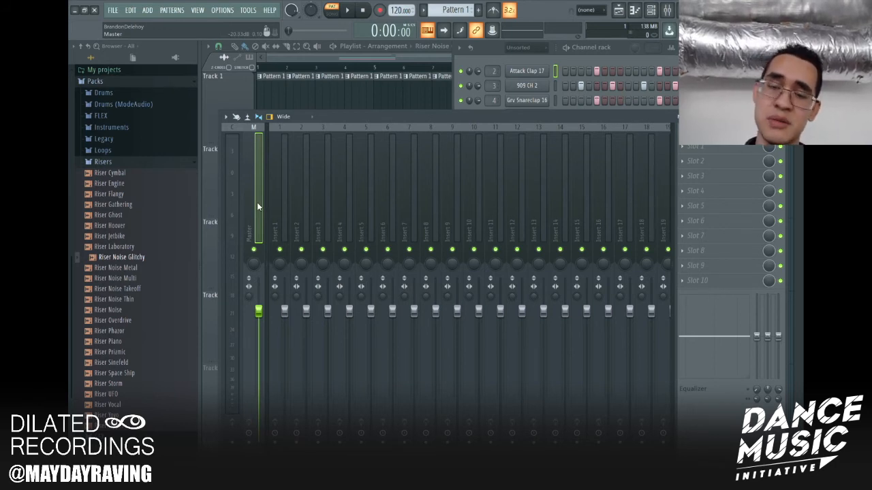
{"action": "key", "text": "space"}
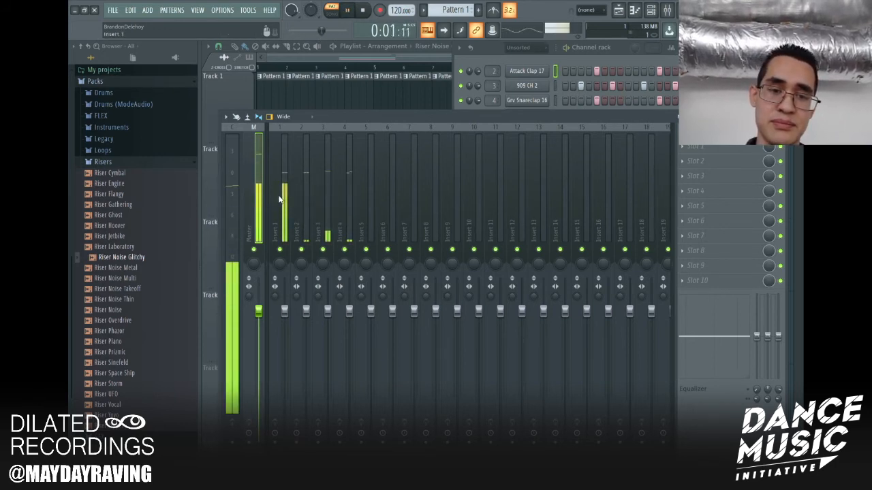
{"action": "key", "text": "space"}
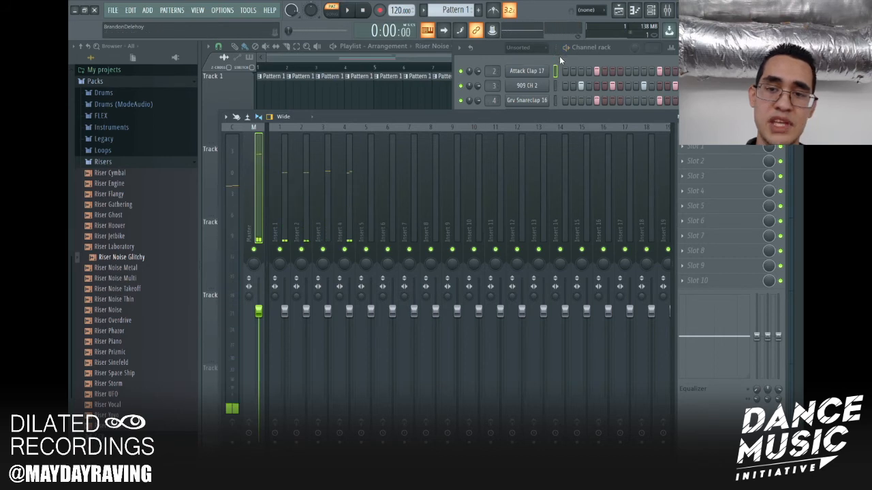
{"action": "left_click", "coordinate": [561, 59]}
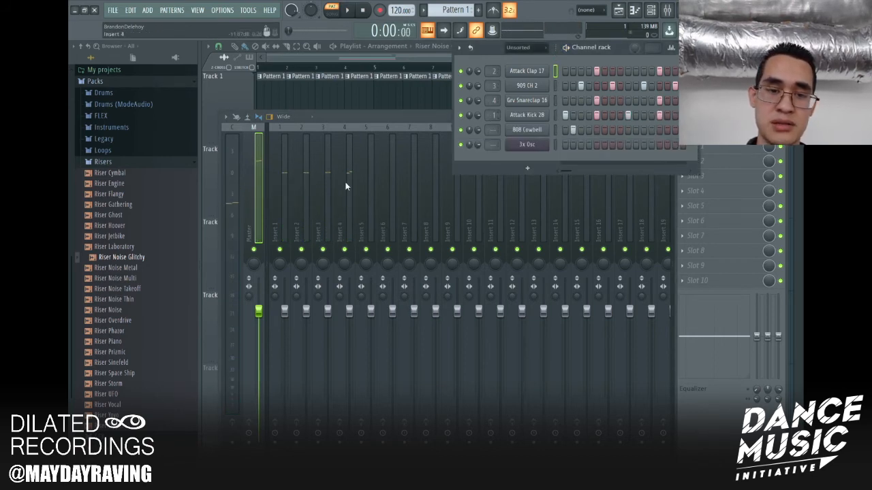
{"action": "left_click", "coordinate": [276, 186]}
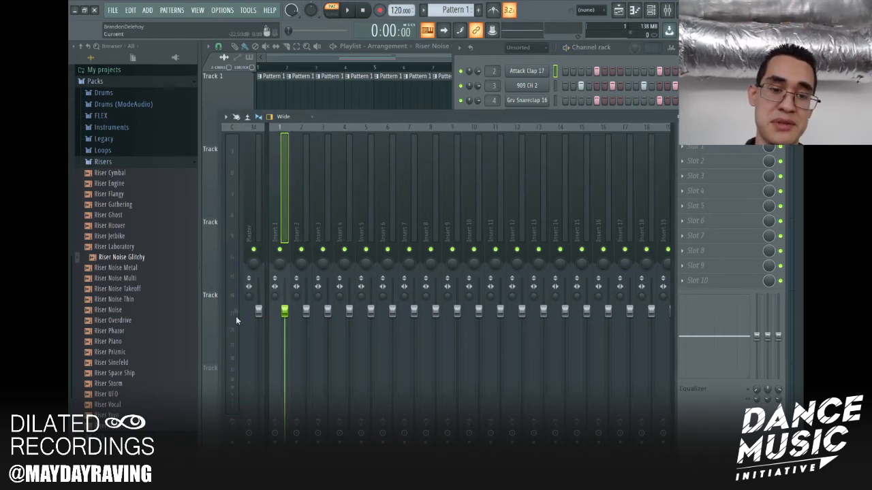
{"action": "left_click", "coordinate": [256, 210]}
{"action": "key", "text": "space"}
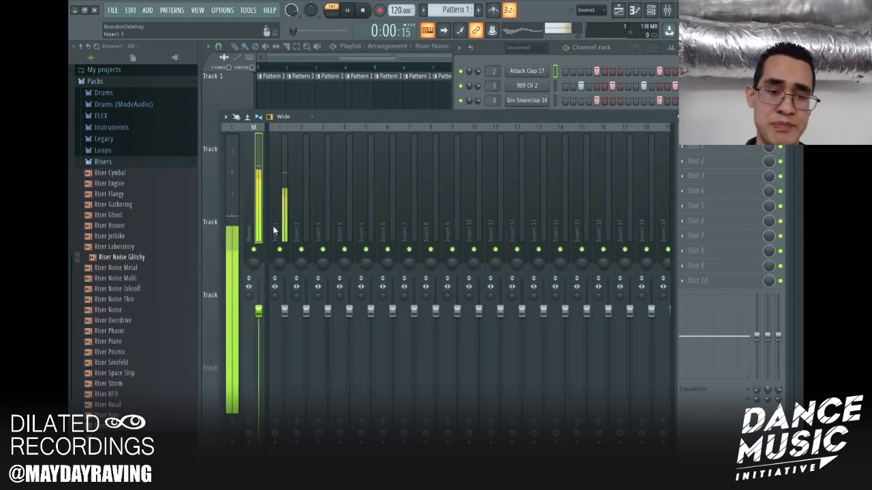
{"action": "key", "text": "space"}
Step: Inspect the routing to the Master track by selecting Insert 1 and Insert 7, ending on Insert 1
{"action": "left_click", "coordinate": [279, 228]}
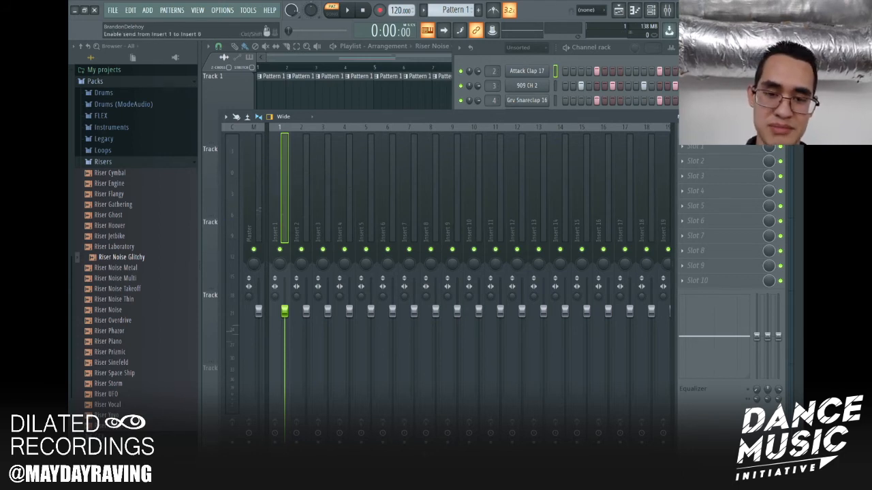
{"action": "left_click", "coordinate": [417, 191]}
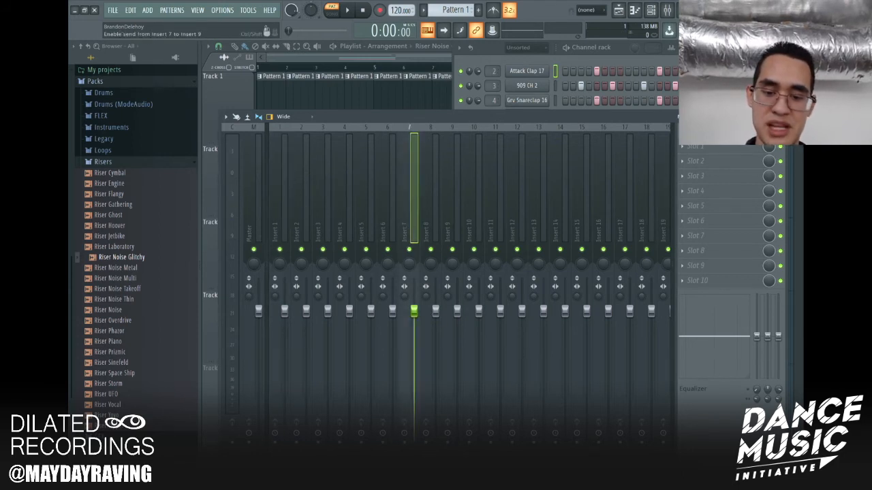
{"action": "left_click", "coordinate": [290, 214]}
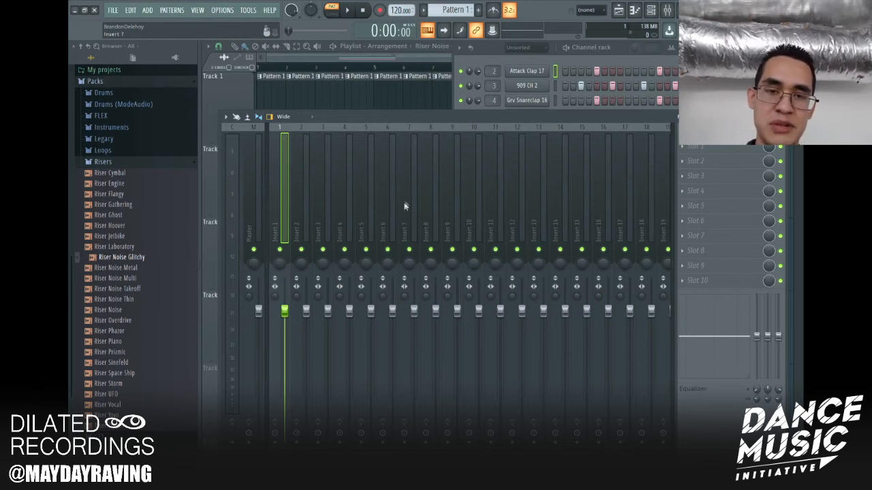
Step: Bring the Channel rack over the Mixer and play Pattern 1 to match the drum channels to their mixer tracks, then stop at Insert 1
{"action": "left_click_drag", "start_coordinate": [619, 55], "coordinate": [610, 54]}
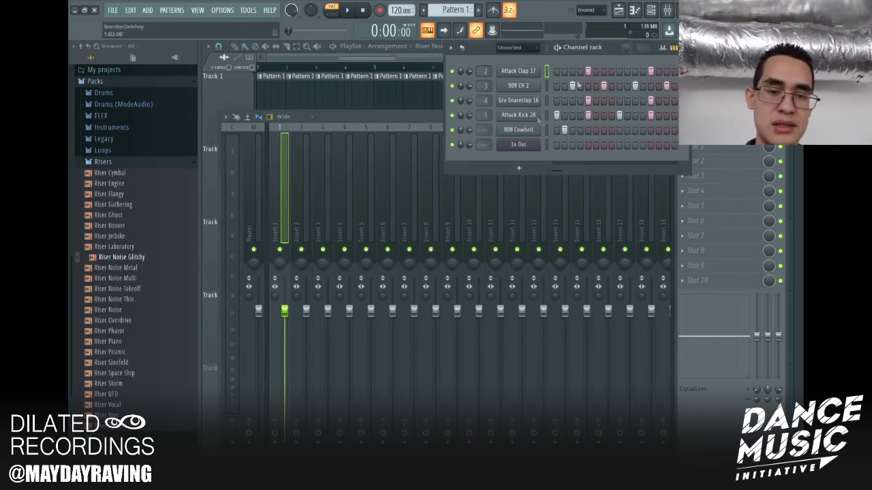
{"action": "key", "text": "space"}
{"action": "key", "text": "space"}
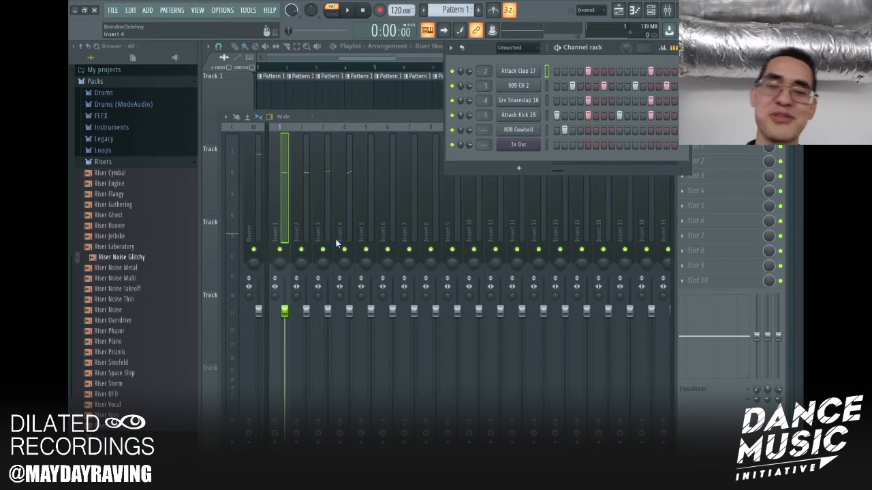
{"action": "key", "text": "space"}
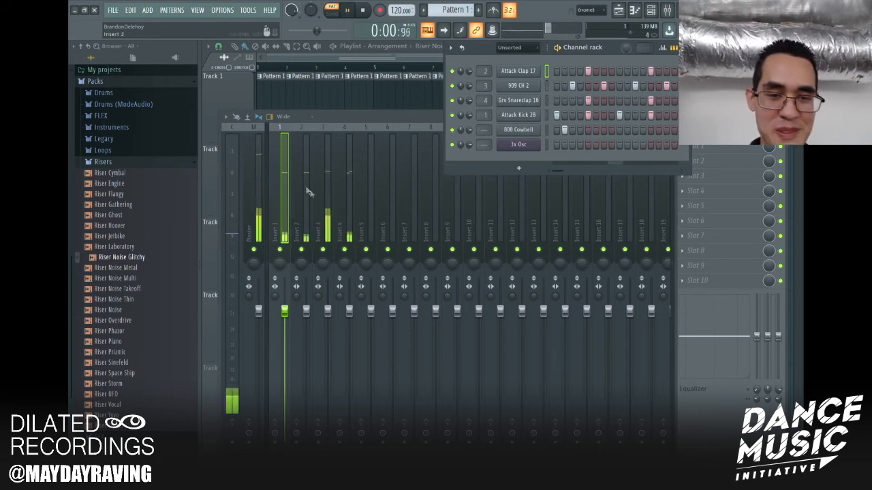
{"action": "left_click", "coordinate": [284, 130]}
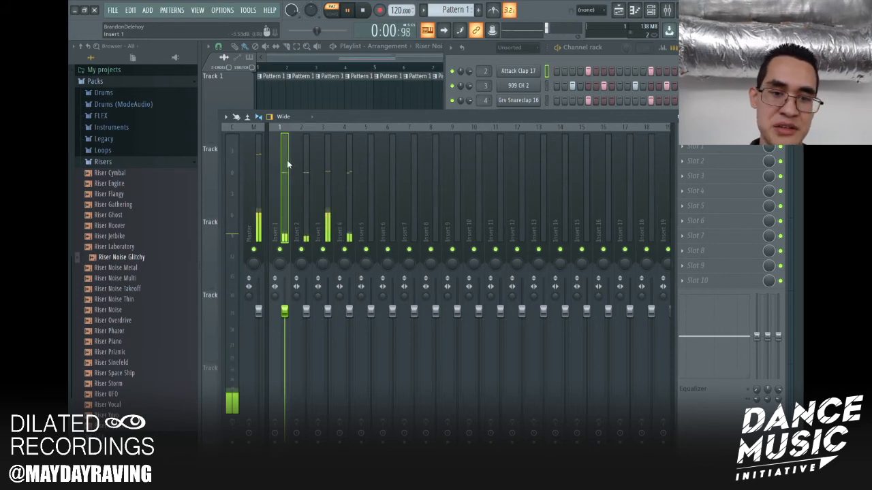
{"action": "key", "text": "space"}
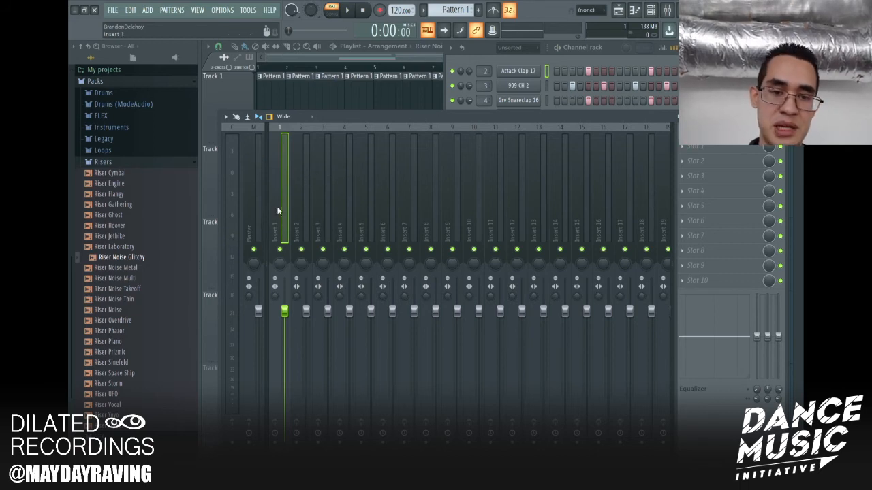
Step: Rename the Insert 1 mixer track to "kick"
{"action": "right_click", "coordinate": [288, 197]}
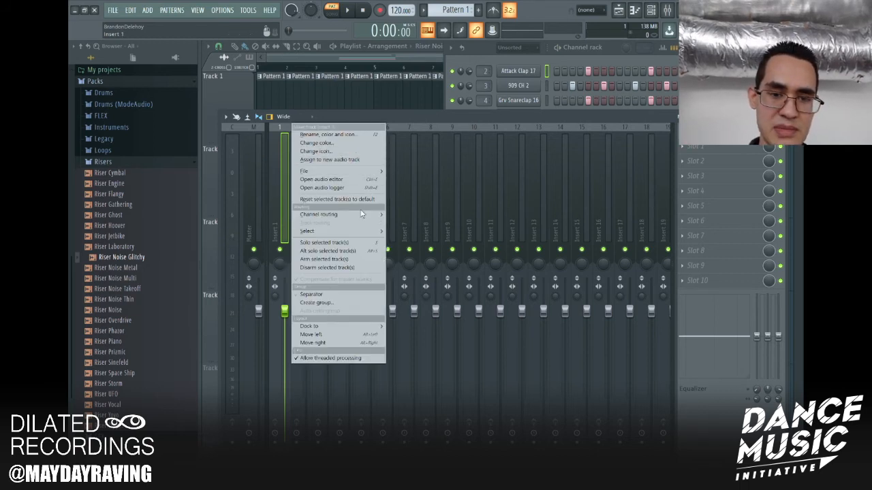
{"action": "left_click", "coordinate": [331, 134]}
{"action": "type", "text": "kick"}
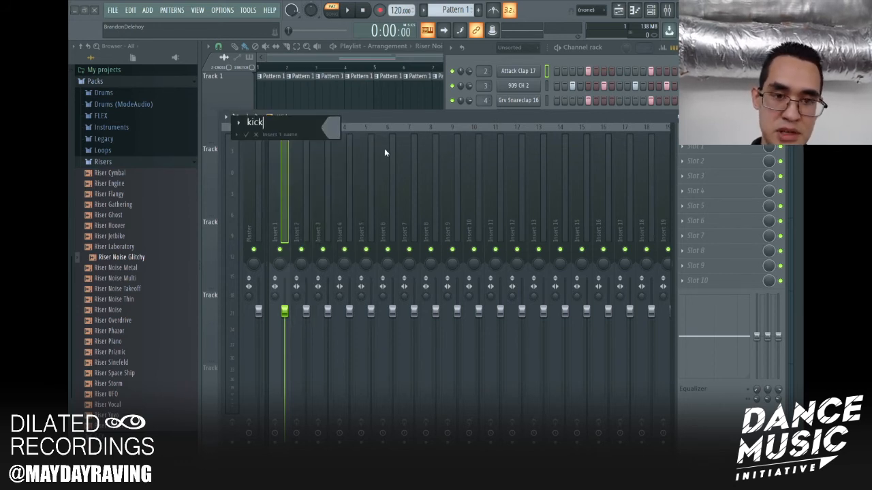
{"action": "key", "text": "Return"}
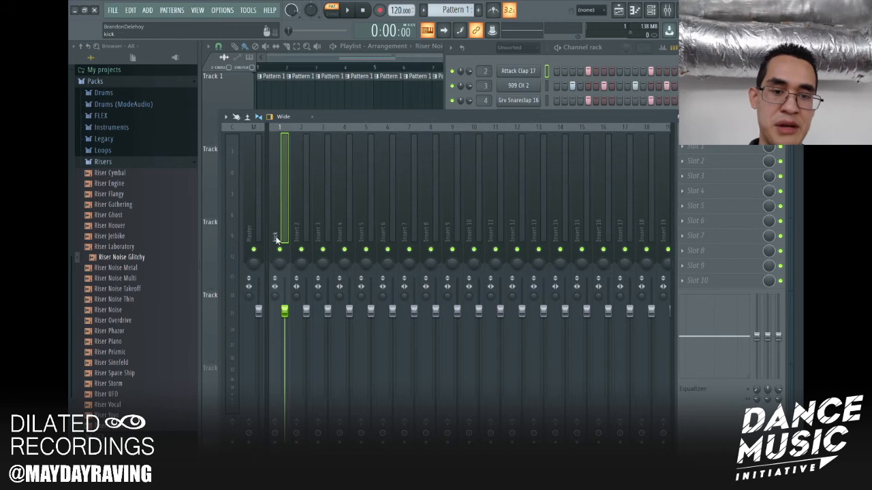
Step: Play Pattern 1, mute the kick mixer track to hear the pattern without it, and stop playback
{"action": "key", "text": "space"}
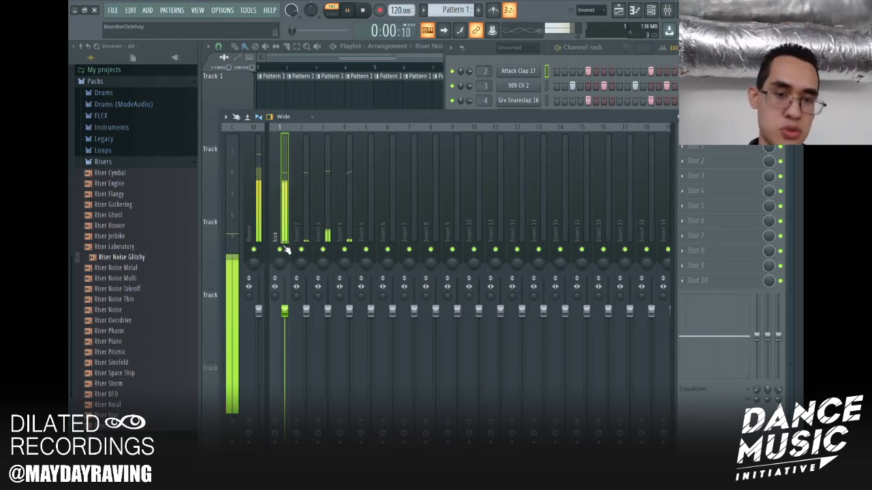
{"action": "key", "text": "space"}
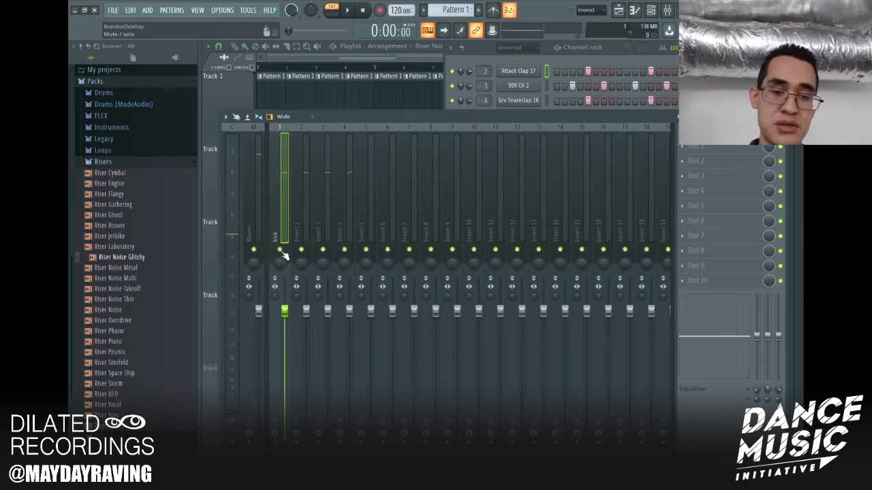
{"action": "key", "text": "space"}
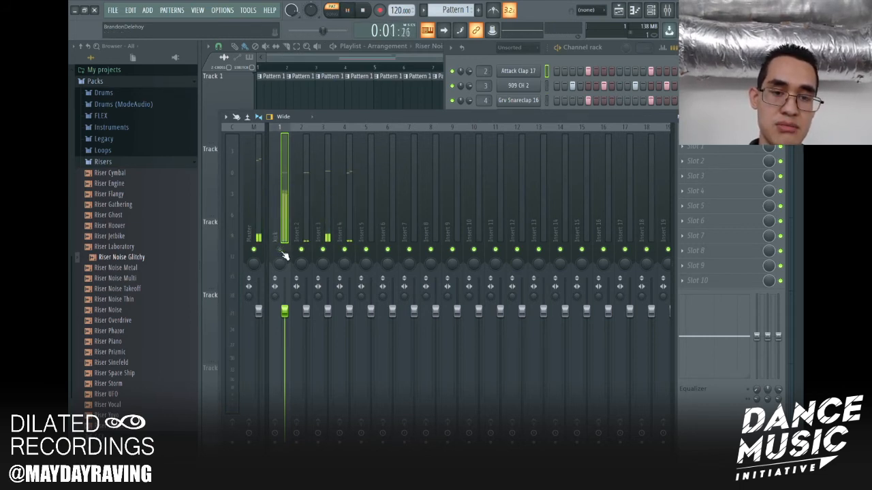
{"action": "key", "text": "space"}
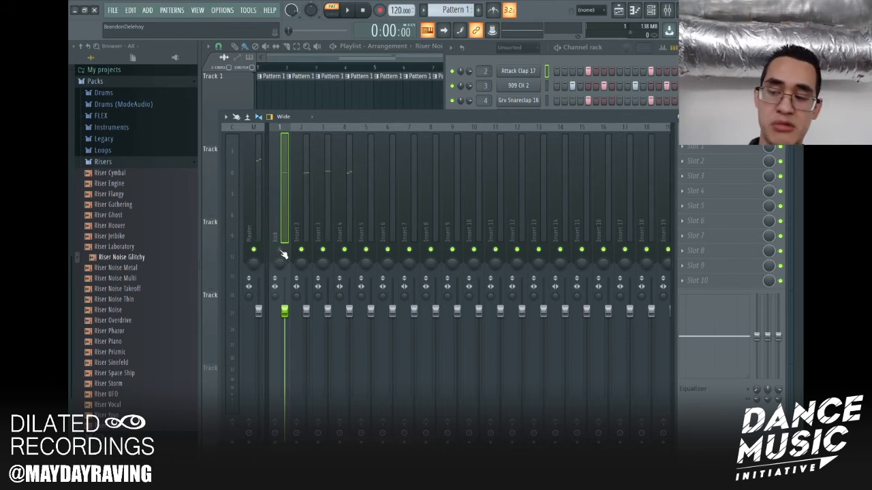
Step: Solo the kick mixer track and play Pattern 1 to hear the kick alone
{"action": "right_click", "coordinate": [281, 251]}
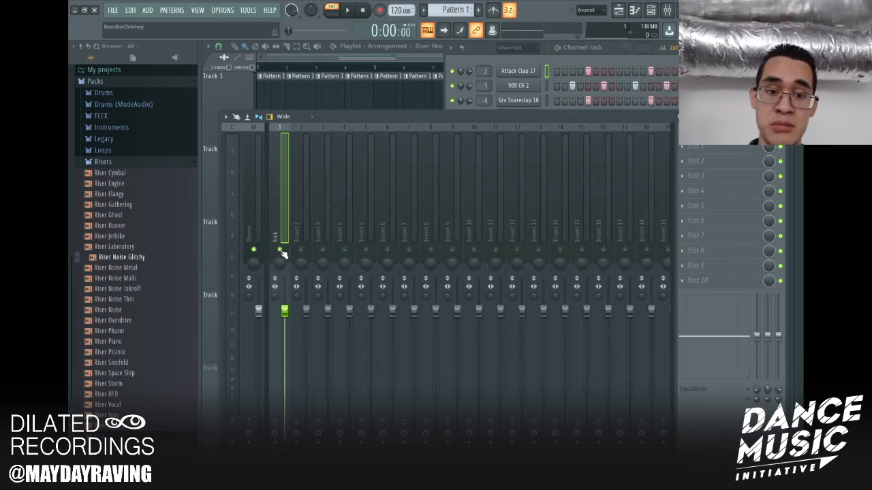
{"action": "key", "text": "space"}
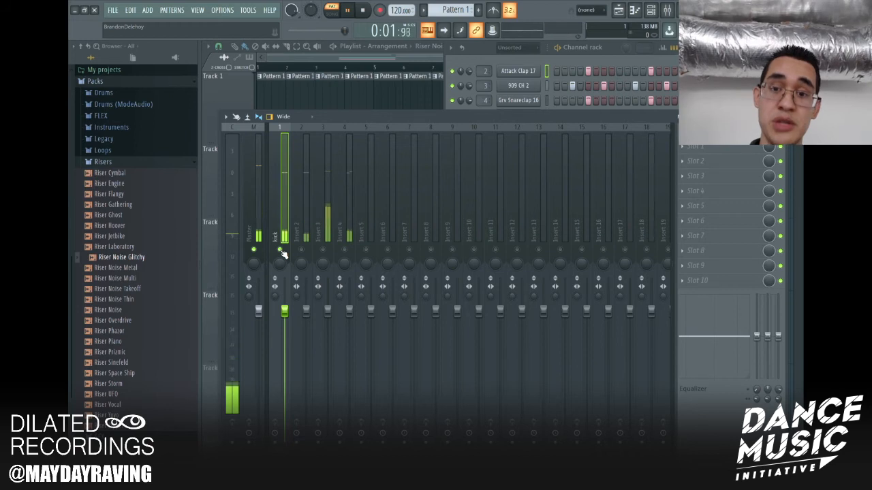
{"action": "key", "text": "space"}
Step: Route the 808 Cowbell channel to mixer track 5 and play Pattern 1 to check the assignment
{"action": "left_click", "coordinate": [610, 43]}
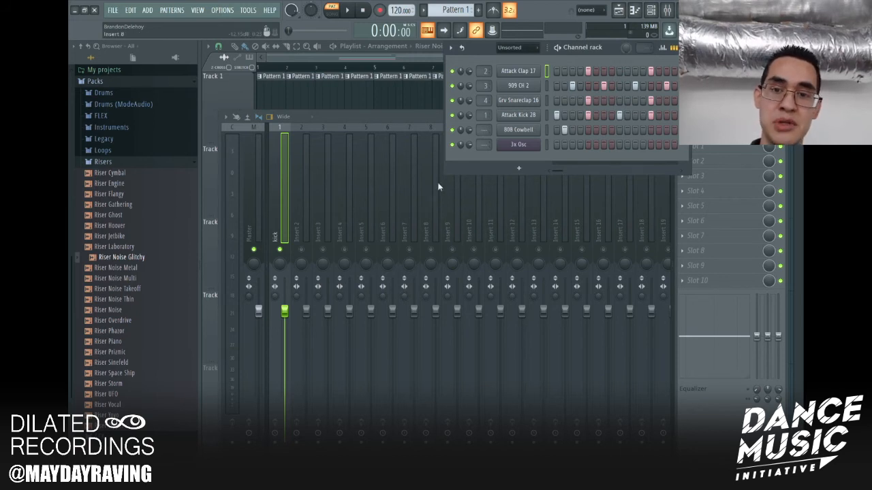
{"action": "scroll", "coordinate": [482, 129], "scroll_direction": "up", "scroll_amount": 4}
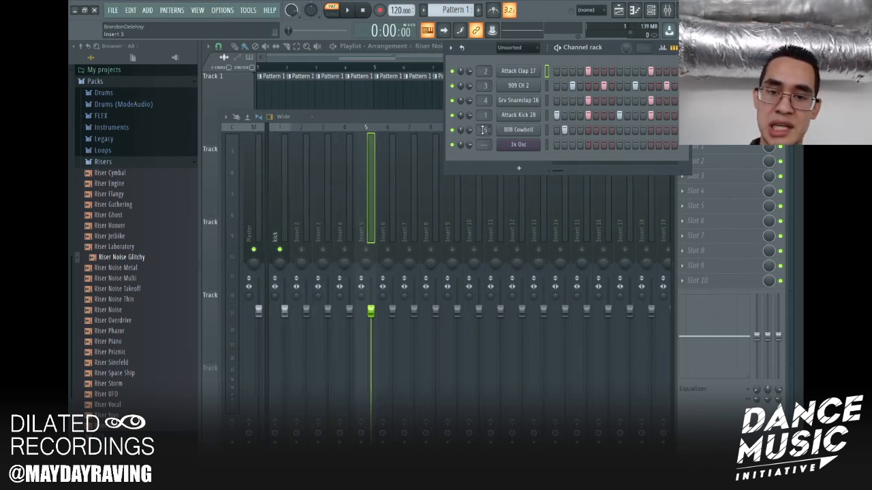
{"action": "key", "text": "space"}
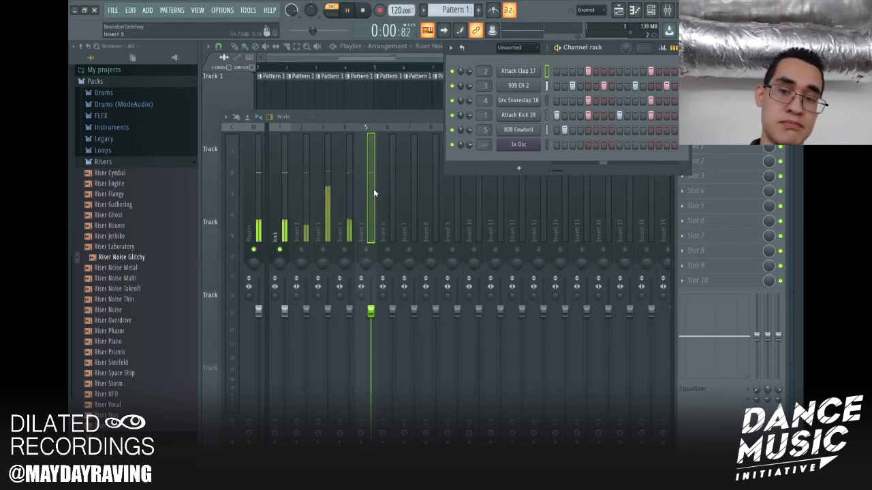
{"action": "key", "text": "space"}
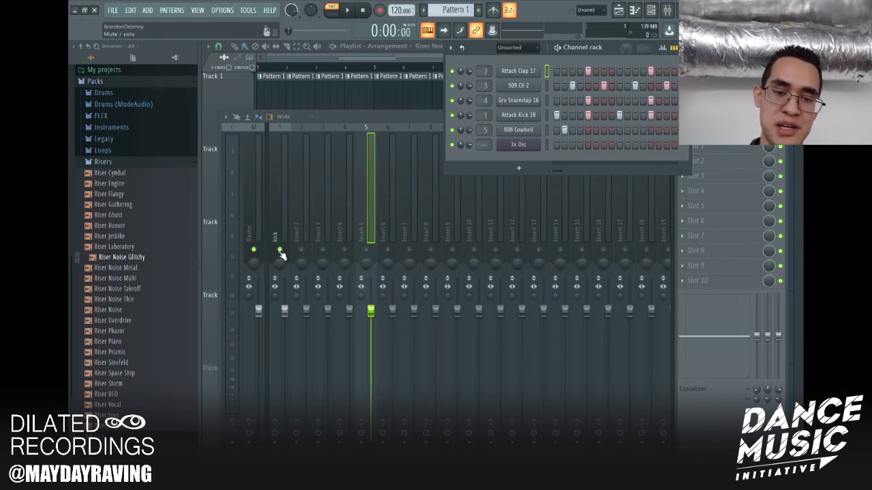
Step: Play the soloed kick track, turn its solo off, and play Pattern 1 again with all tracks enabled
{"action": "key", "text": "space"}
{"action": "left_click", "coordinate": [285, 224]}
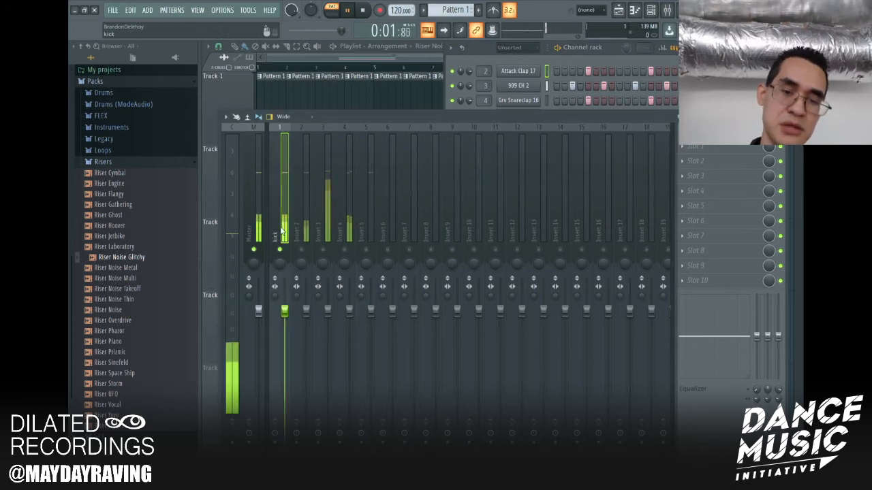
{"action": "key", "text": "space"}
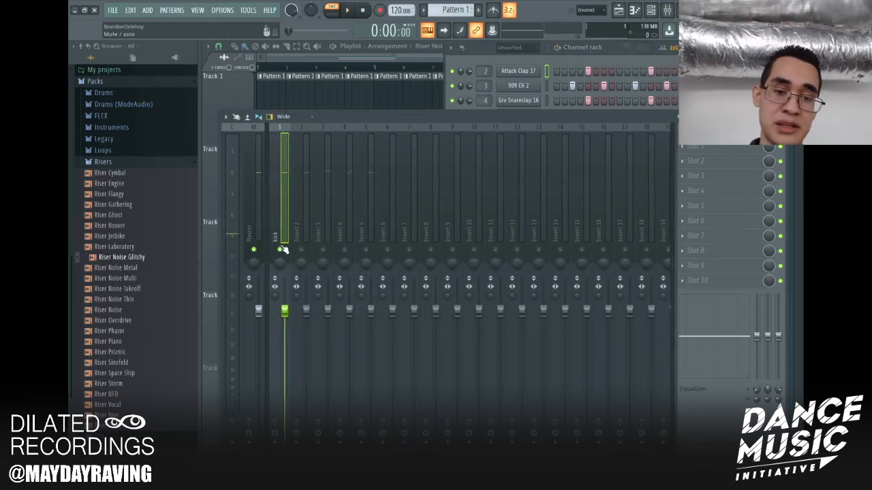
{"action": "right_click", "coordinate": [279, 250]}
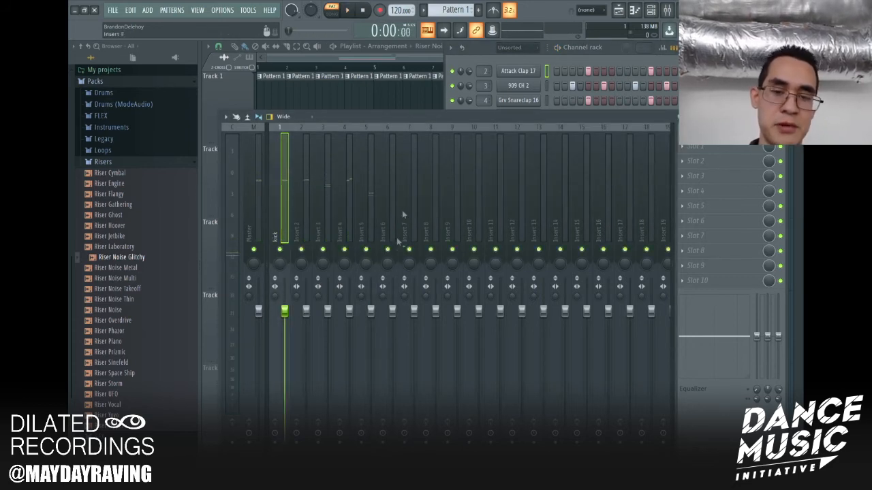
{"action": "key", "text": "space"}
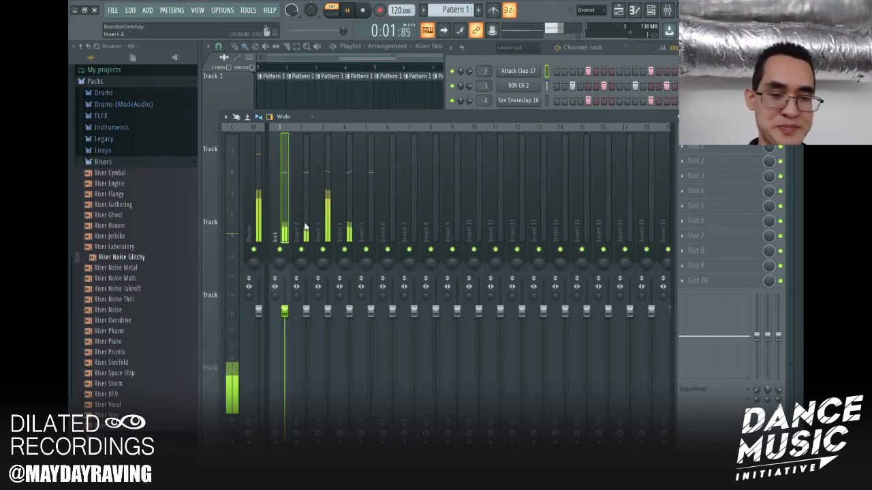
{"action": "key", "text": "space"}
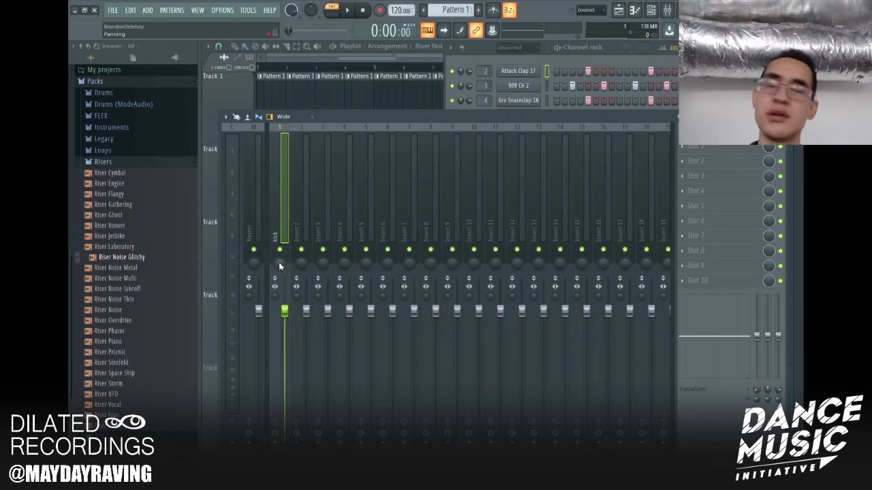
Step: Try out the panning of the kick mixer track while Pattern 1 plays, and stop playback
{"action": "key", "text": "space"}
{"action": "left_click_drag", "start_coordinate": [278, 262], "coordinate": [279, 265]}
{"action": "key", "text": "space"}
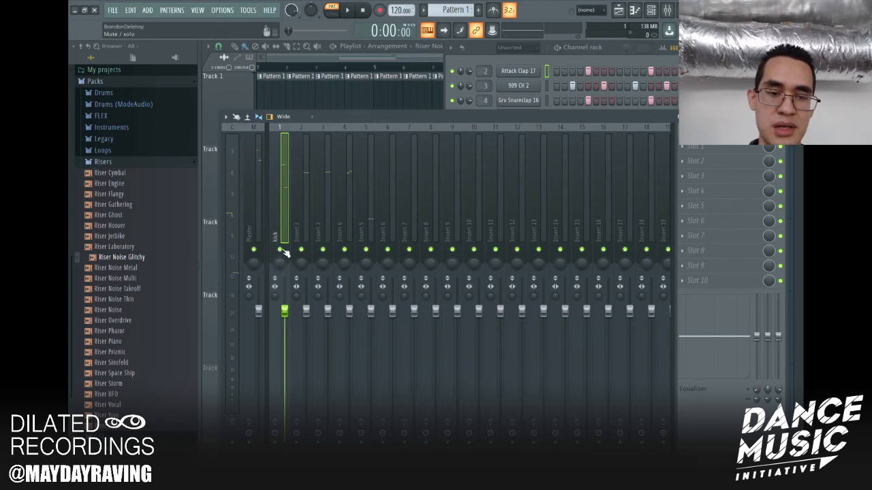
Step: Solo the kick mixer track, pan it to the left, right and back to centre while Pattern 1 plays, and stop playback
{"action": "right_click", "coordinate": [280, 250]}
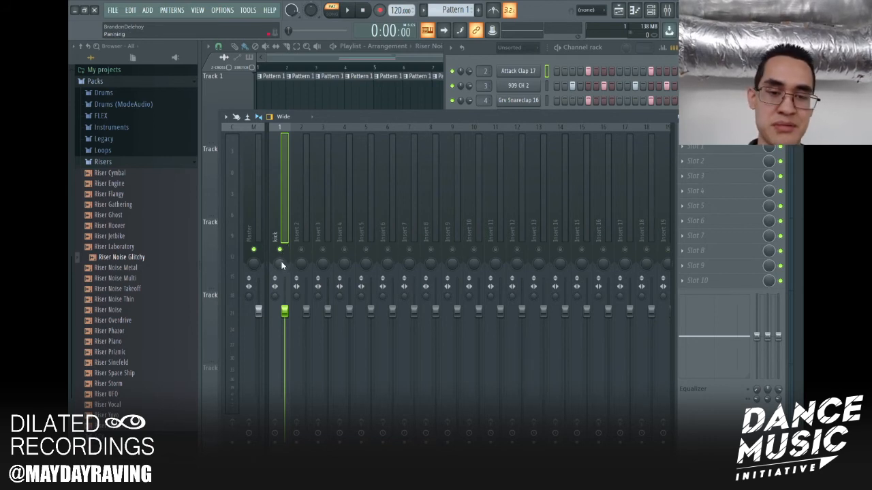
{"action": "key", "text": "space"}
{"action": "left_click_drag", "start_coordinate": [281, 264], "coordinate": [281, 317]}
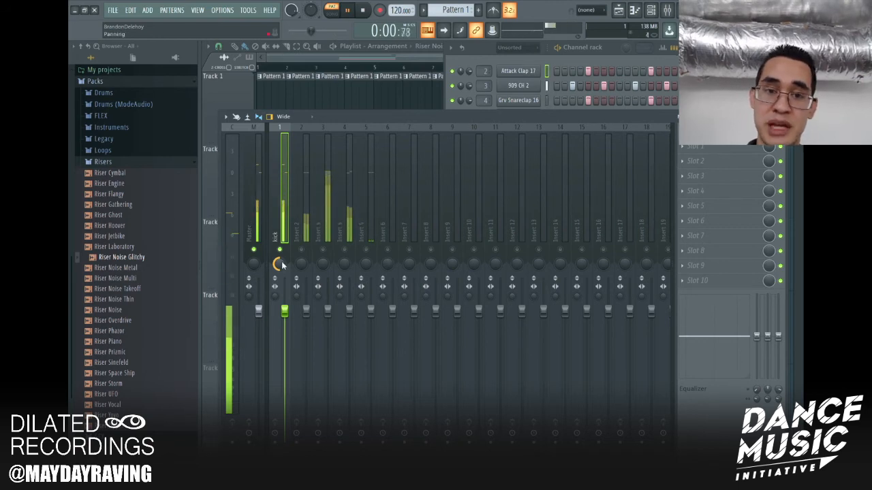
{"action": "left_click_drag", "start_coordinate": [279, 265], "coordinate": [280, 158]}
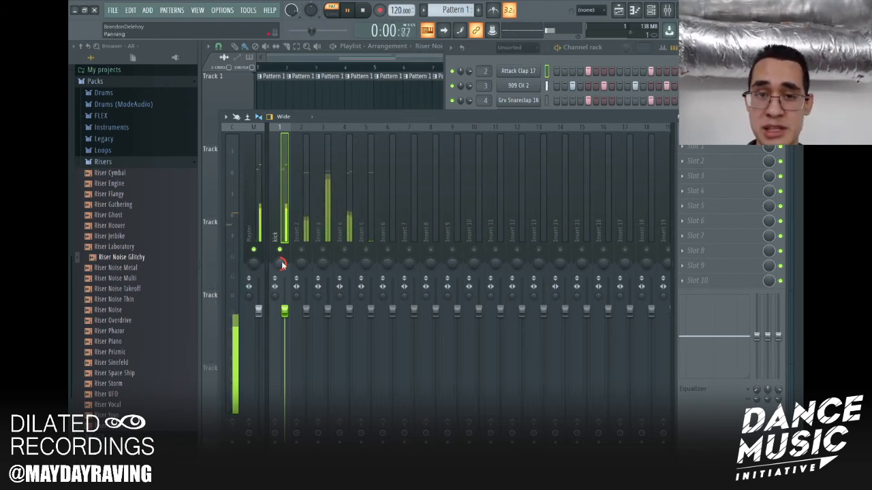
{"action": "left_click_drag", "start_coordinate": [283, 264], "coordinate": [283, 317]}
{"action": "key", "text": "space"}
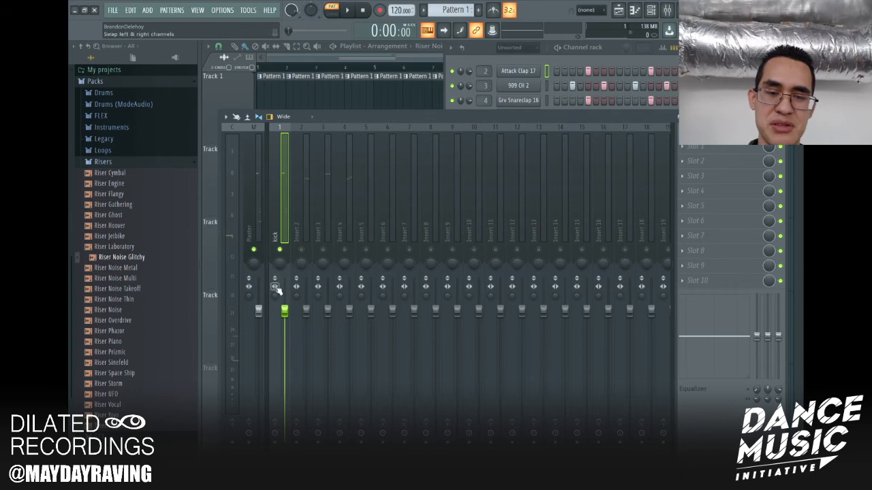
Step: Play Pattern 1 while lowering the kick track's volume to 0%, raising it to about 121% and returning it to its default level
{"action": "mouse_move", "coordinate": [288, 313]}
{"action": "left_mouse_down"}
{"action": "mouse_move", "coordinate": [288, 350]}
{"action": "mouse_move", "coordinate": [288, 310]}
{"action": "left_mouse_up"}
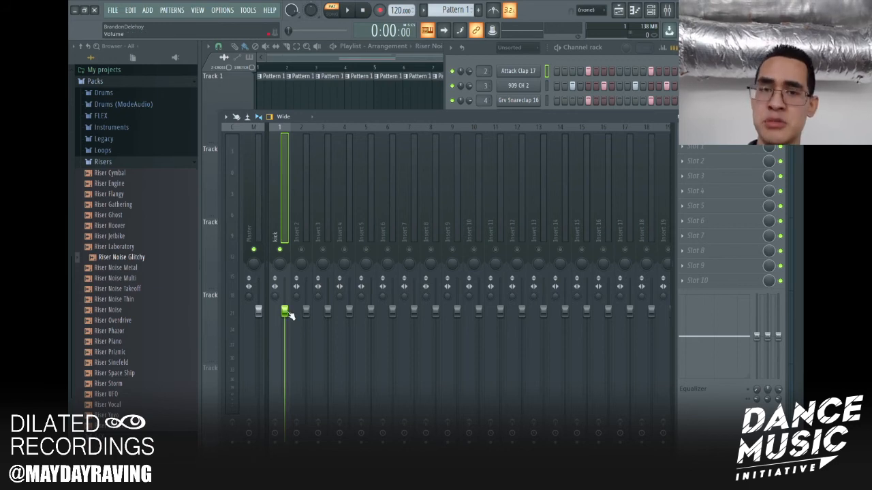
{"action": "key", "text": "space"}
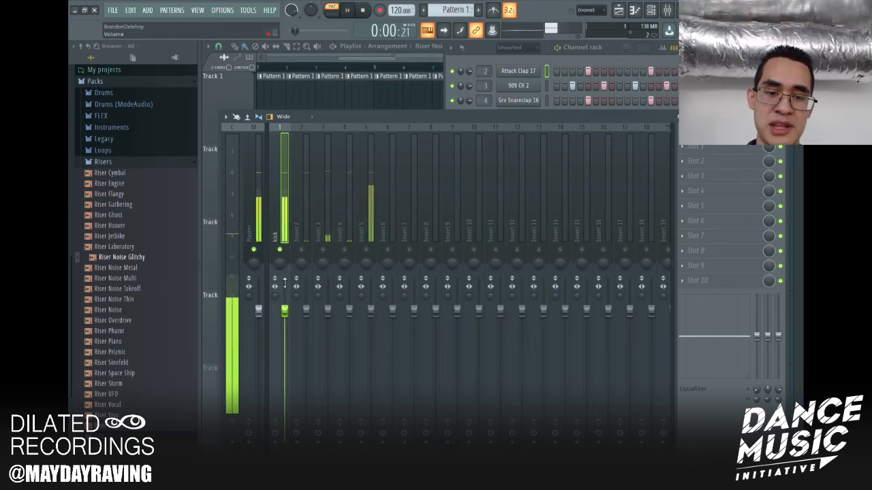
{"action": "left_click_drag", "start_coordinate": [286, 312], "coordinate": [284, 440]}
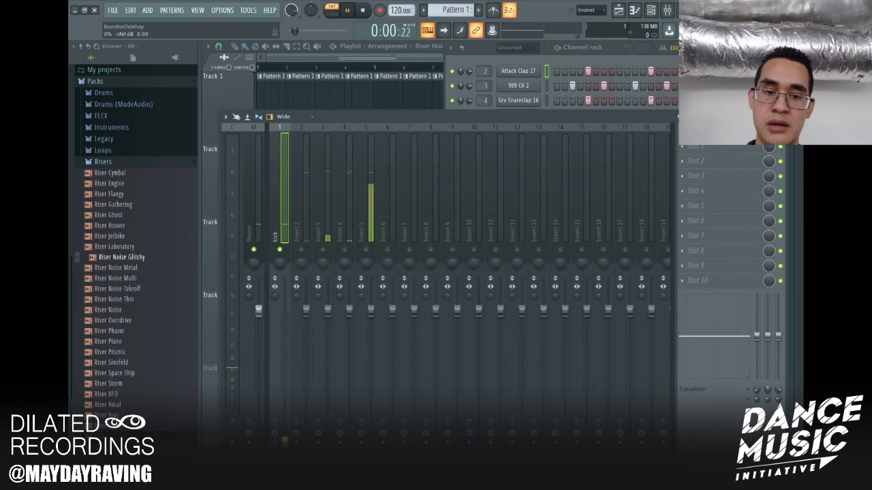
{"action": "left_click_drag", "start_coordinate": [284, 440], "coordinate": [285, 281]}
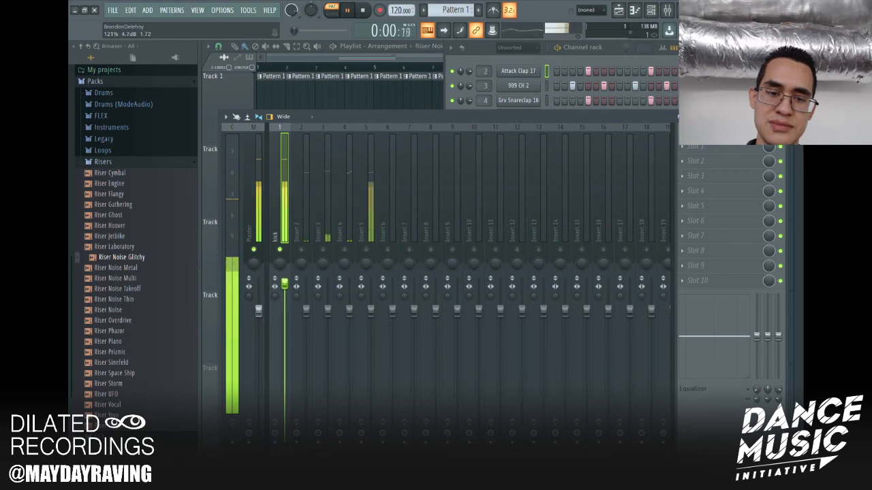
{"action": "left_click_drag", "start_coordinate": [285, 281], "coordinate": [285, 311]}
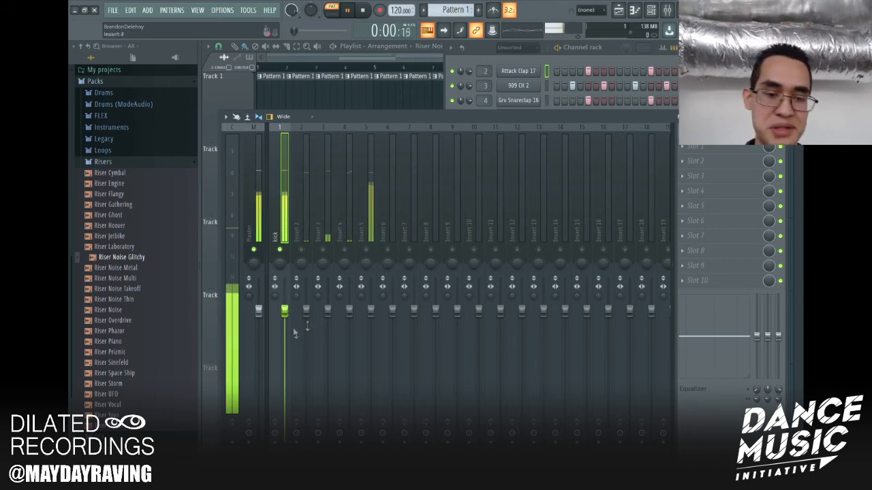
{"action": "key", "text": "space"}
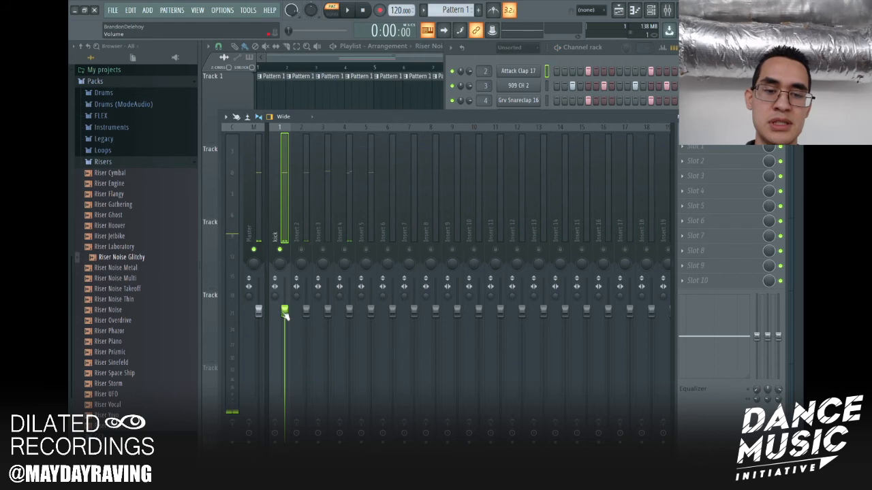
{"action": "mouse_move", "coordinate": [286, 312]}
{"action": "left_mouse_down"}
{"action": "mouse_move", "coordinate": [286, 284]}
{"action": "mouse_move", "coordinate": [285, 350]}
{"action": "mouse_move", "coordinate": [286, 315]}
{"action": "left_mouse_up"}
{"action": "left_click", "coordinate": [286, 312]}
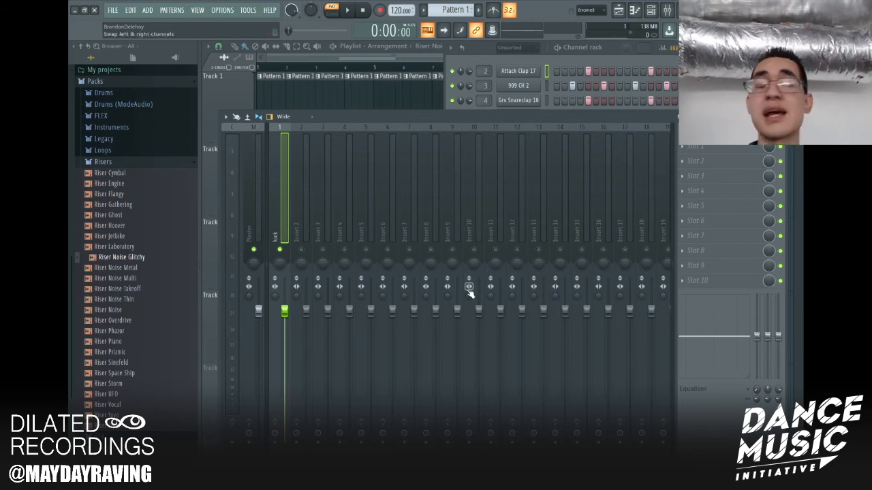
{"action": "left_click_drag", "start_coordinate": [301, 214], "coordinate": [283, 233]}
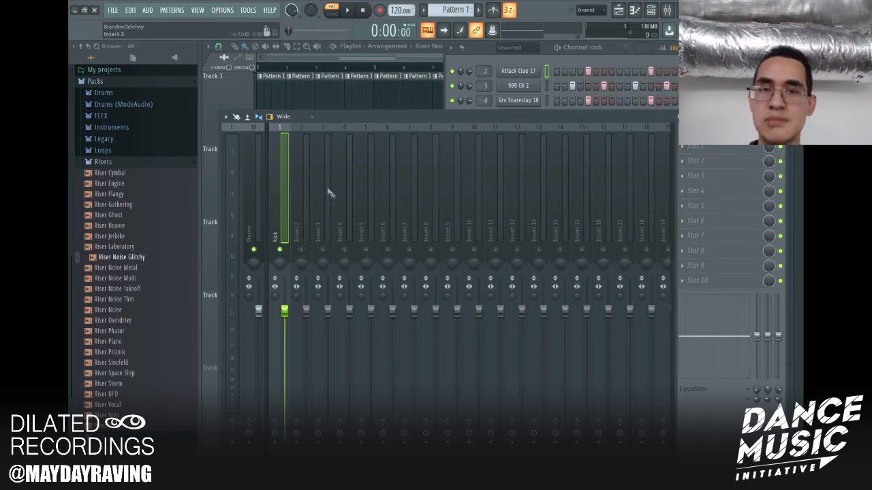
{"action": "left_click", "coordinate": [298, 200]}
{"action": "left_click", "coordinate": [283, 202]}
{"action": "left_click", "coordinate": [295, 204]}
{"action": "left_click", "coordinate": [284, 203]}
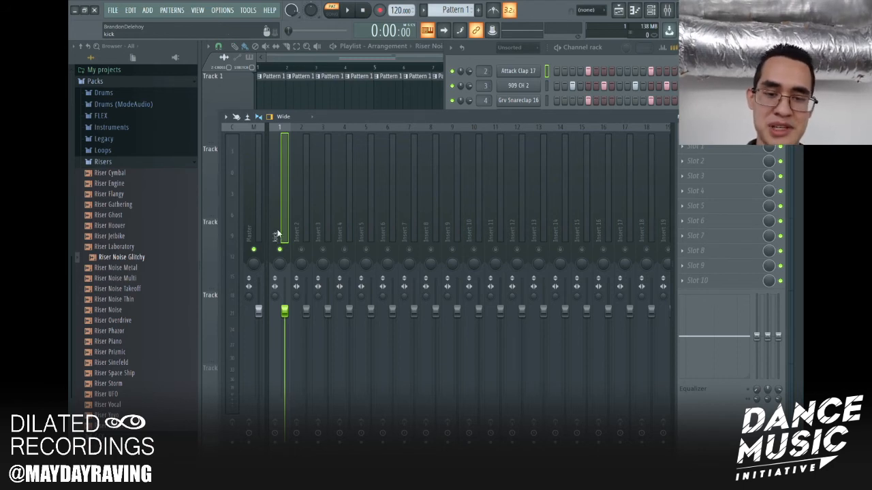
Step: Play Pattern 1 briefly to watch the soloed kick track's level meter, and stop playback
{"action": "key", "text": "space"}
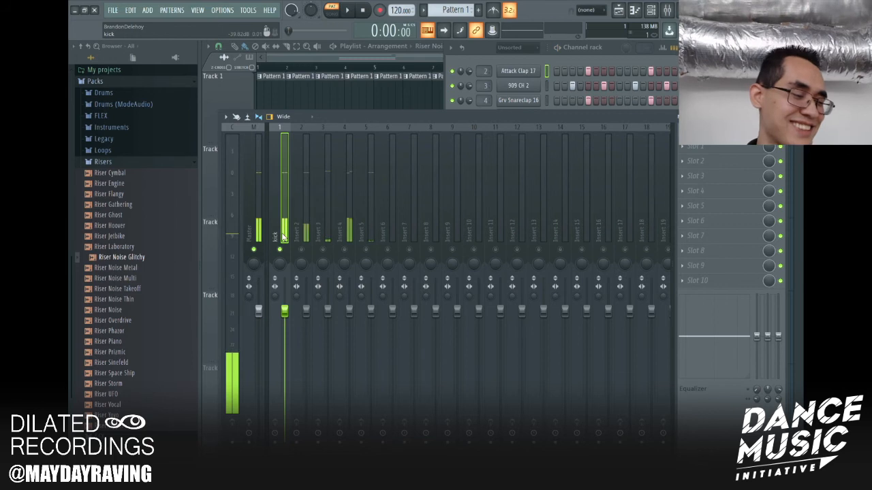
{"action": "key", "text": "space"}
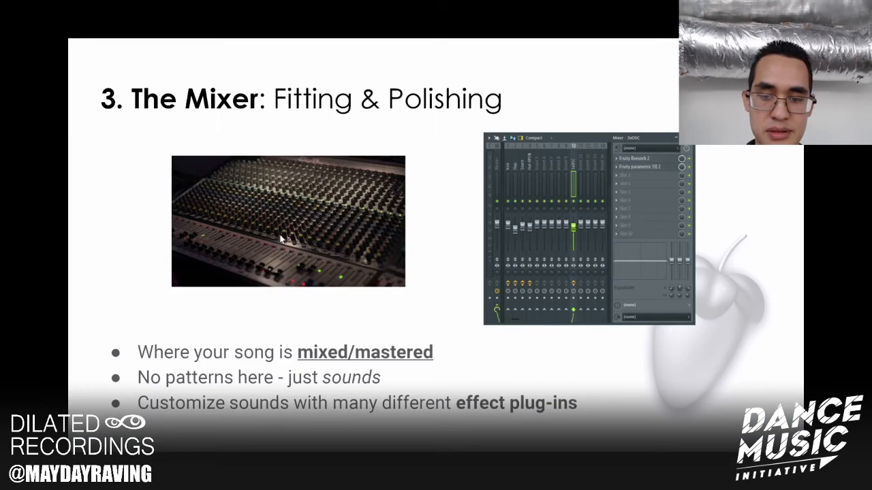
{"action": "key", "text": "Right"}
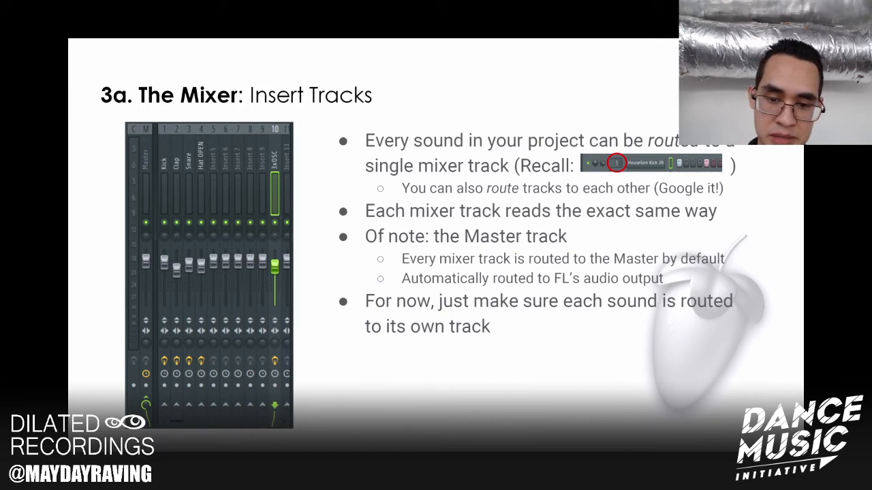
{"action": "key", "text": "Right"}
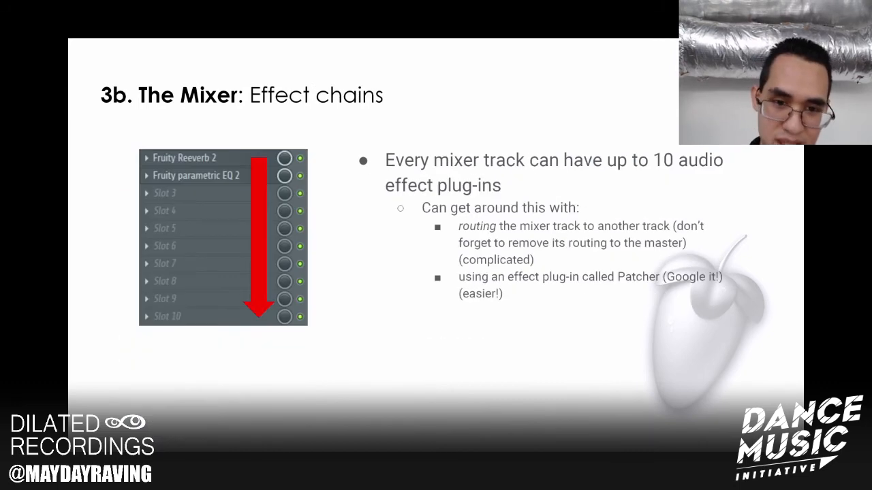